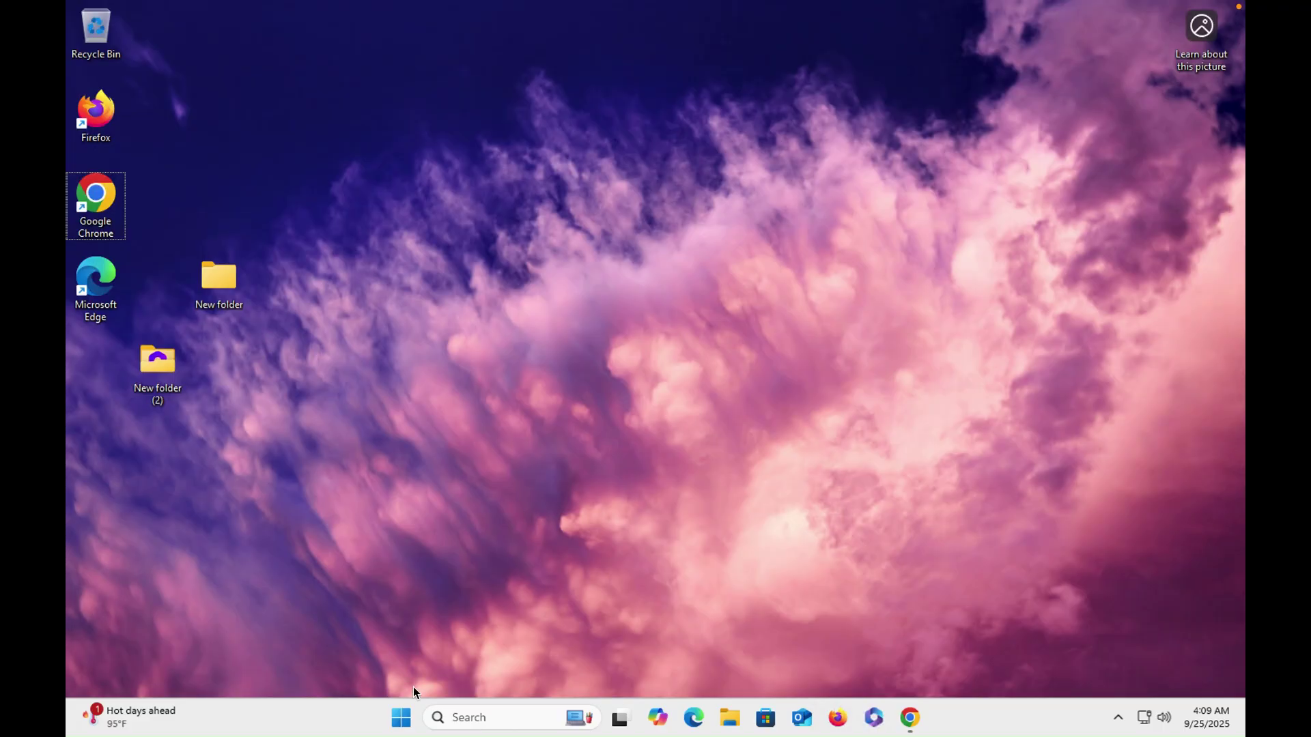
Check the installed programs list in Control Panel, then close it
click(403, 717)
text(control)
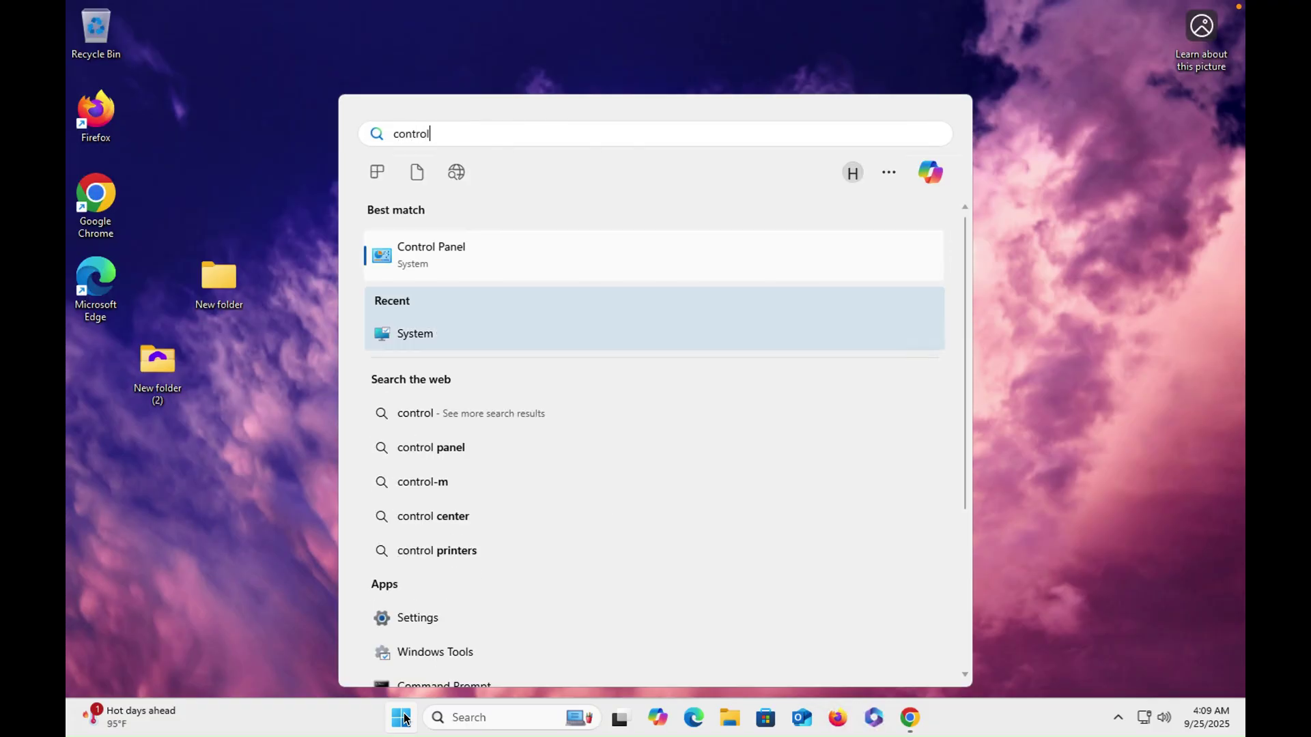
click(403, 718)
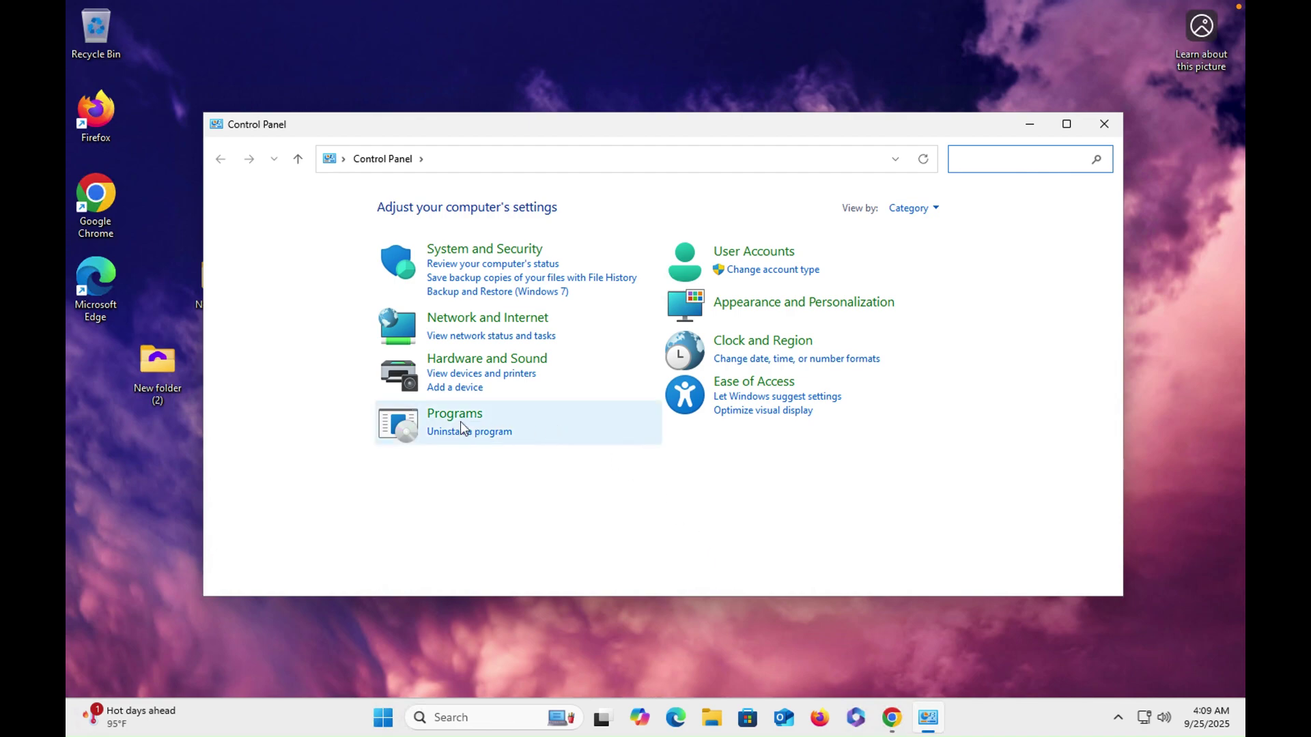
click(457, 418)
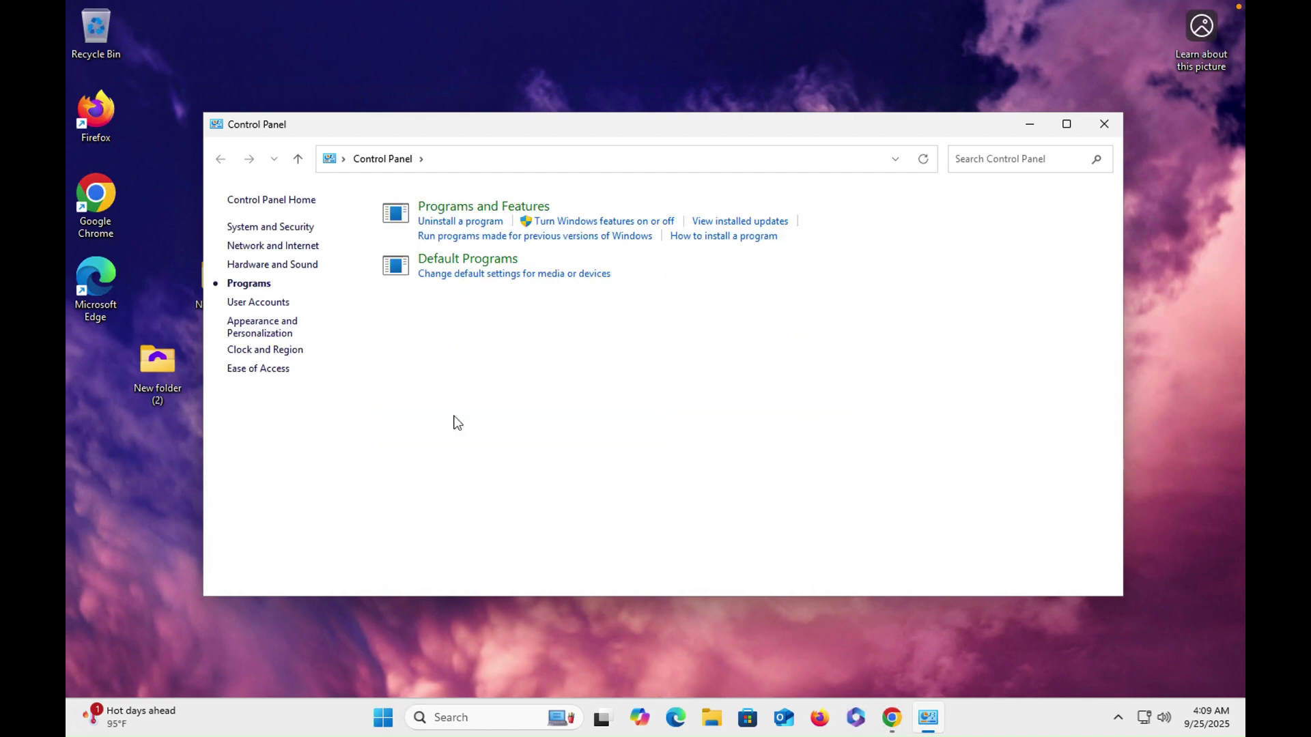
click(486, 206)
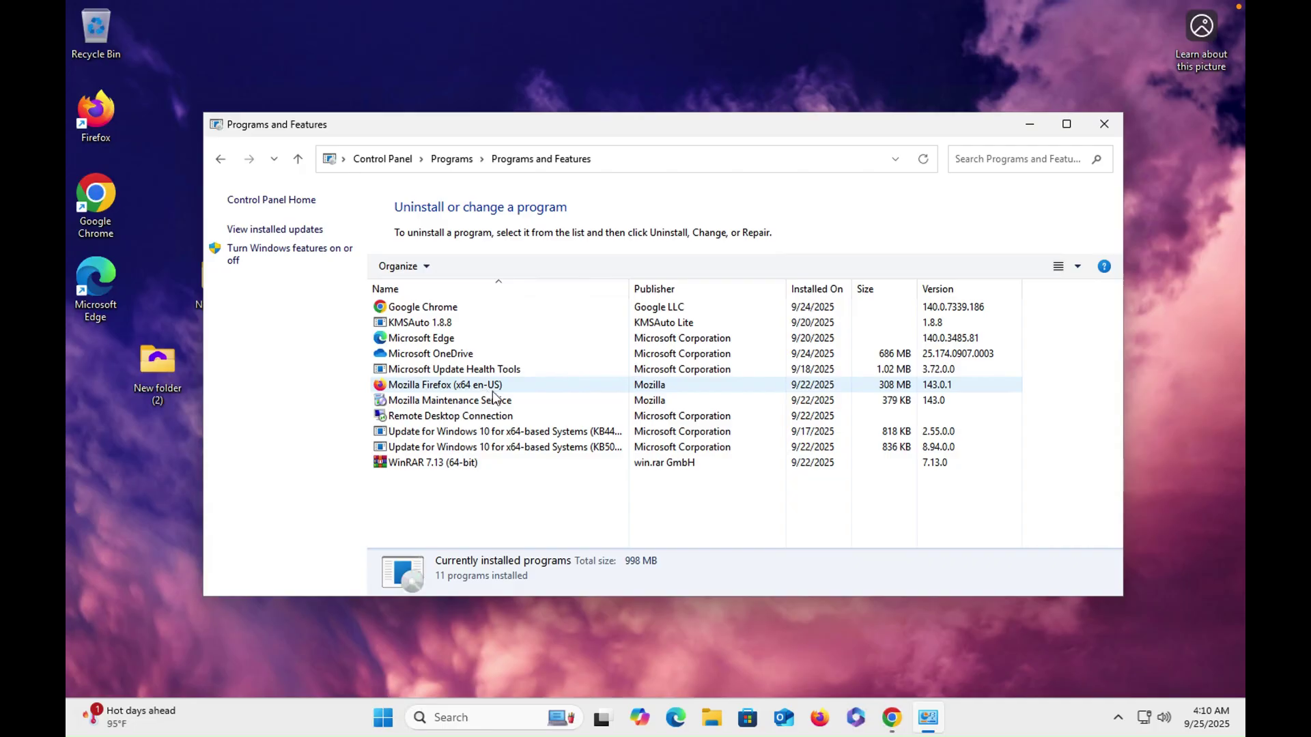
click(1104, 125)
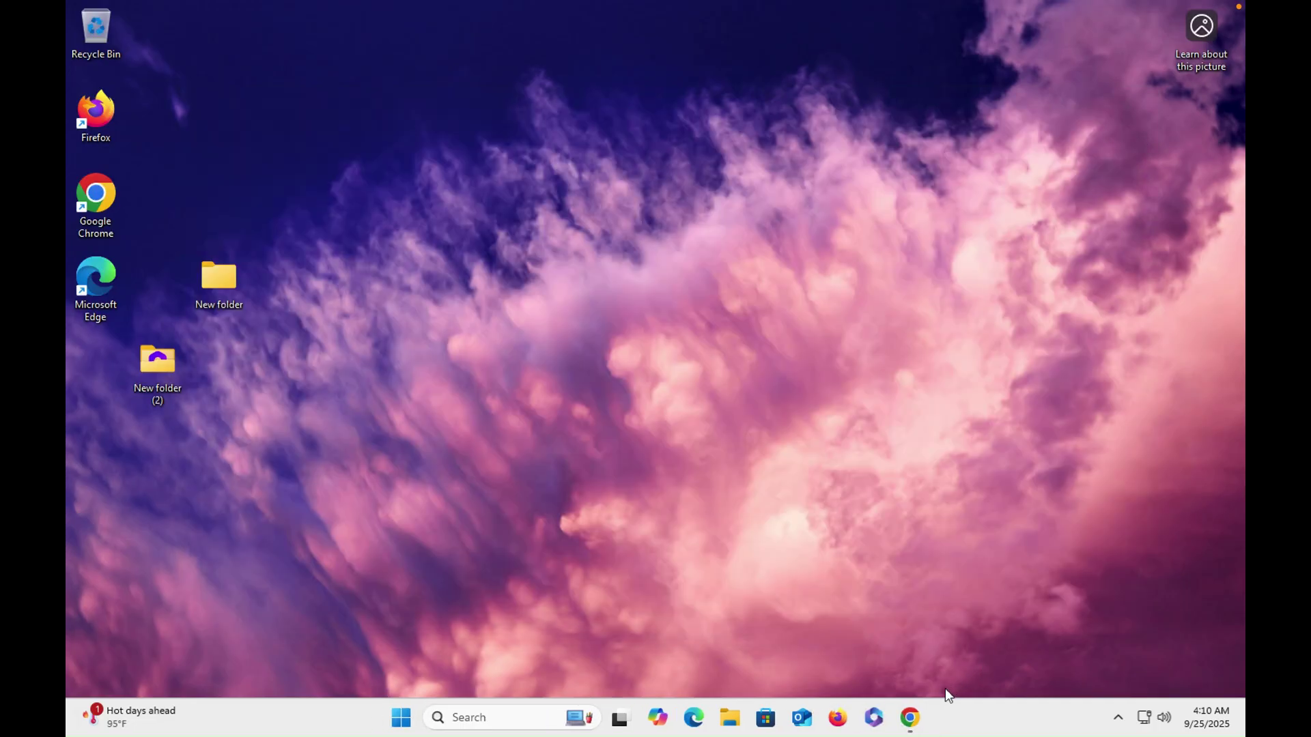
Download the 3.6 MB Office Deployment Tool installer from Microsoft's Download Center in Chrome
mouse_move(912, 725)
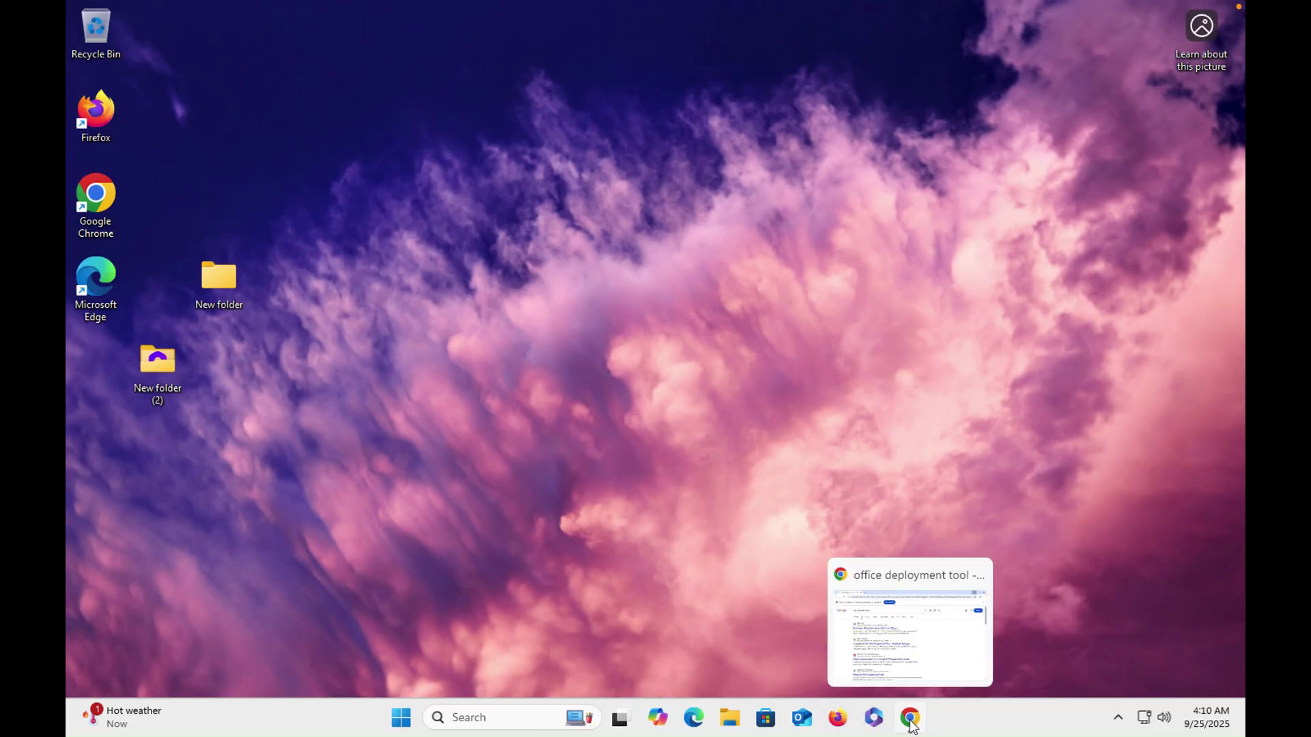
click(911, 638)
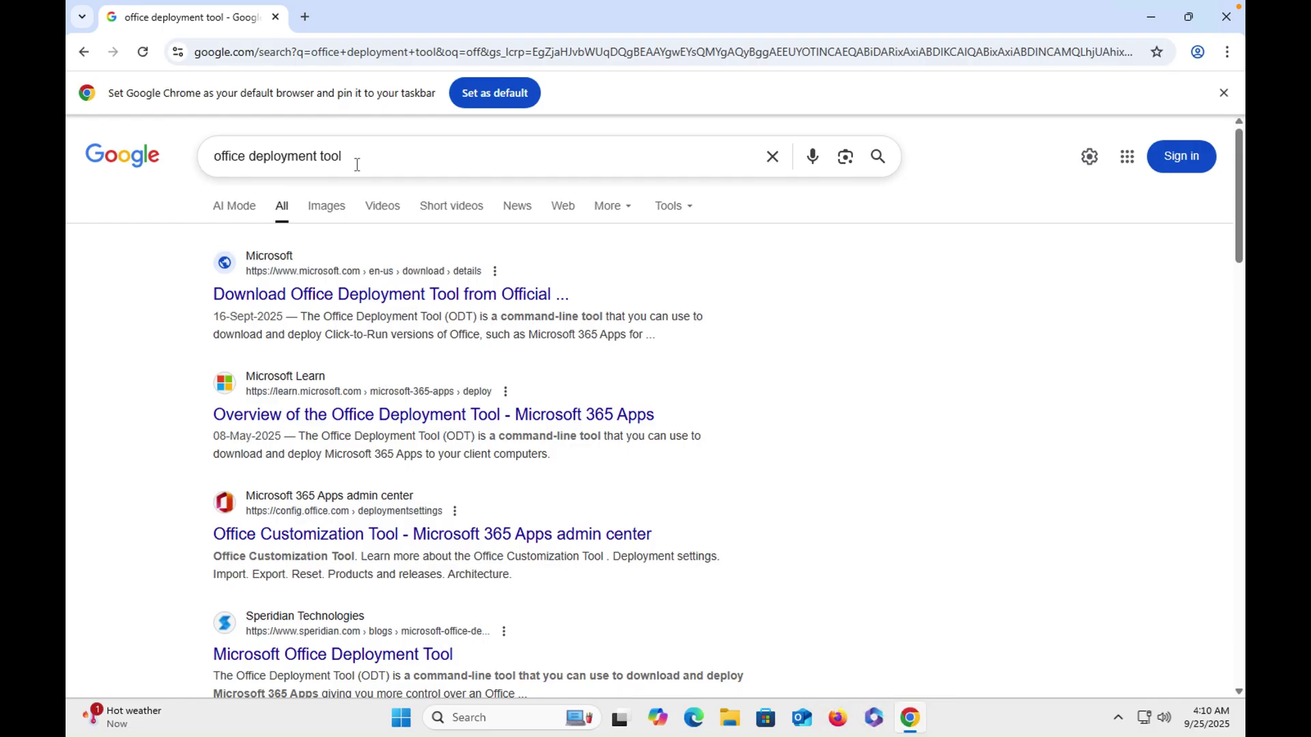
click(403, 298)
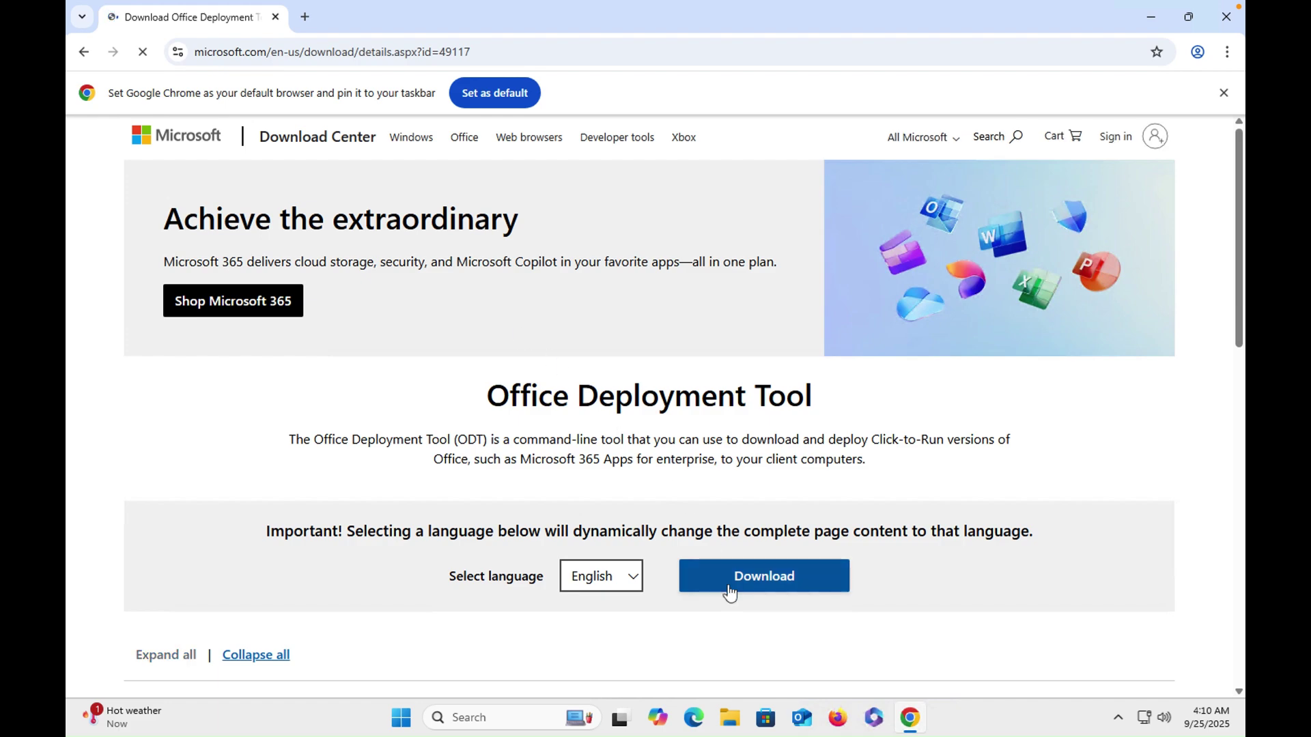
click(749, 586)
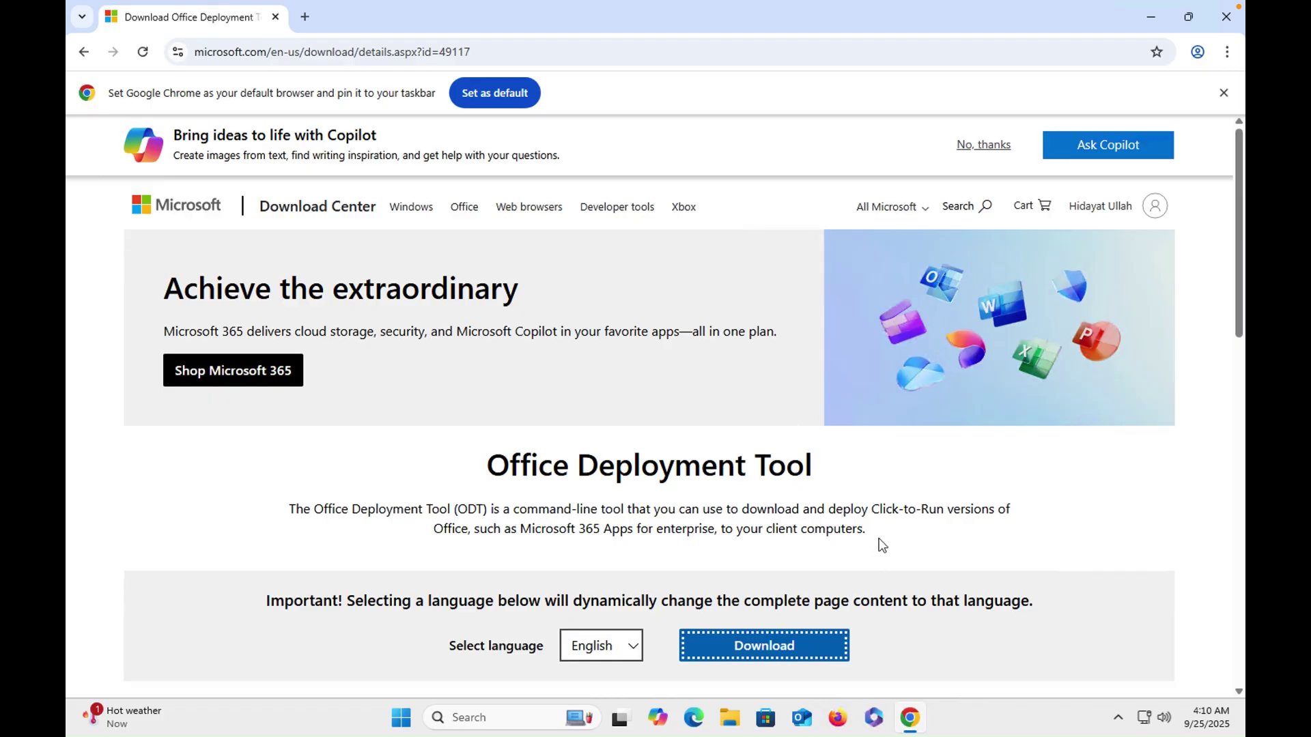
scroll(877, 543, down, 4)
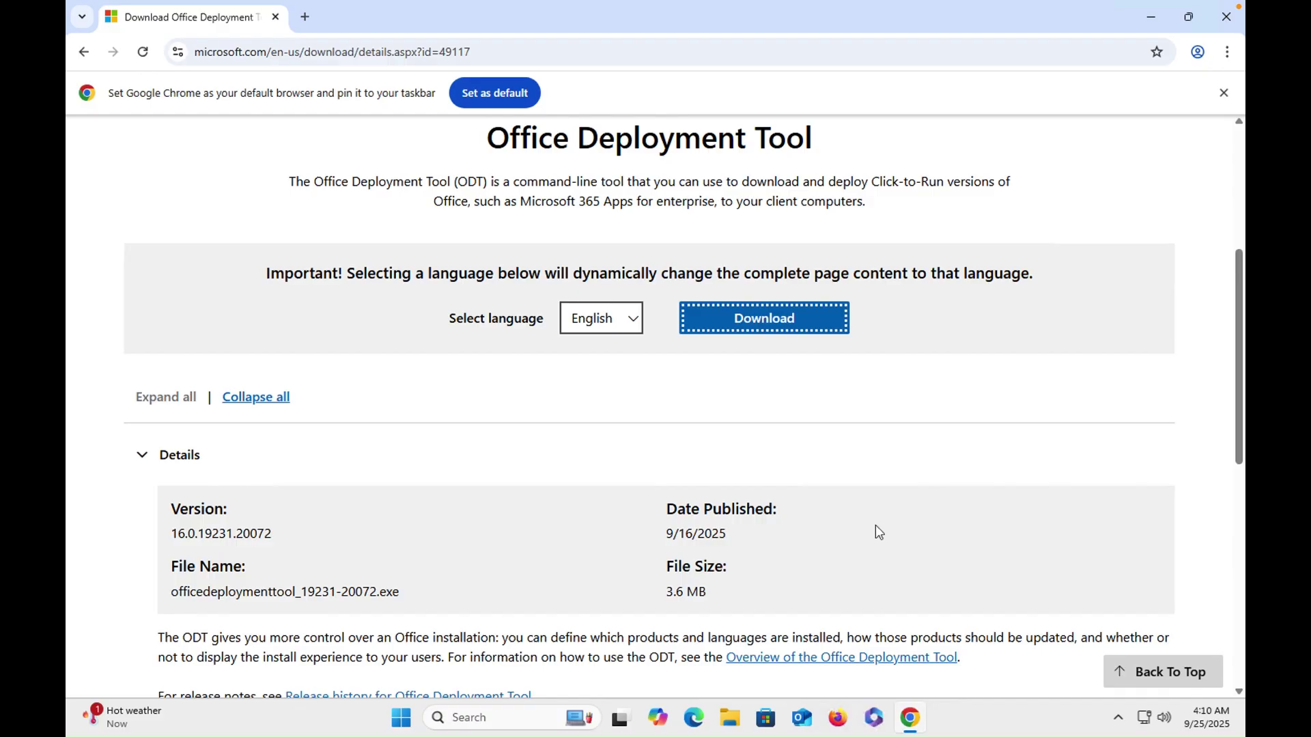
scroll(876, 529, up, 4)
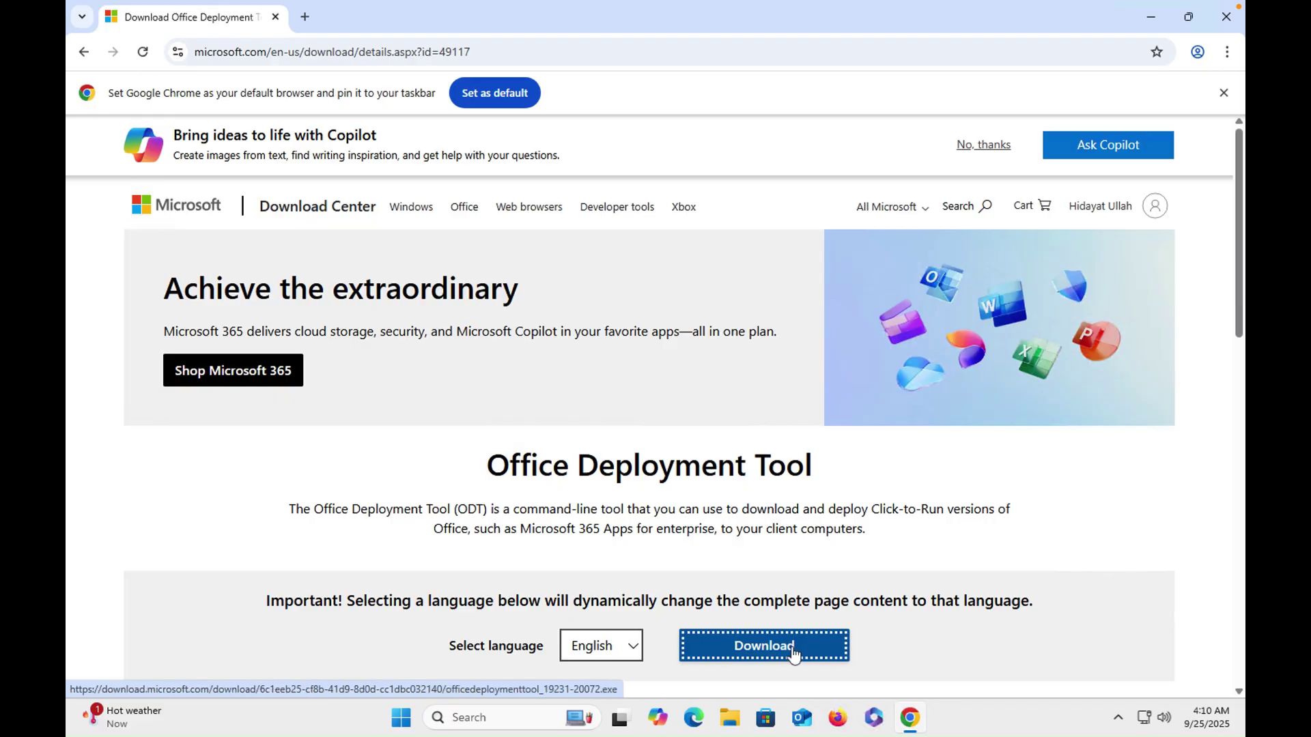
scroll(792, 651, down, 3)
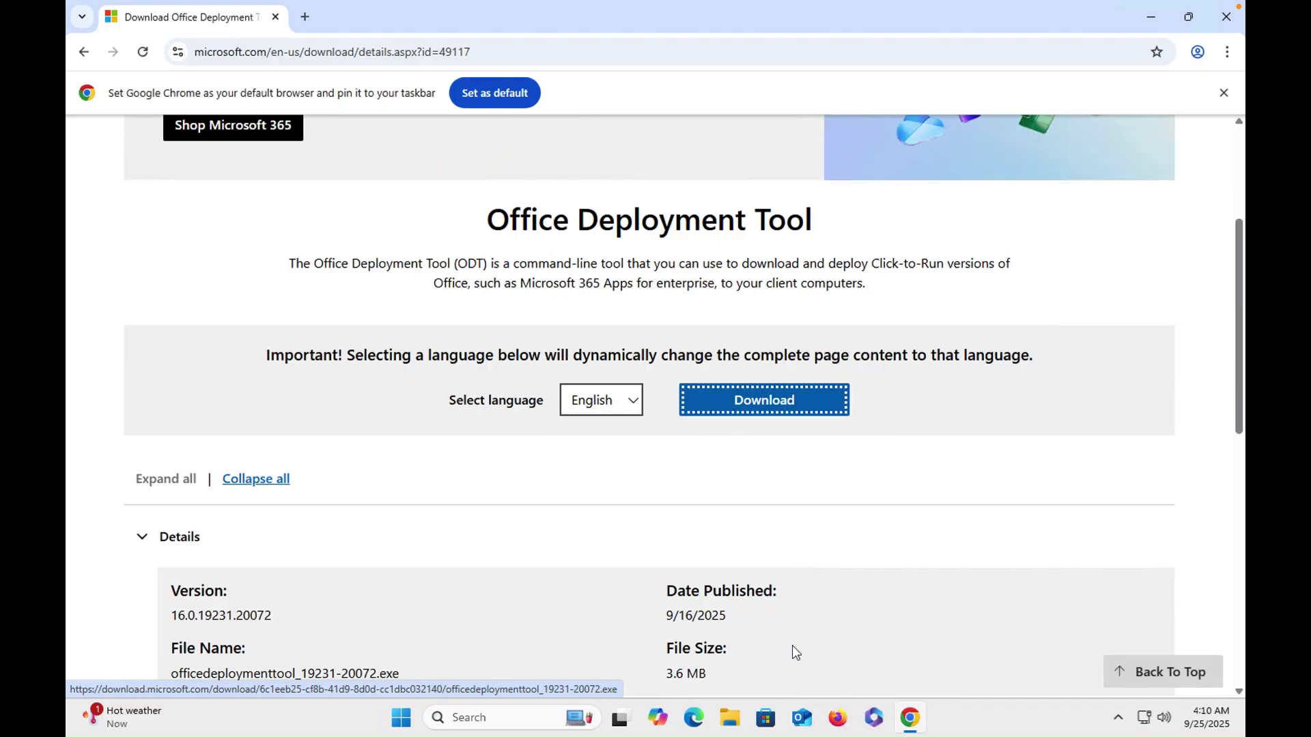
scroll(794, 649, down, 4)
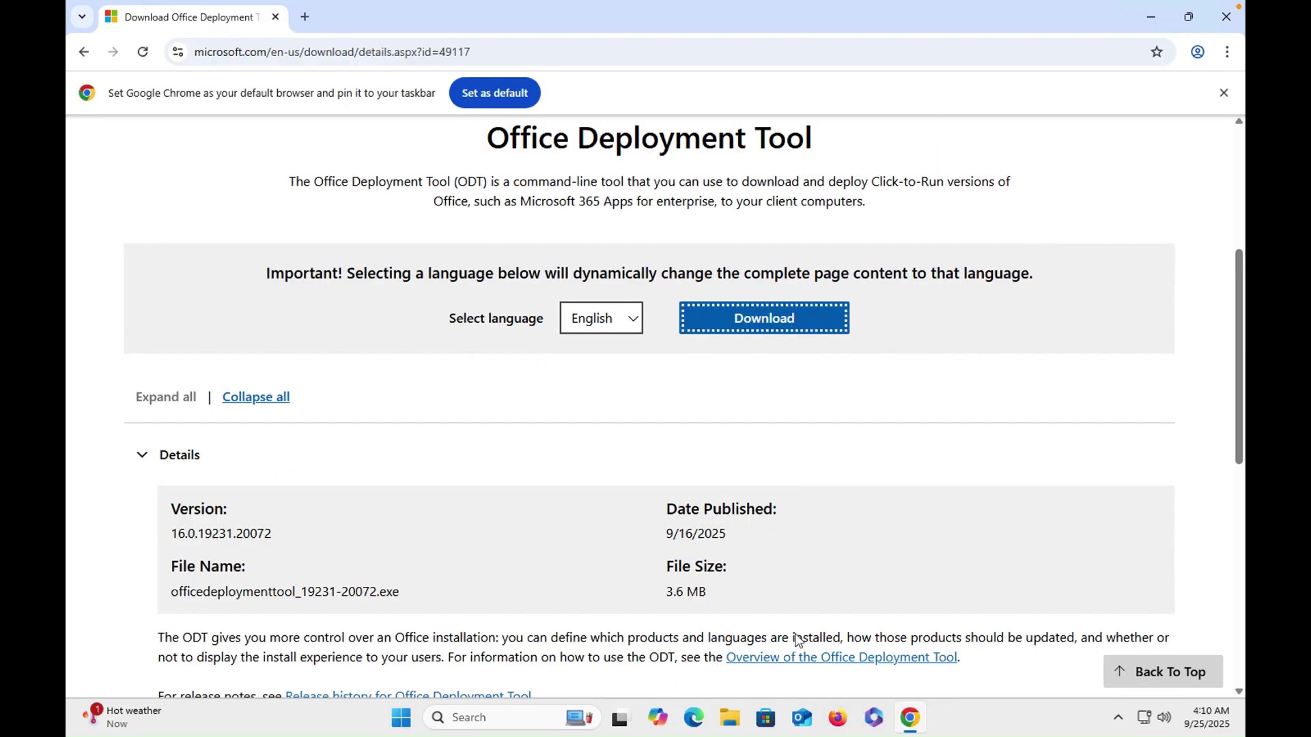
scroll(796, 639, up, 8)
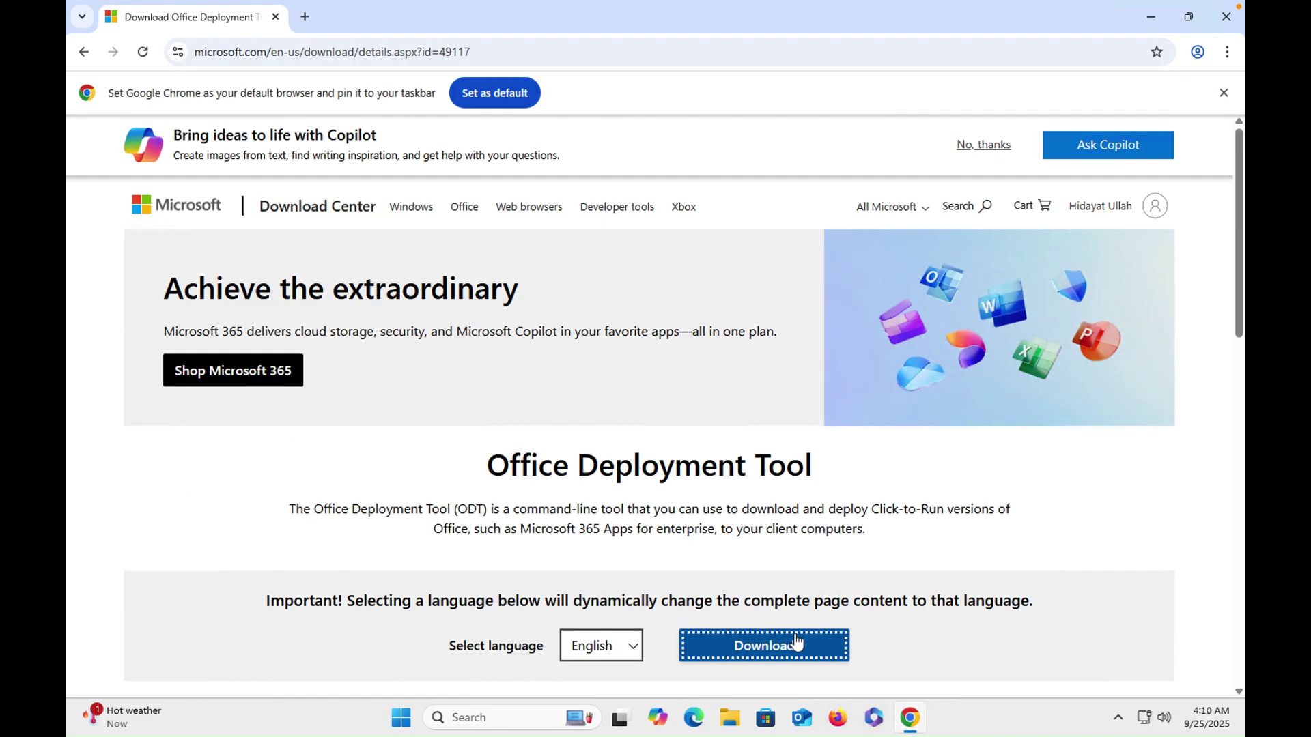
click(785, 647)
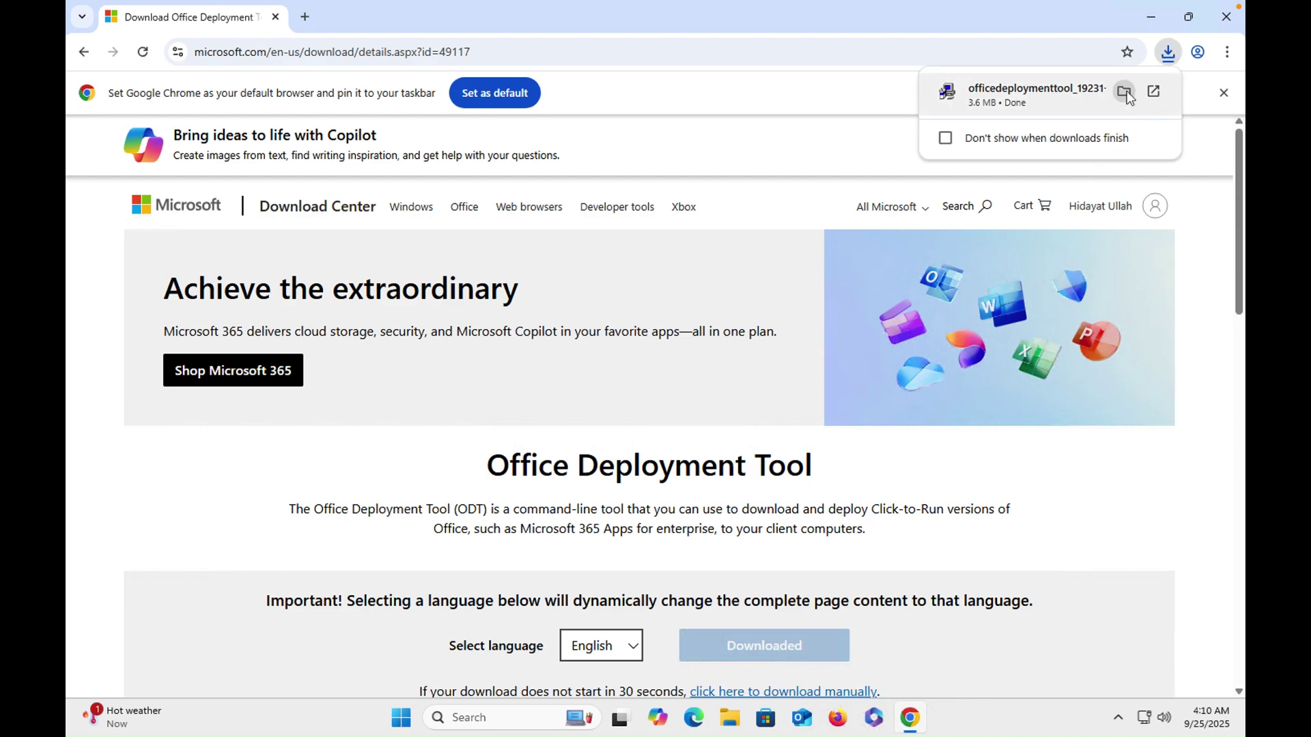
click(1124, 91)
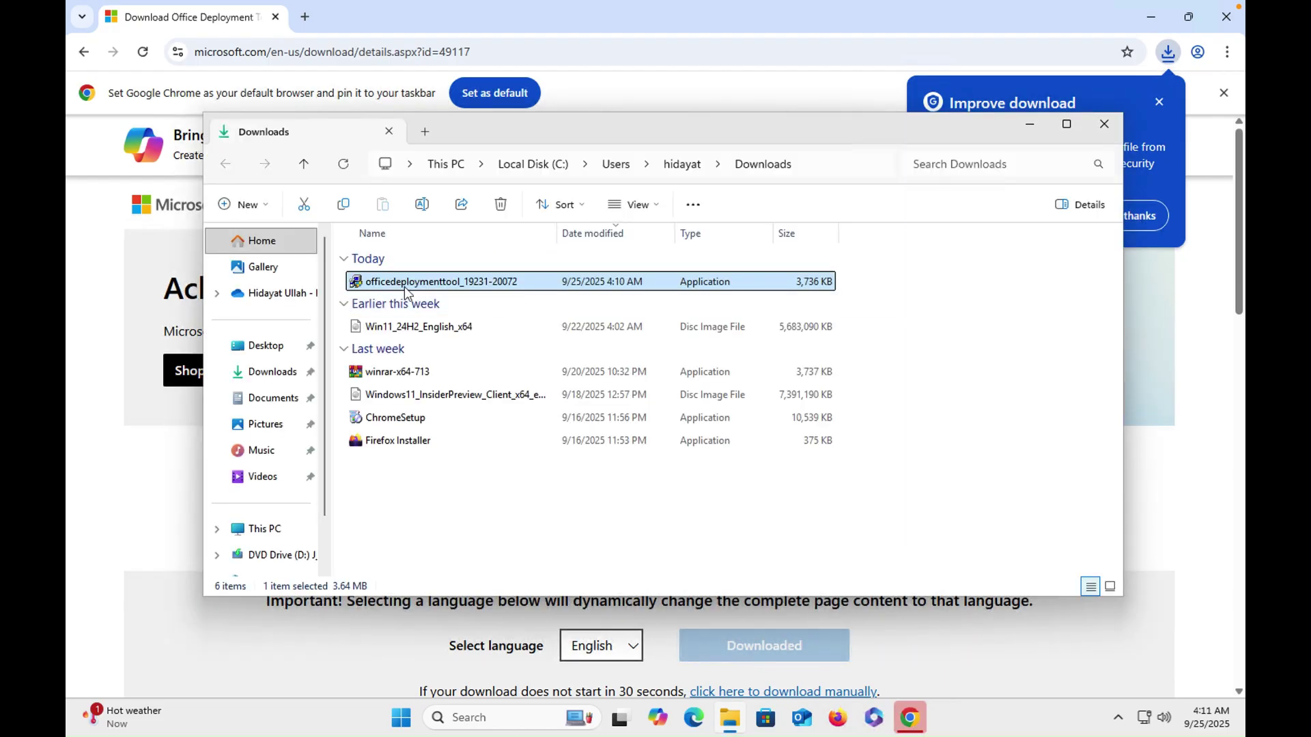
right_click(404, 287)
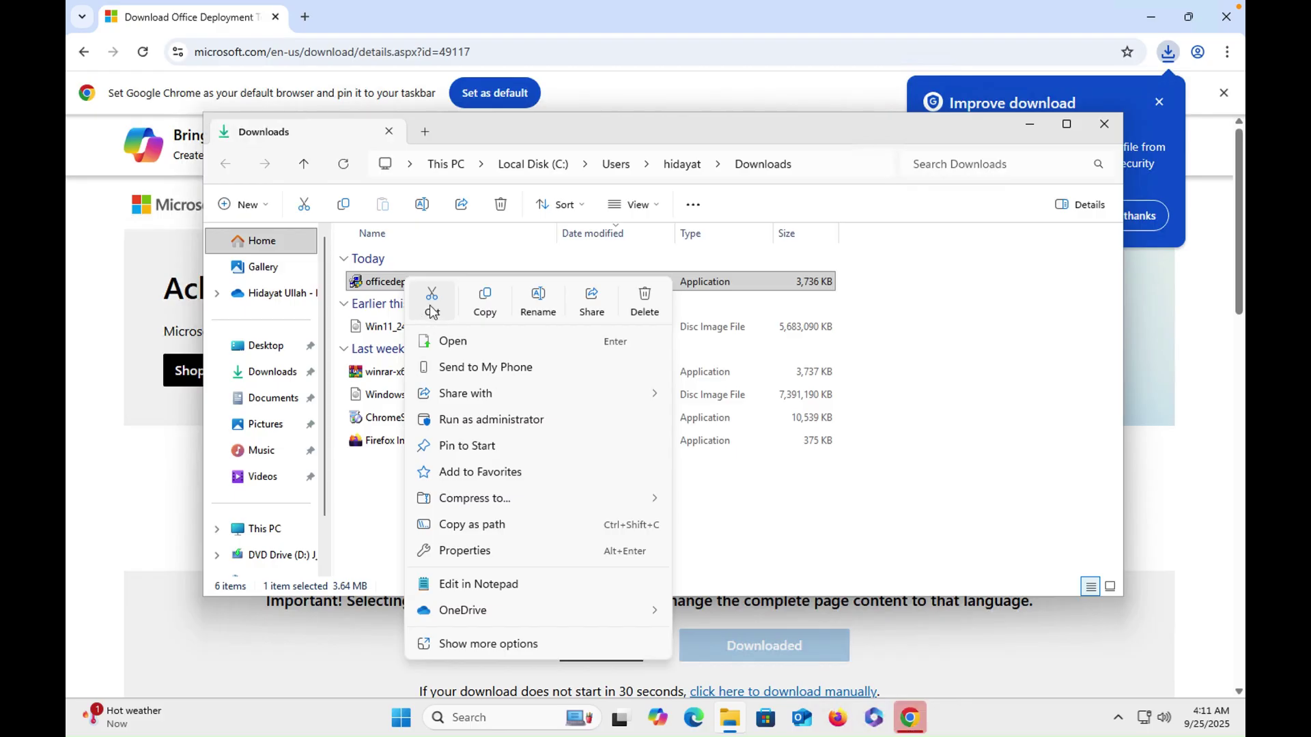
click(431, 308)
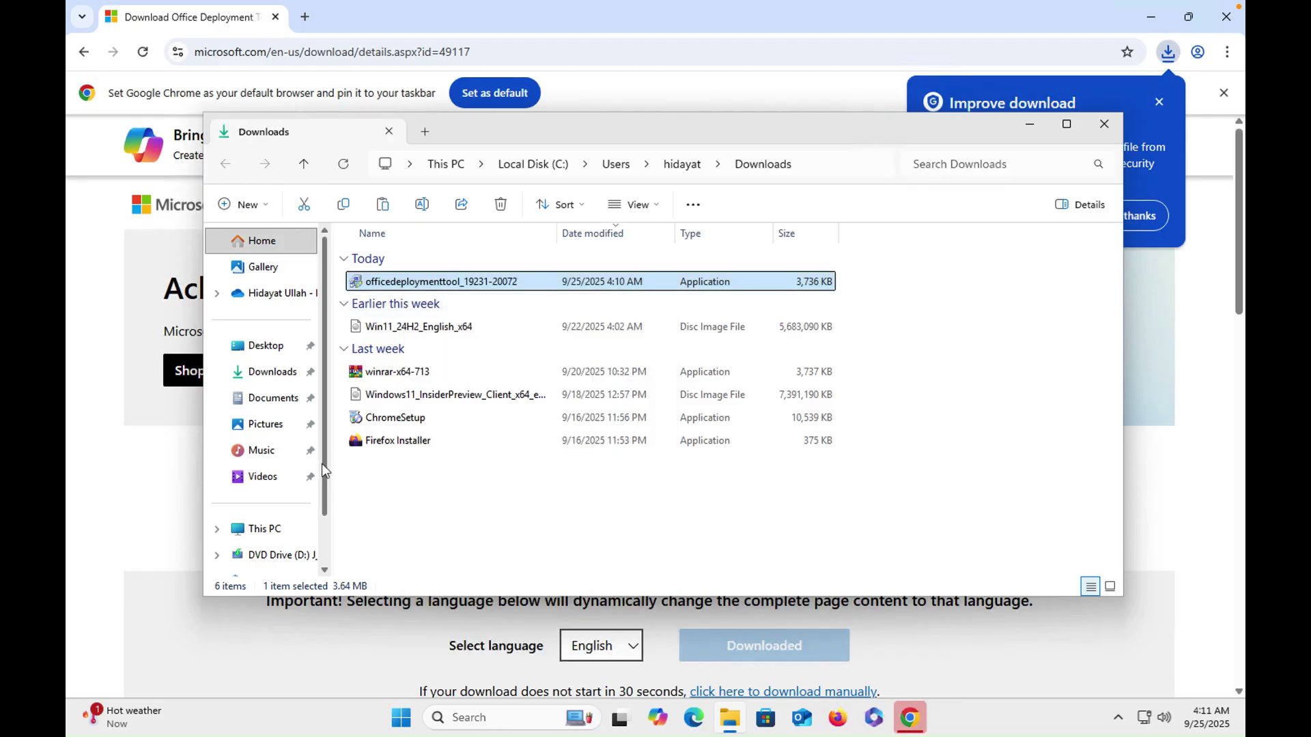
scroll(322, 464, down, 2)
click(305, 471)
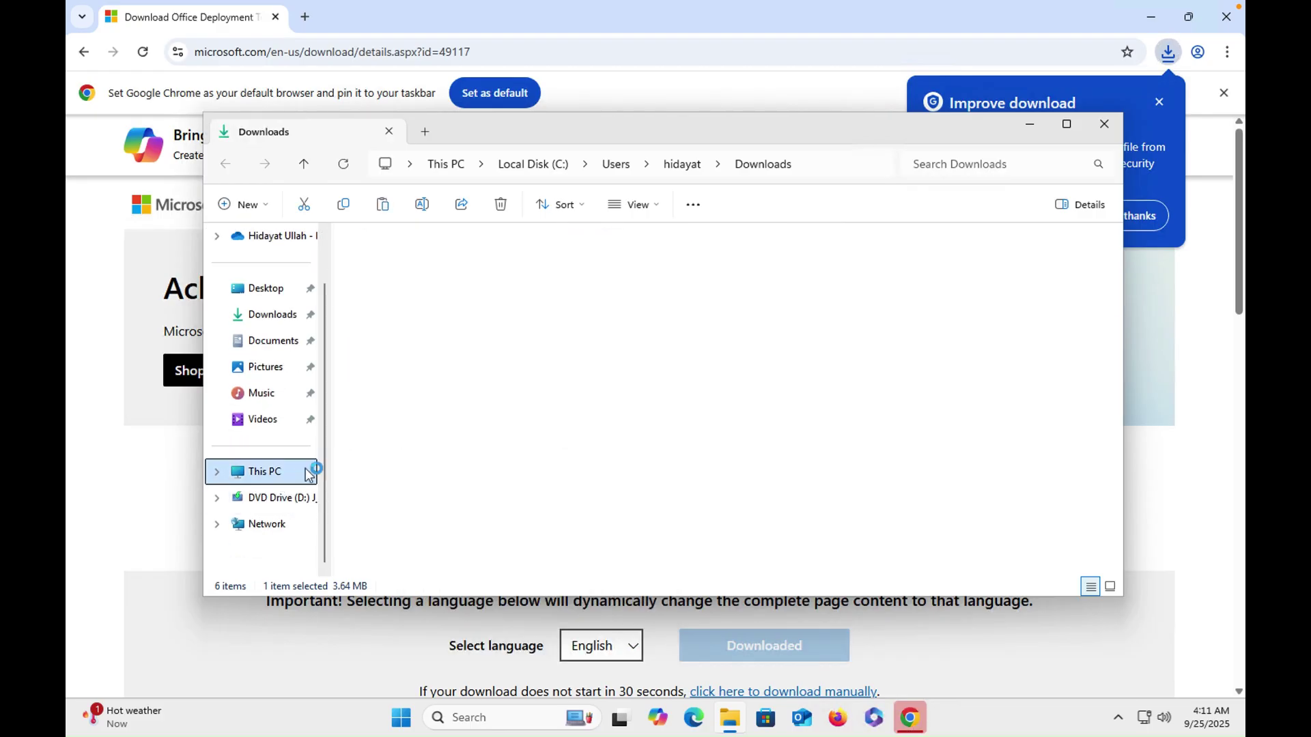
click(418, 285)
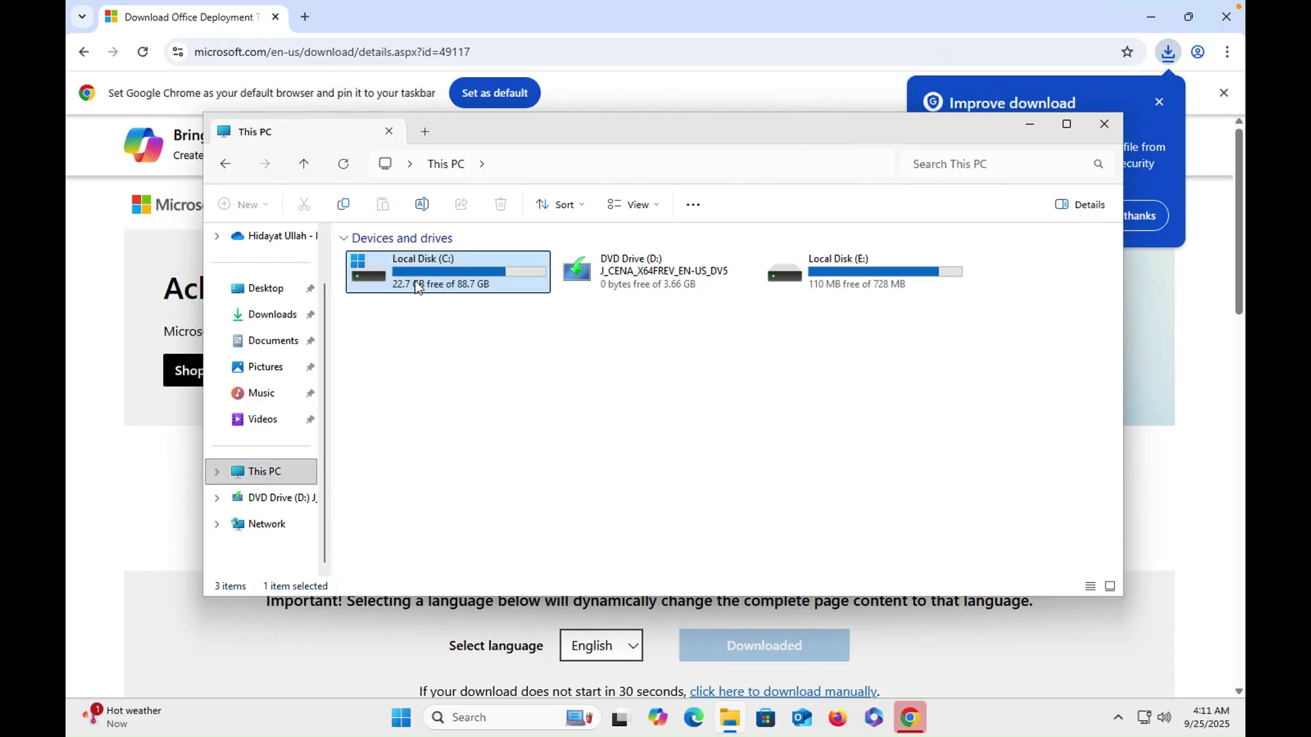
double_click(418, 285)
Create a new folder named office on C: and paste the installer into it
right_click(451, 470)
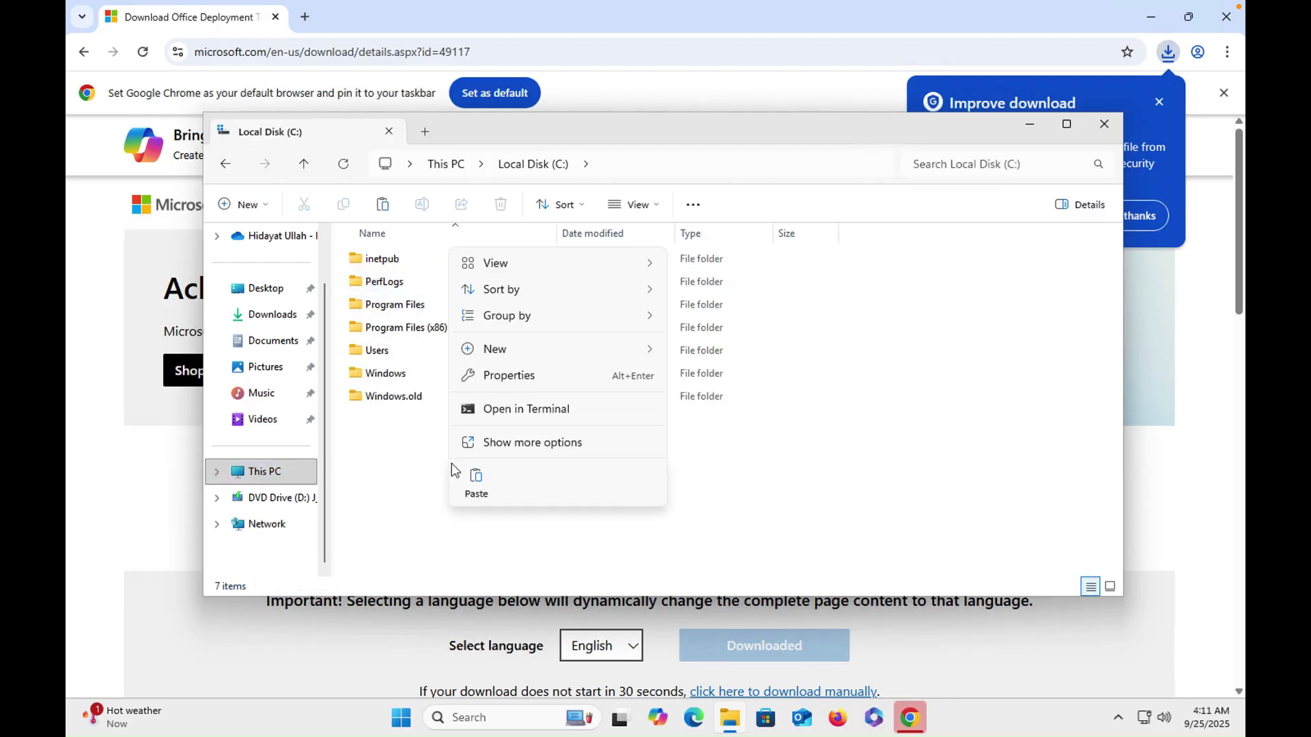
mouse_move(584, 355)
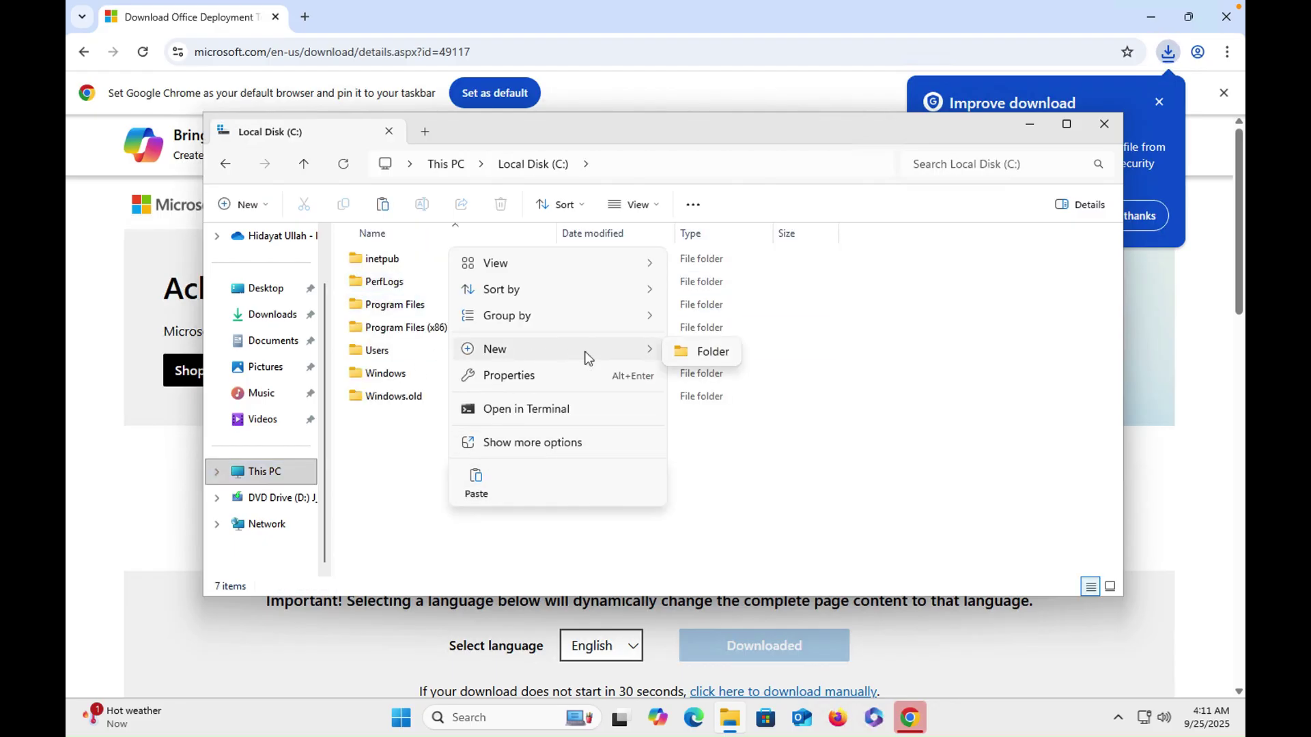
click(685, 357)
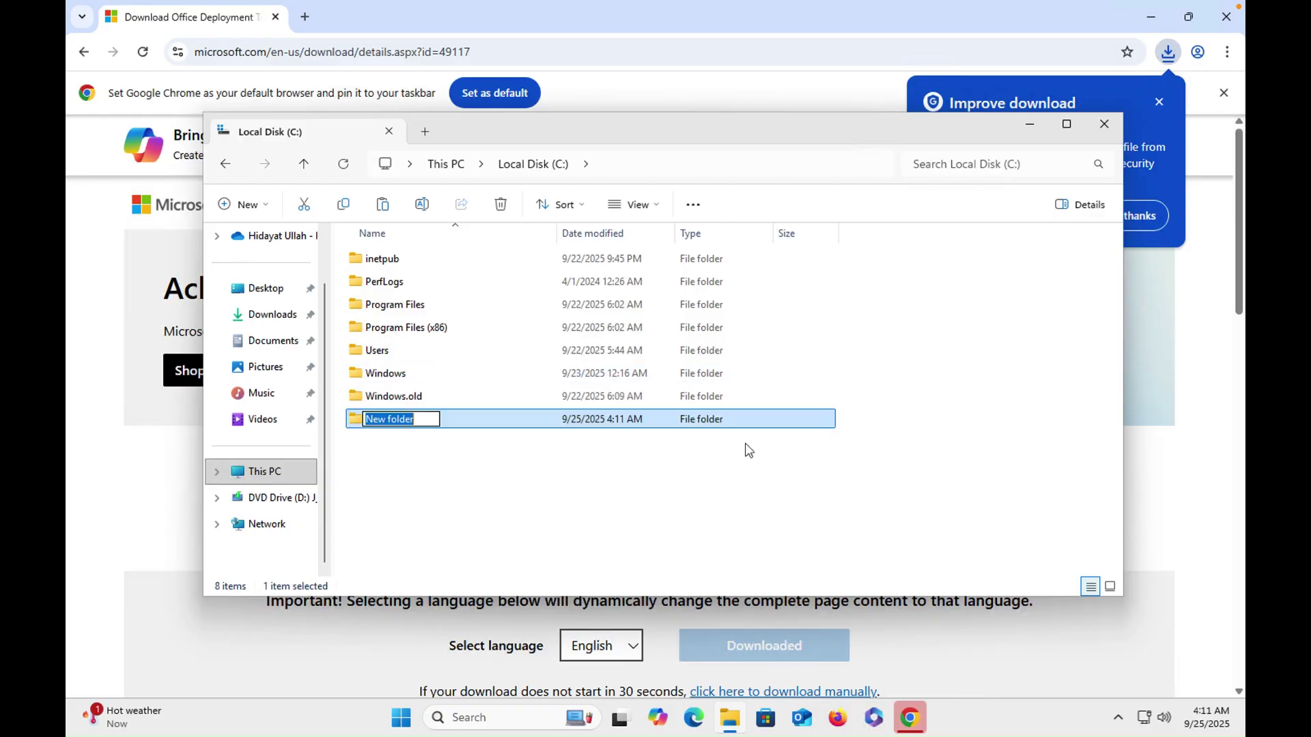
text(office)
key(Return)
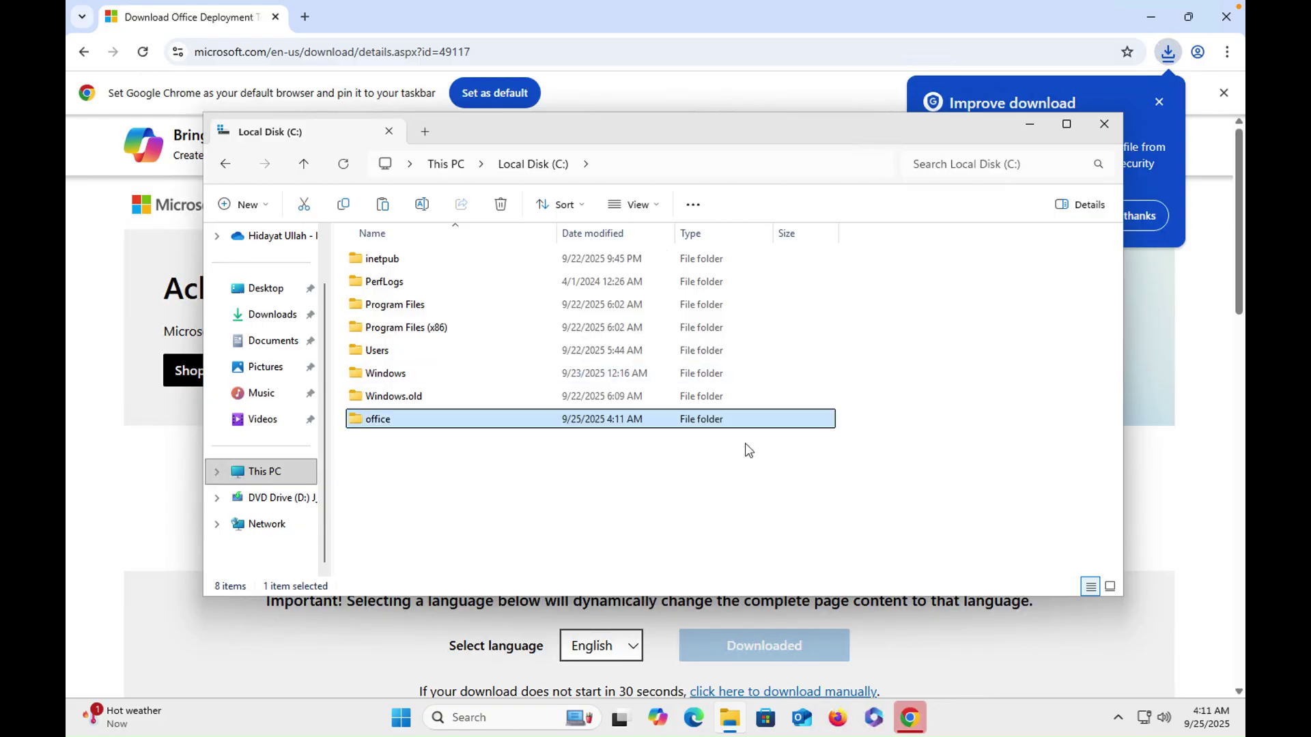
double_click(378, 419)
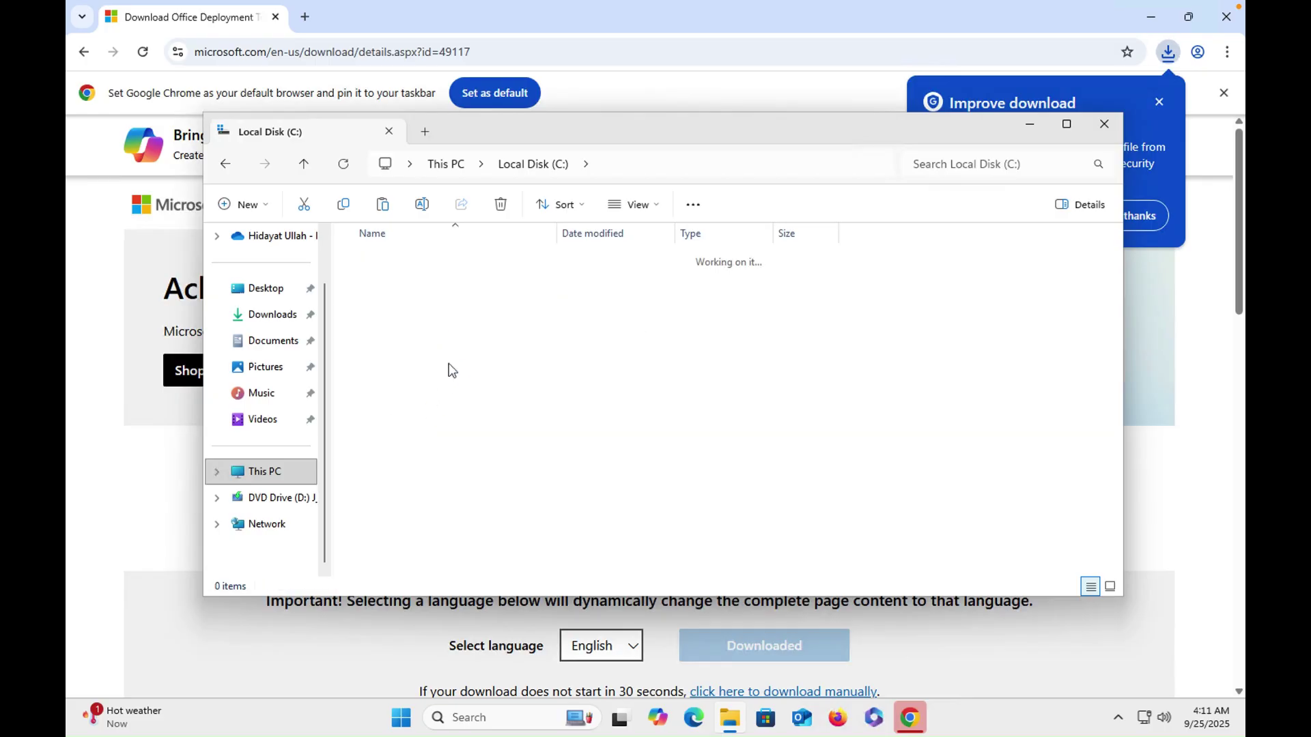
right_click(464, 335)
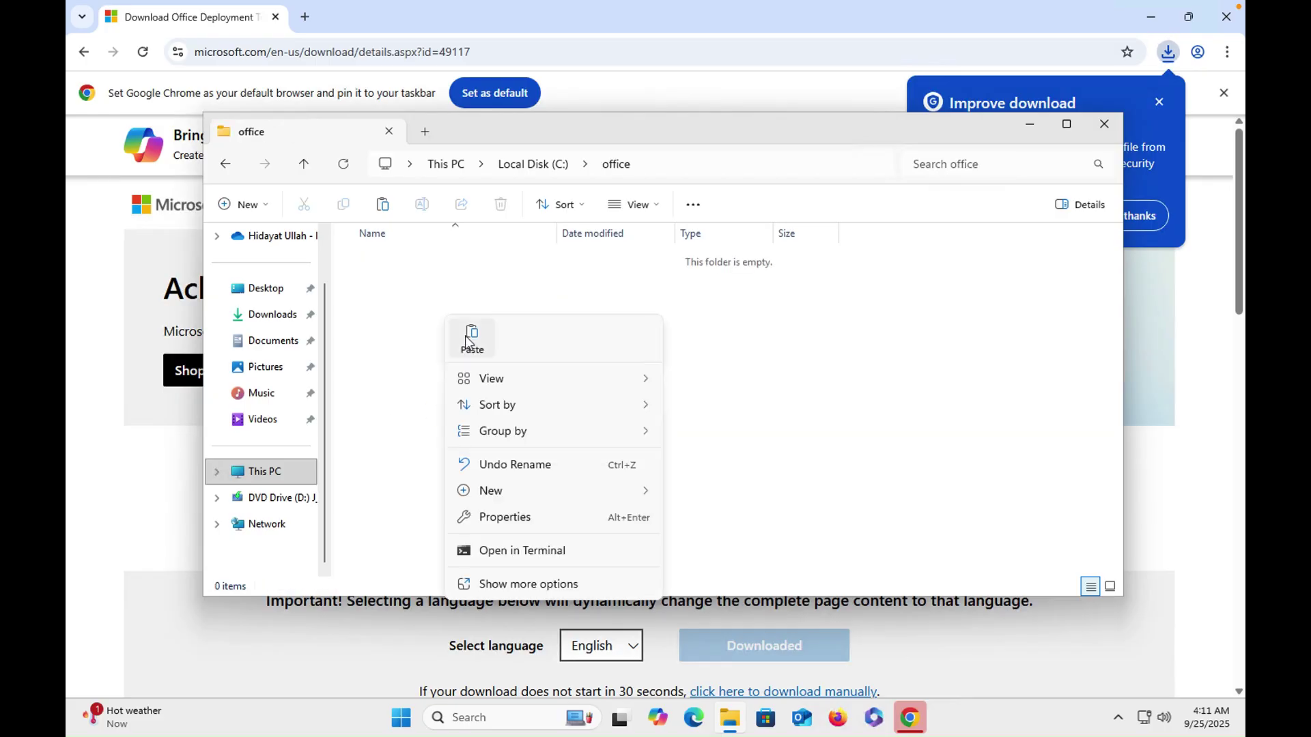
click(471, 338)
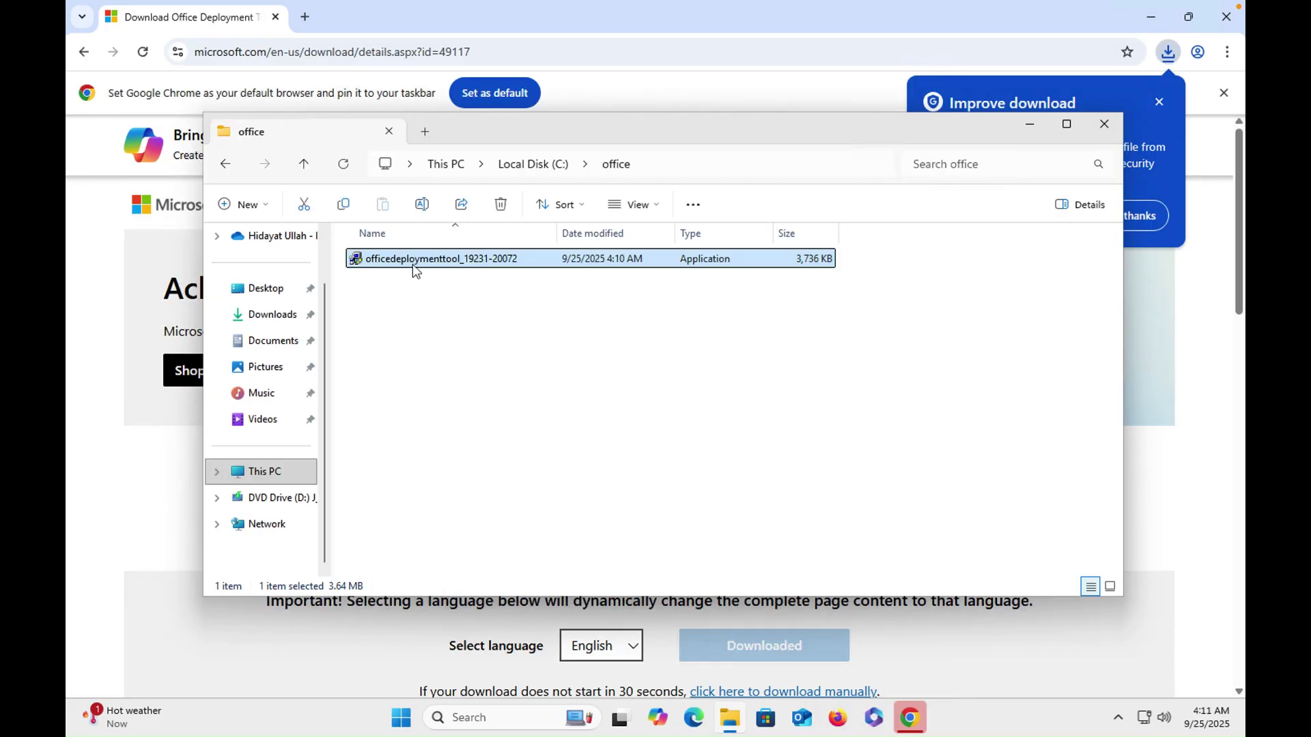
double_click(412, 264)
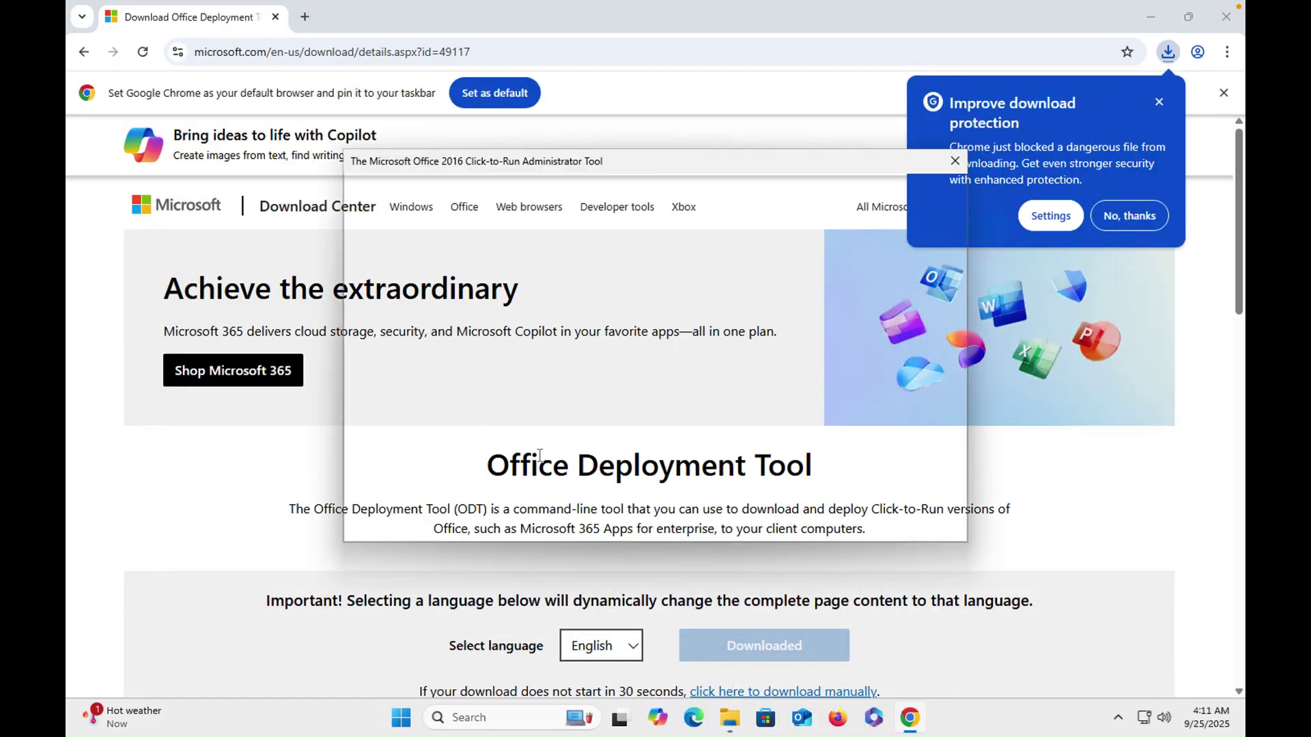
click(430, 519)
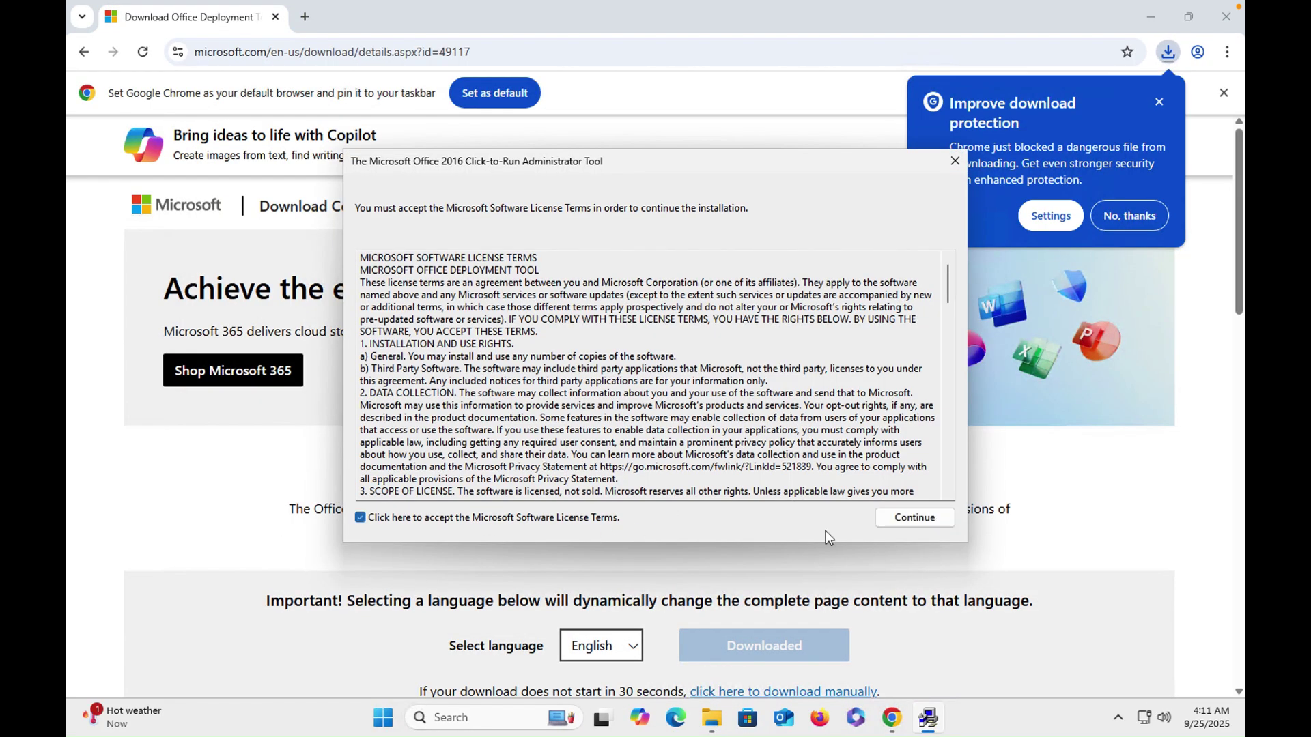
click(915, 518)
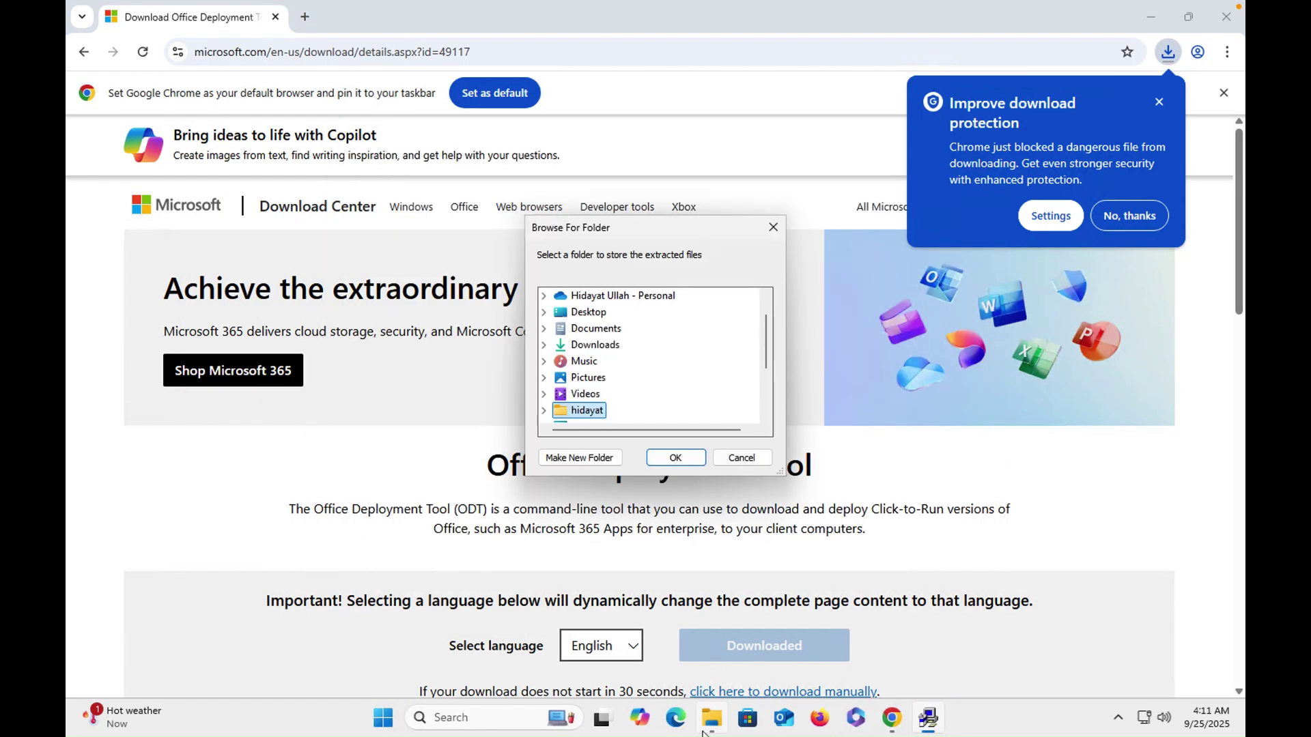
Extract the deployment tool files into C:\office and open that folder, selecting configuration-Office365-x64
mouse_move(712, 717)
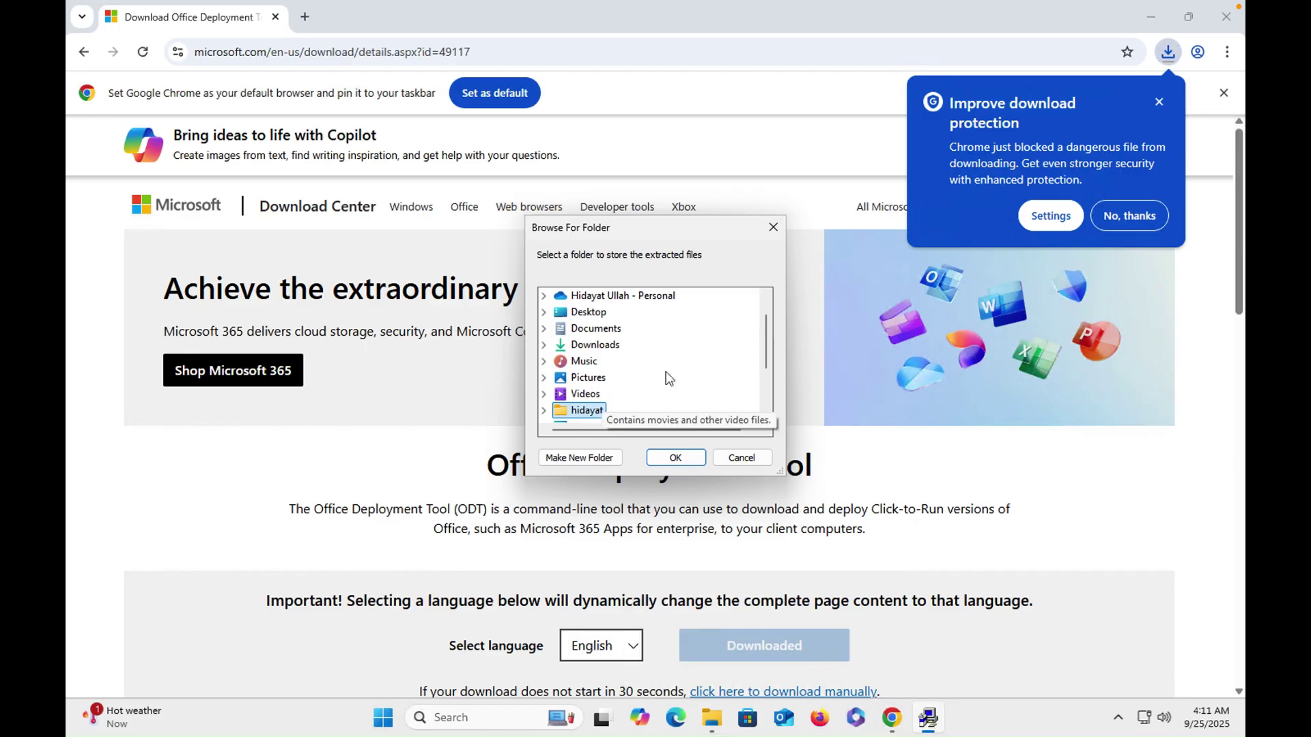
scroll(764, 363, down, 1)
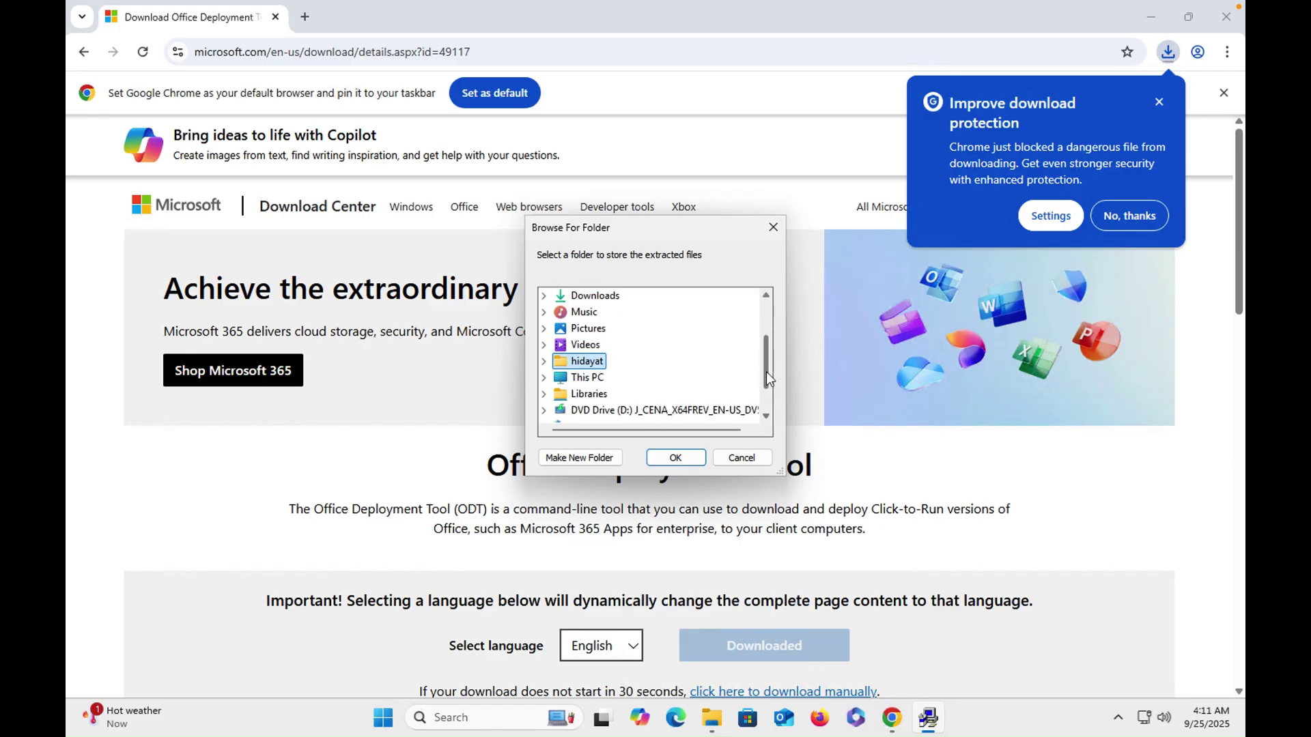
click(543, 377)
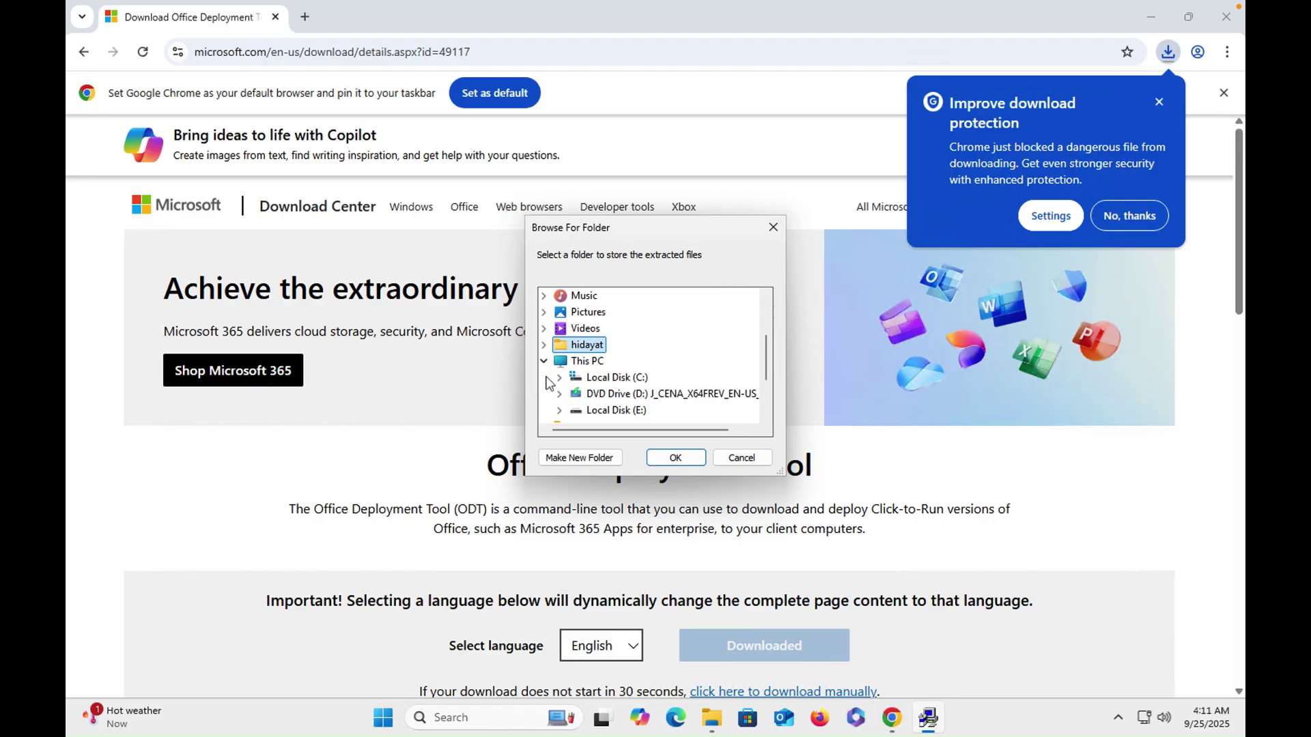
double_click(614, 380)
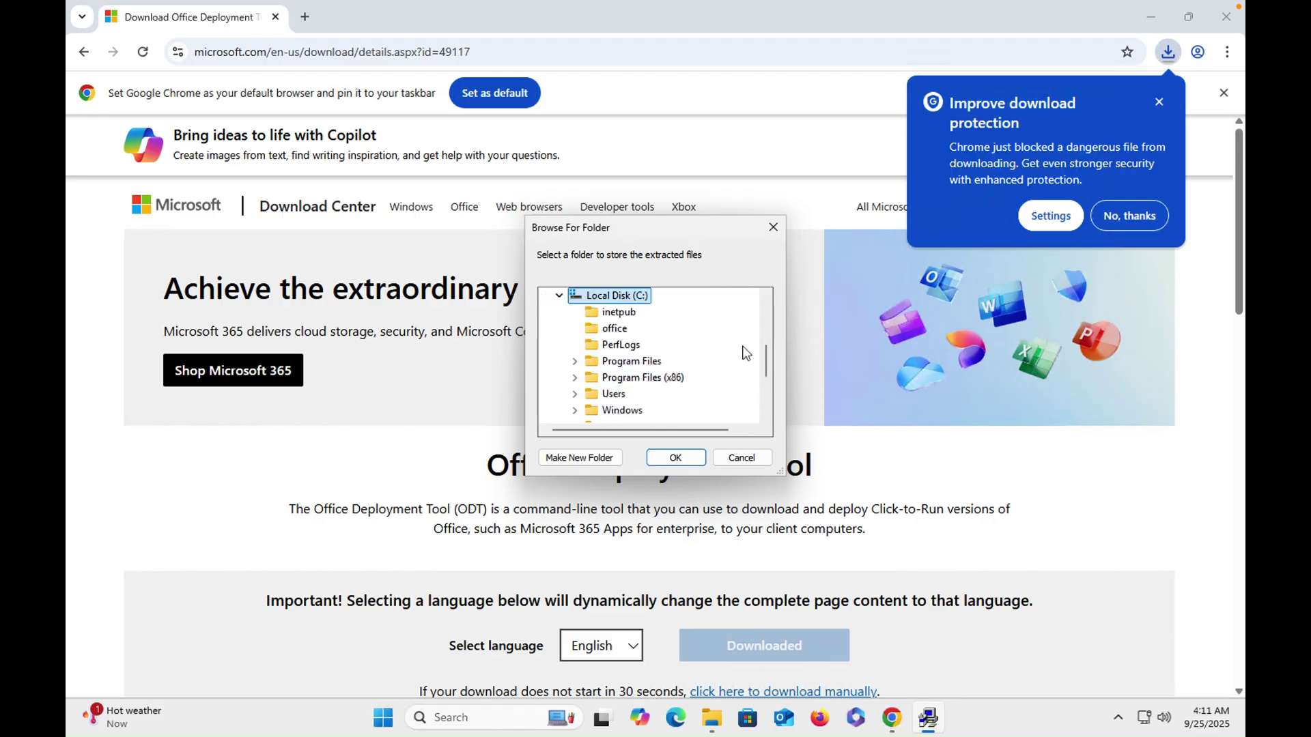
mouse_move(763, 354)
mouse_down()
mouse_move(762, 372)
mouse_move(765, 358)
mouse_up()
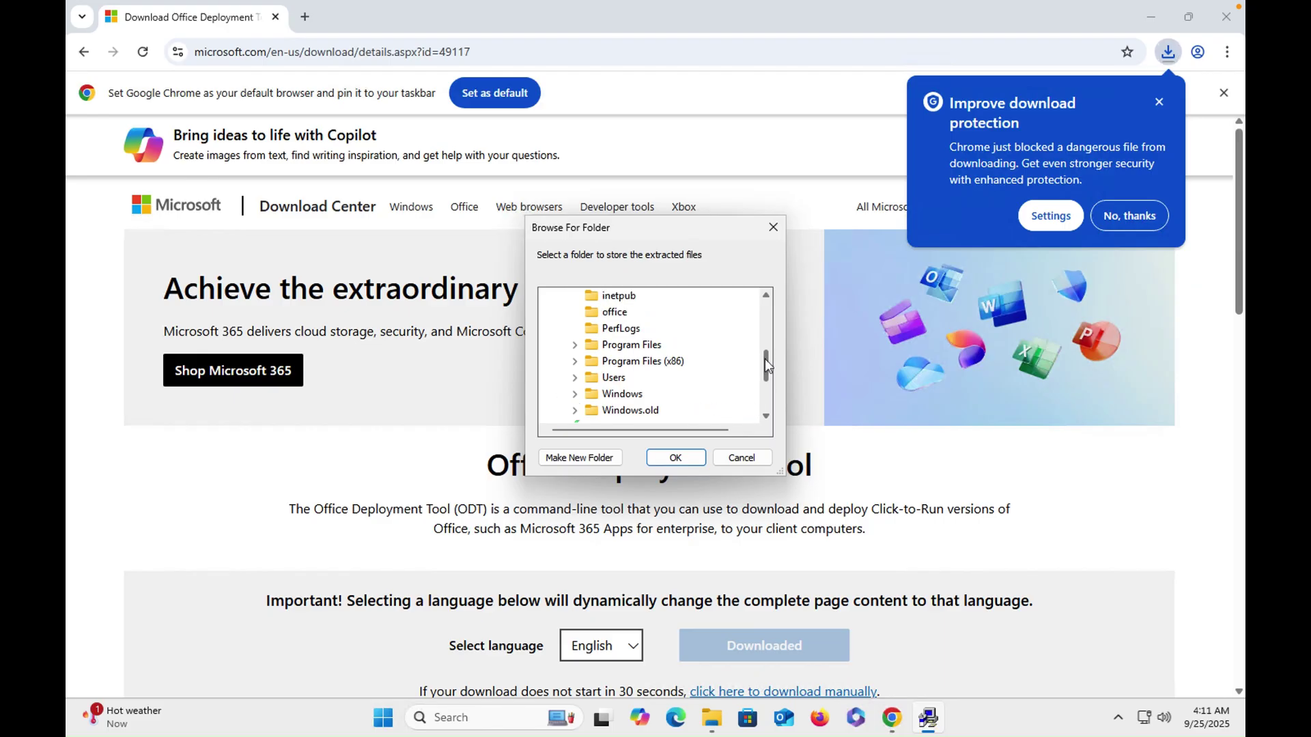
click(614, 313)
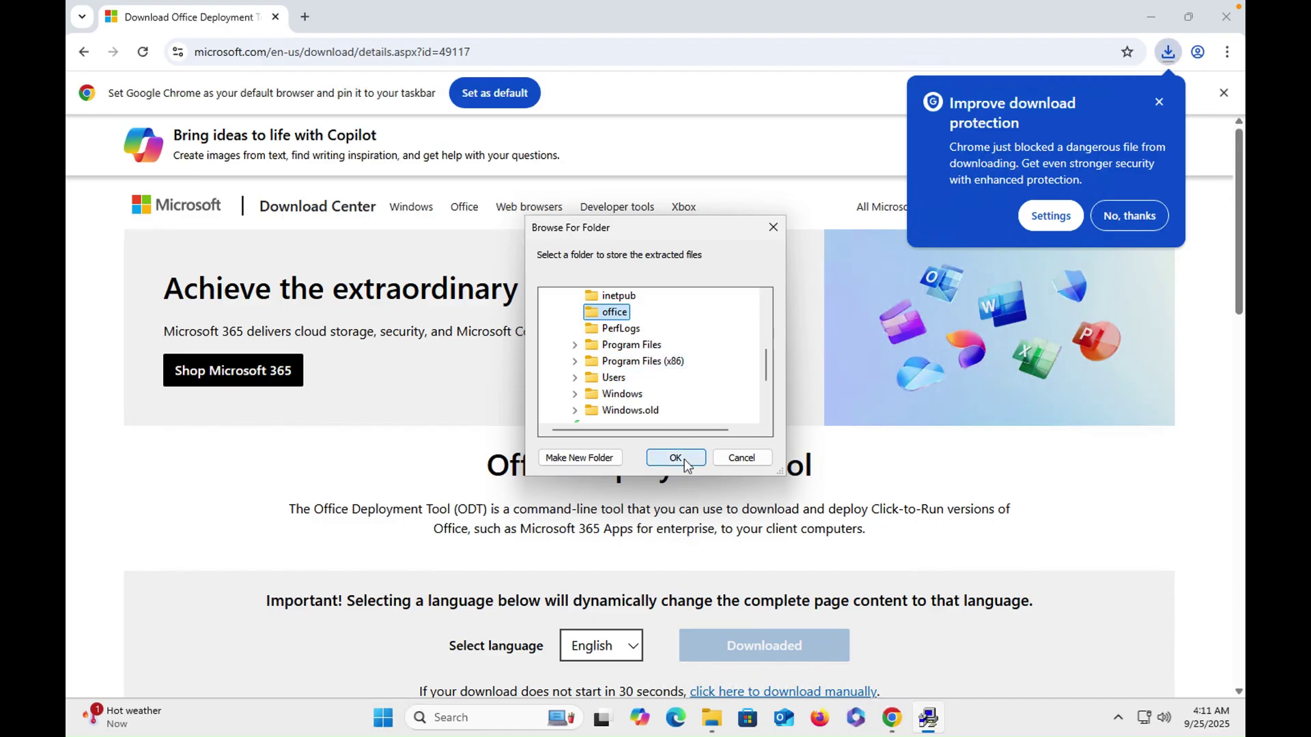
click(675, 457)
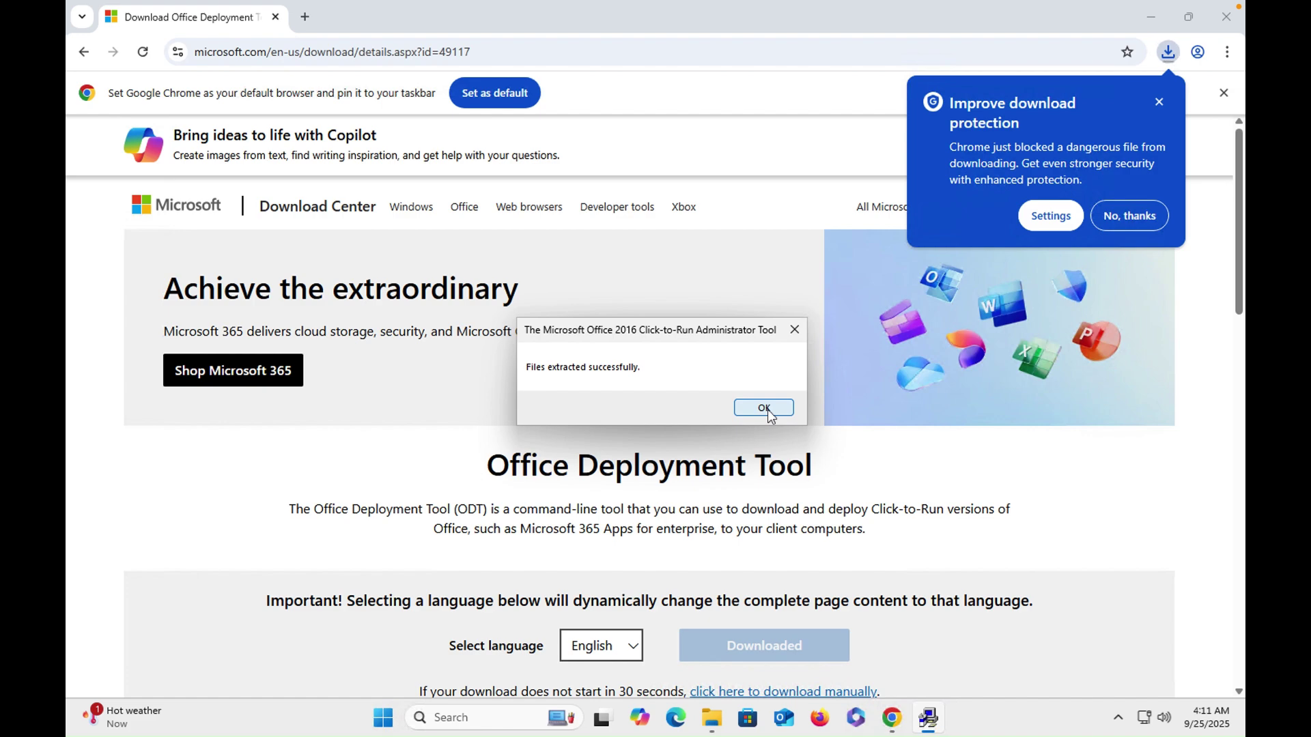
click(764, 407)
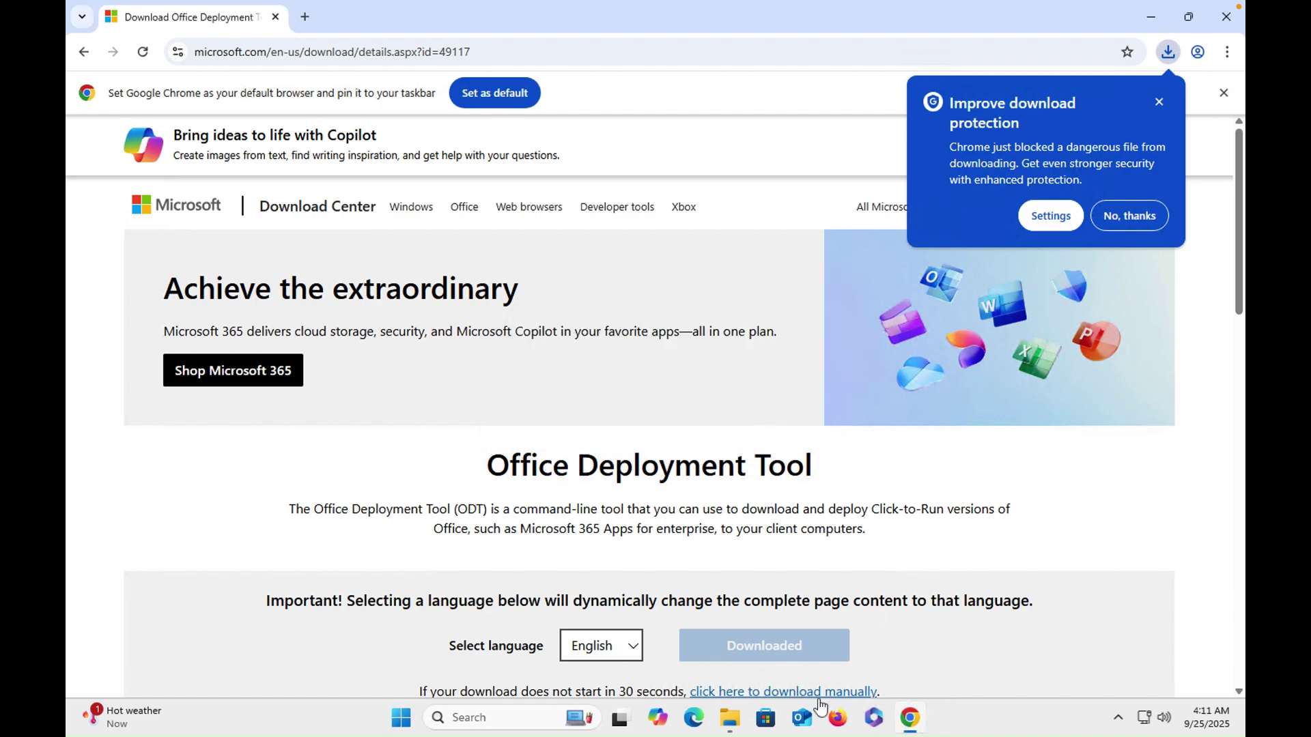
click(729, 718)
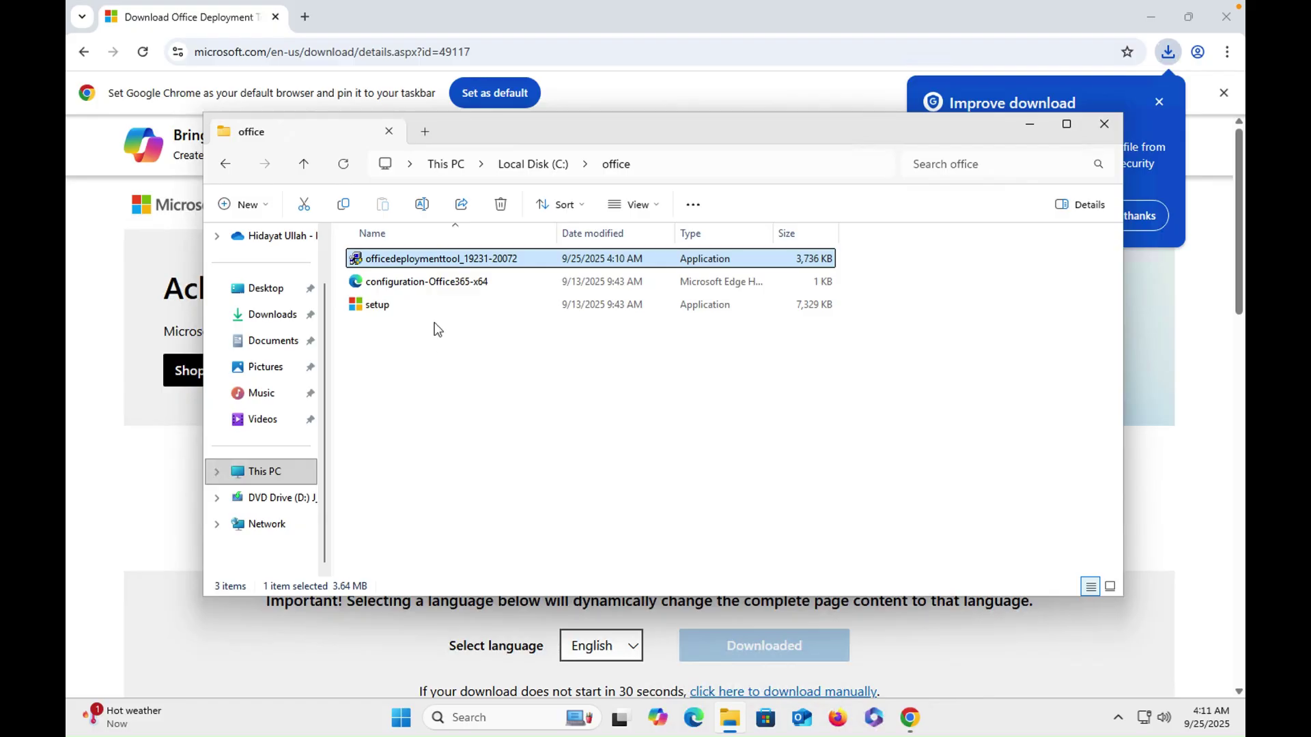
click(428, 282)
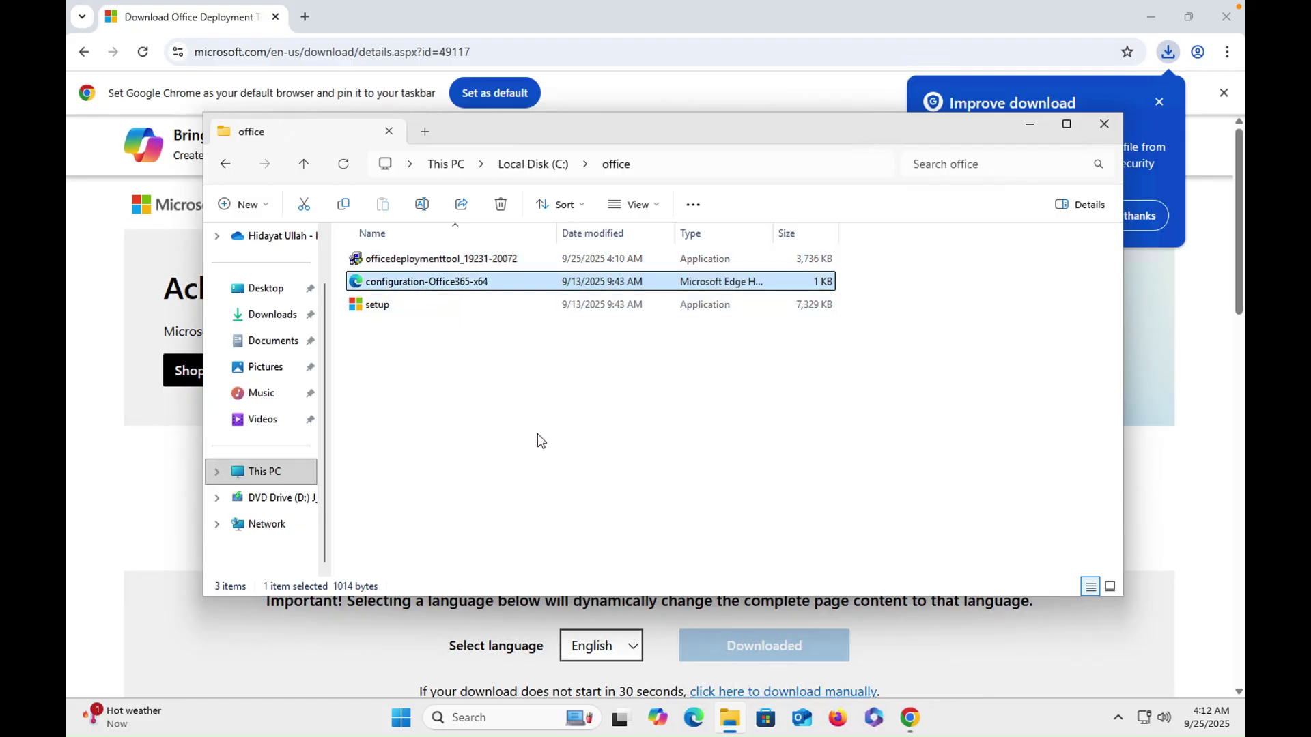
Permanently delete configuration-Office365-x64 from C:\office and return to Chrome
right_click(433, 281)
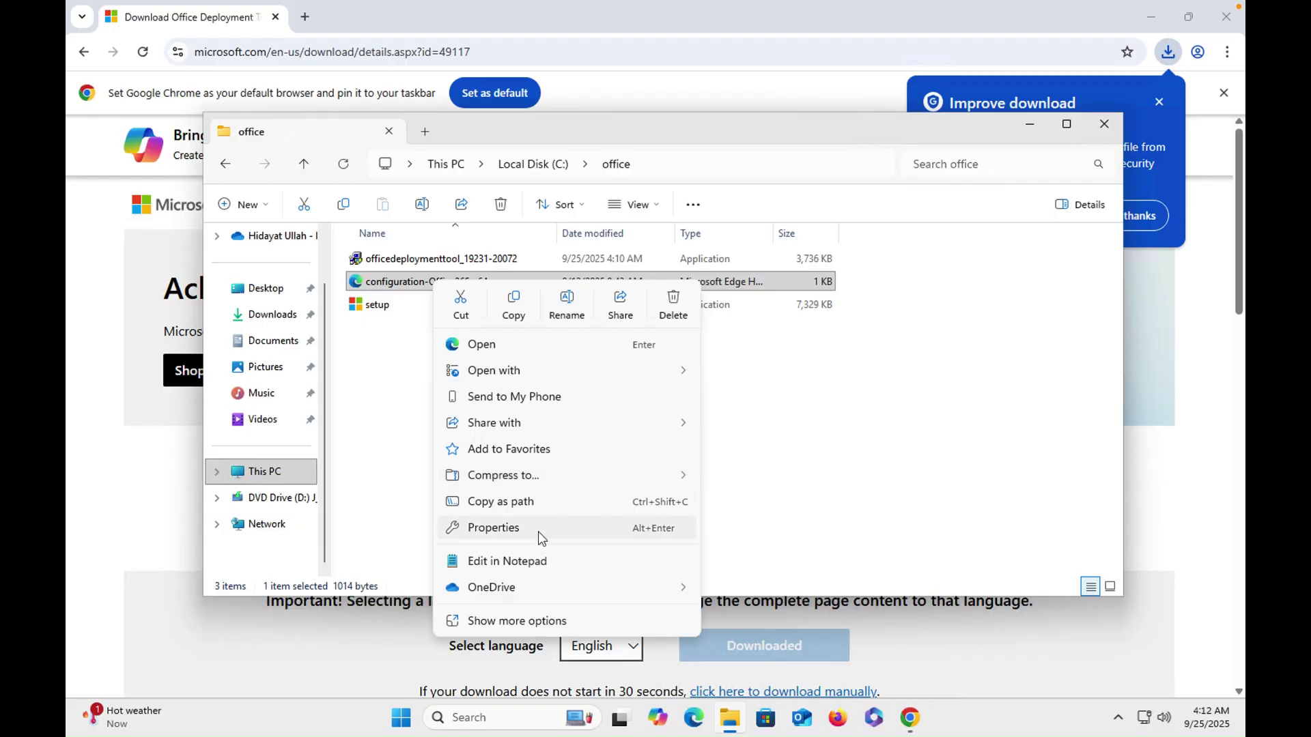
click(674, 317)
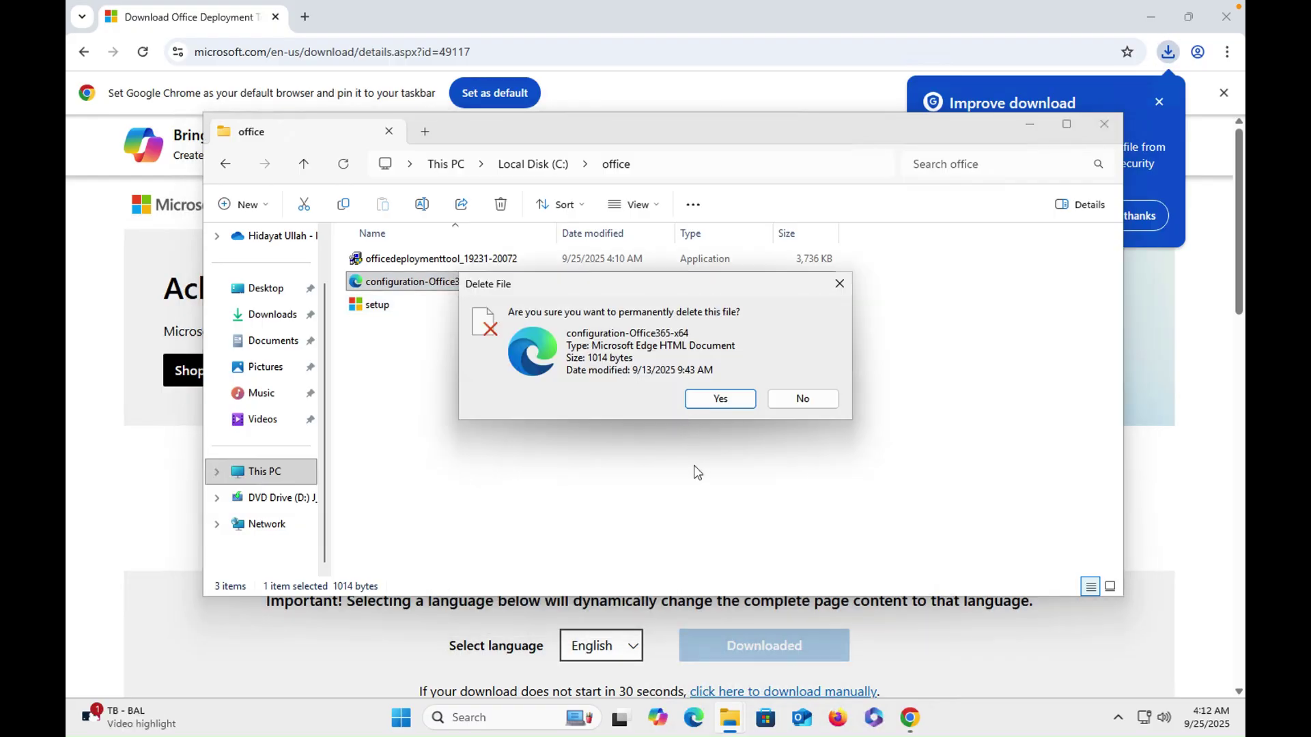
click(719, 400)
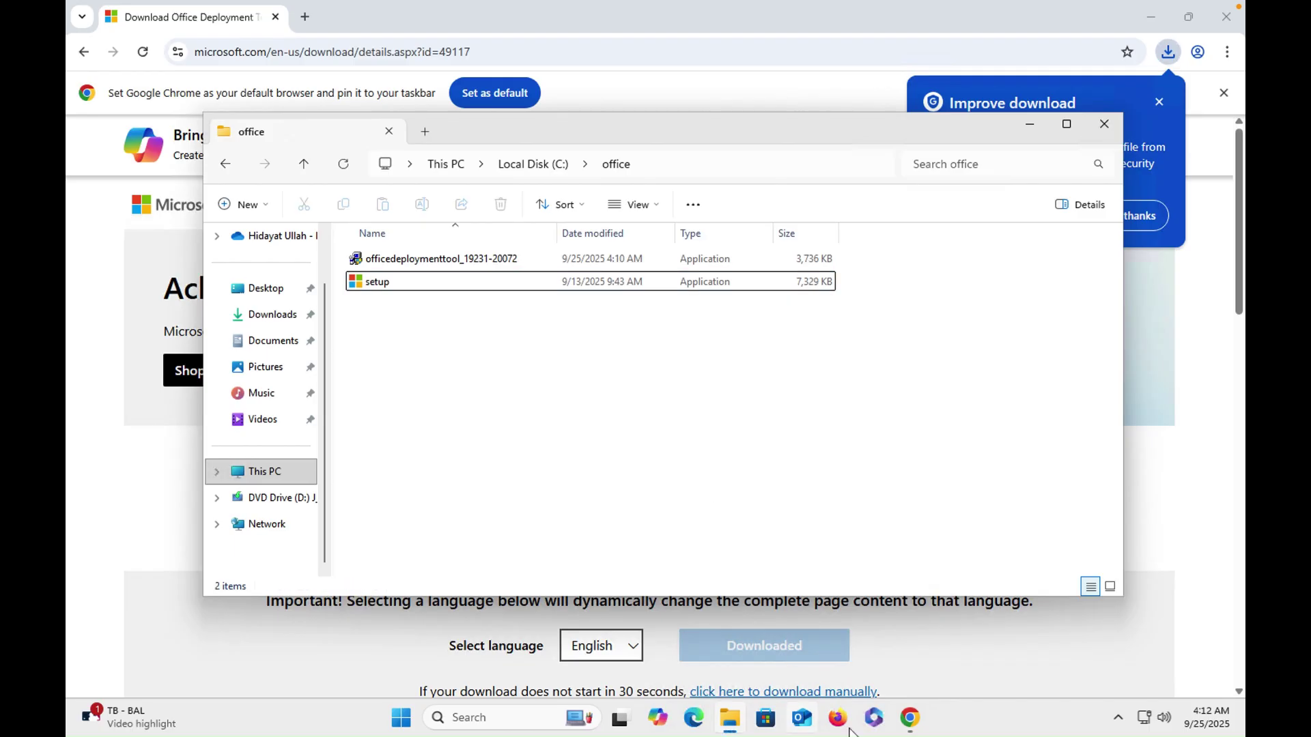
click(919, 722)
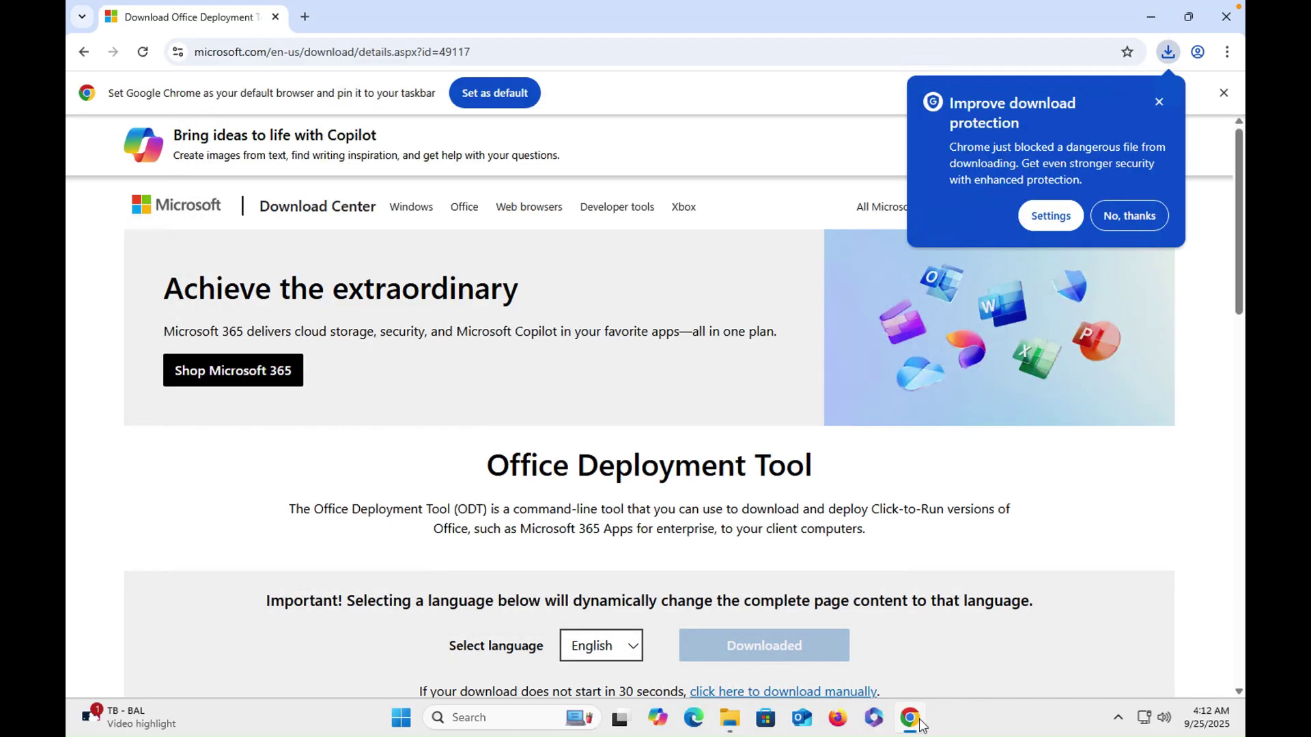
Search Google for 'office customization tool' in a new Chrome tab
click(306, 17)
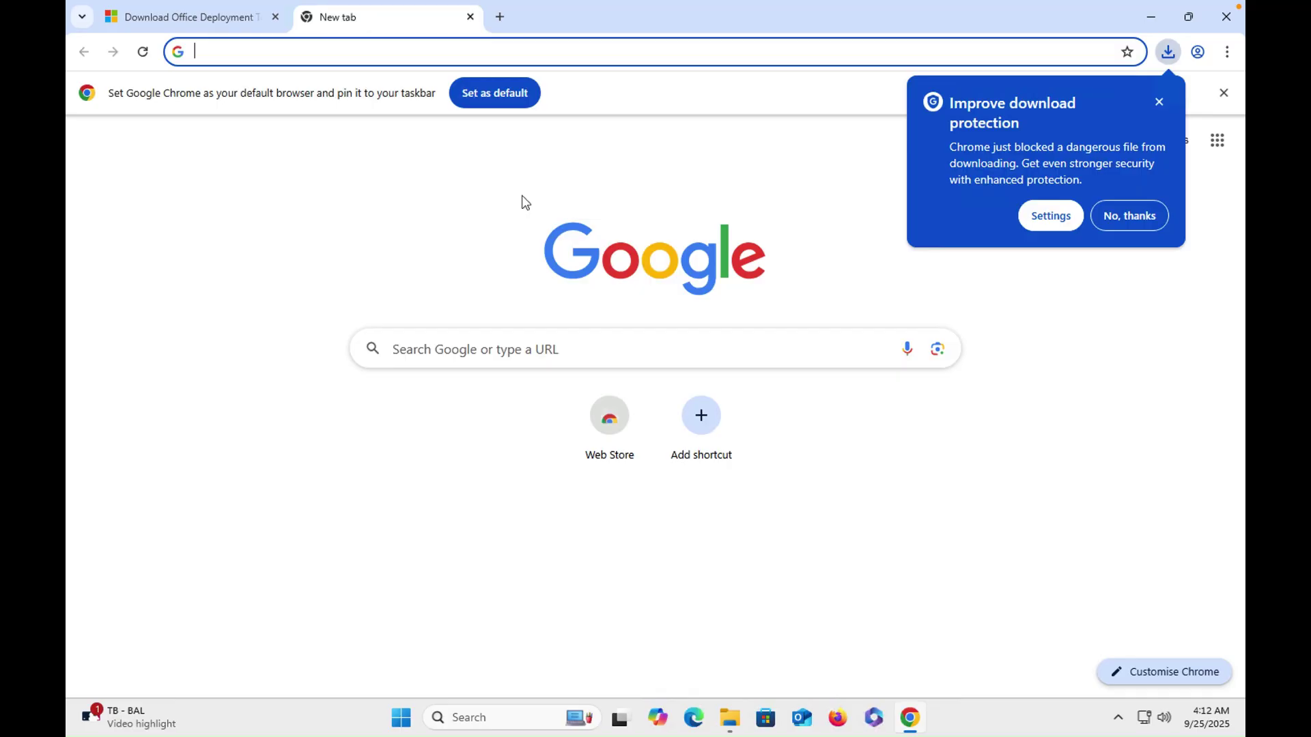
text(c)
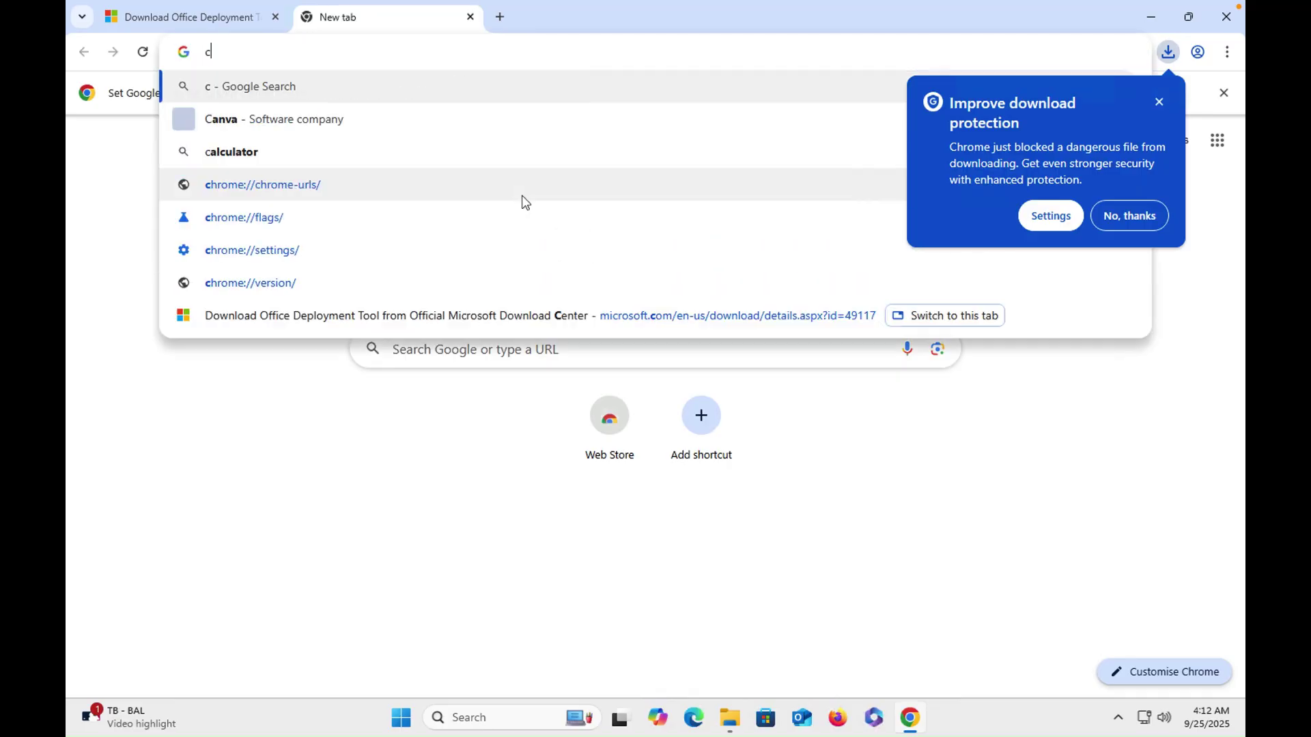
key(BackSpace)
text(office)
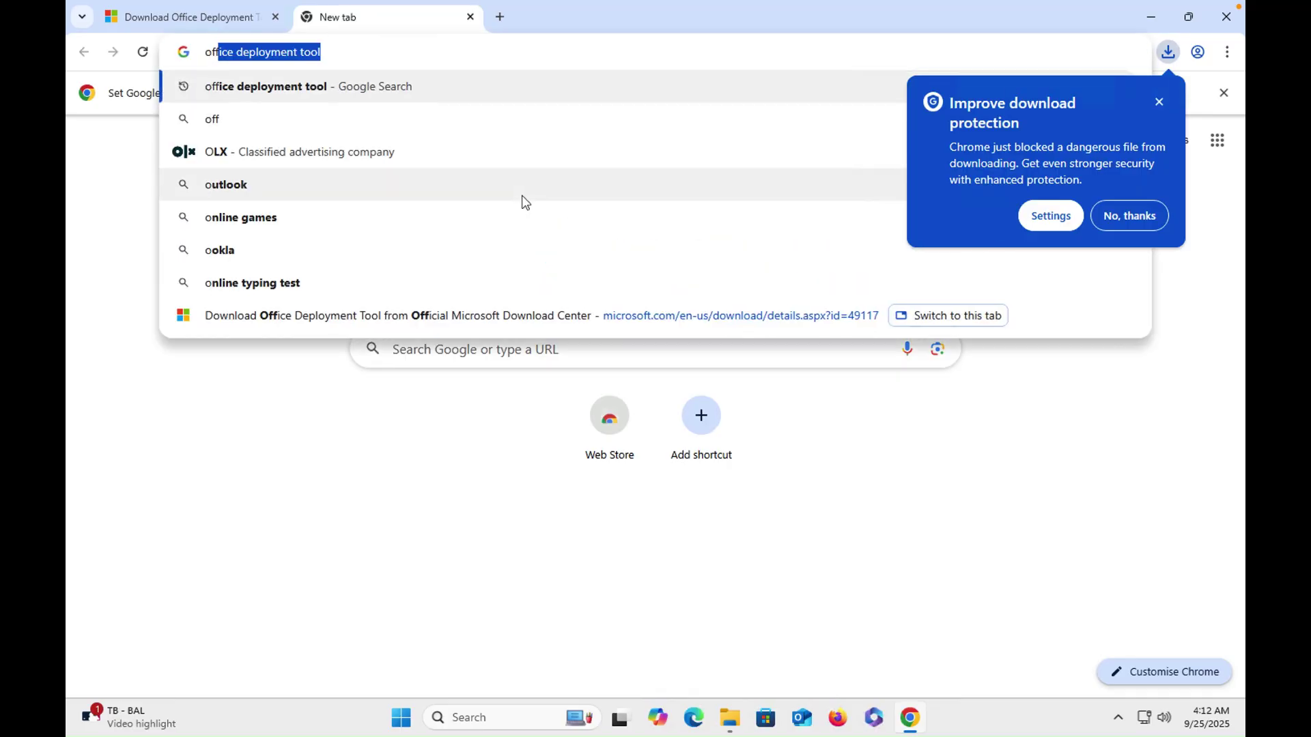
key(Down)
key(Down)
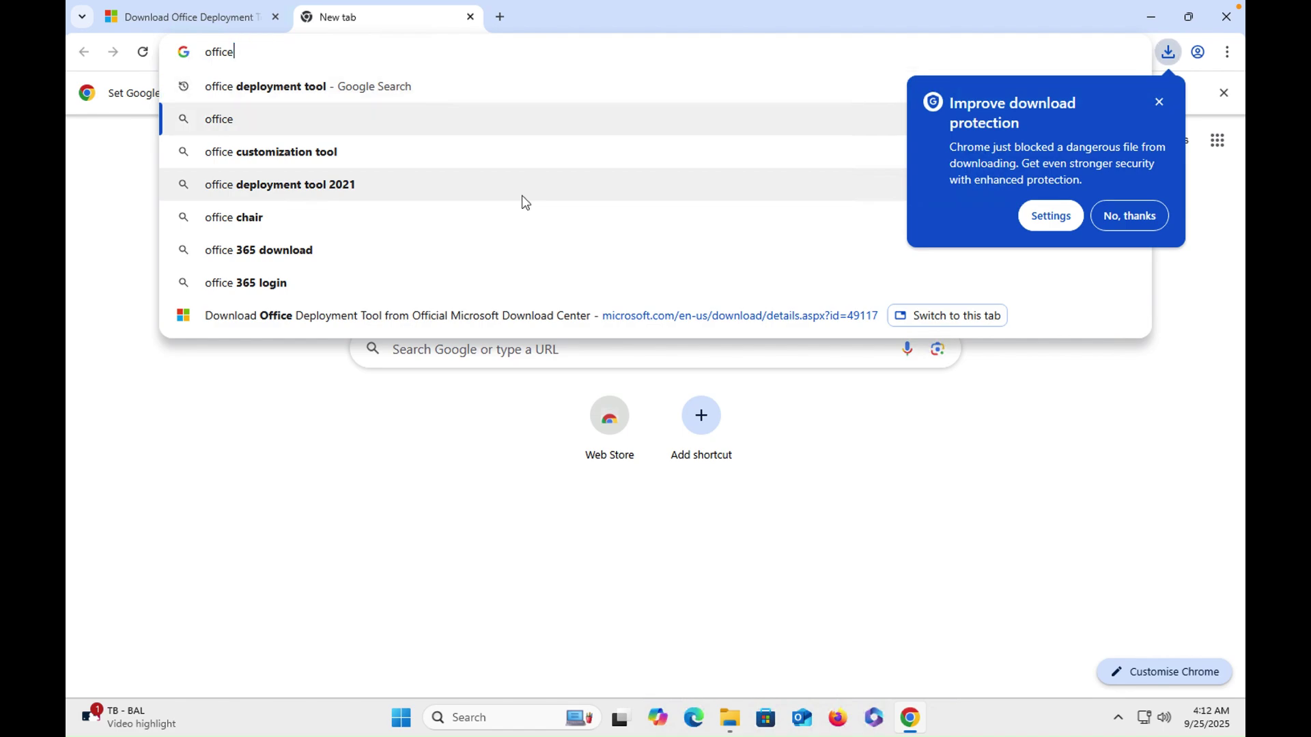
key(Return)
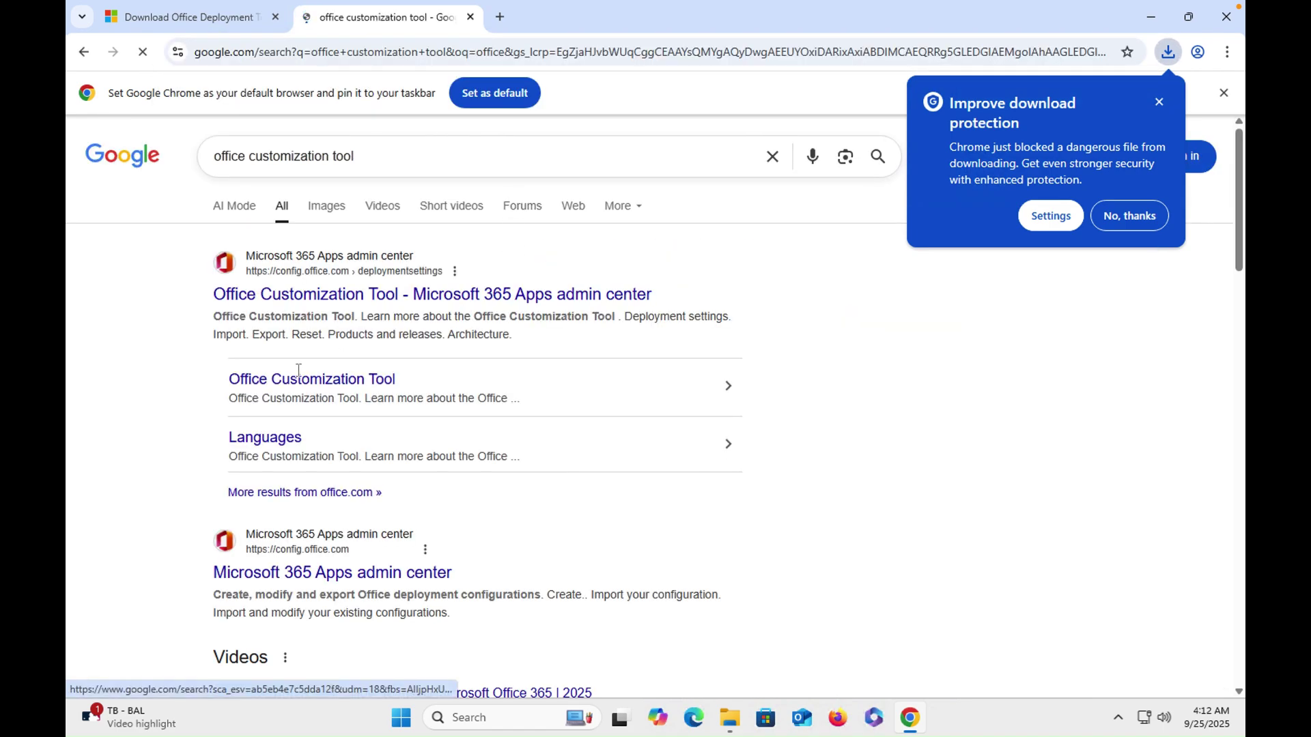
Dismiss the download protection popup and open the config.office.com deployment settings page
click(1137, 218)
click(484, 297)
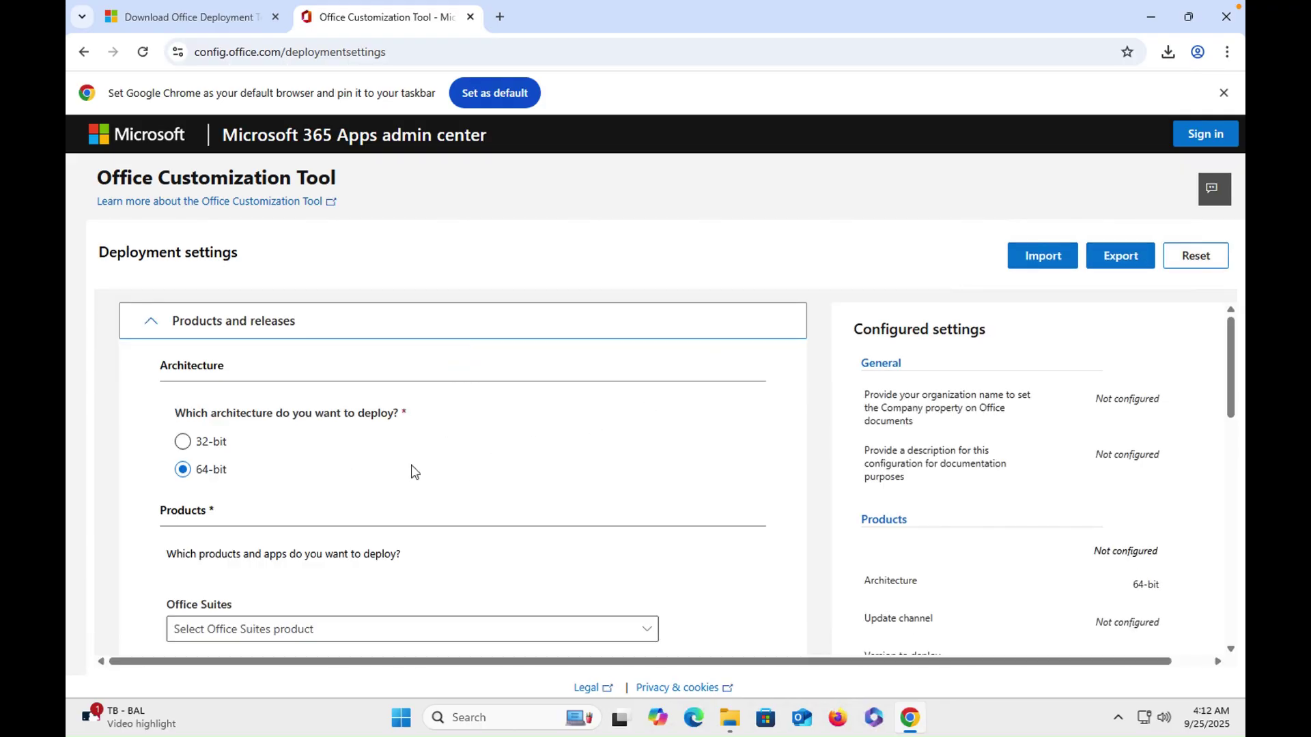
scroll(424, 475, down, 2)
scroll(439, 468, up, 2)
scroll(368, 489, down, 3)
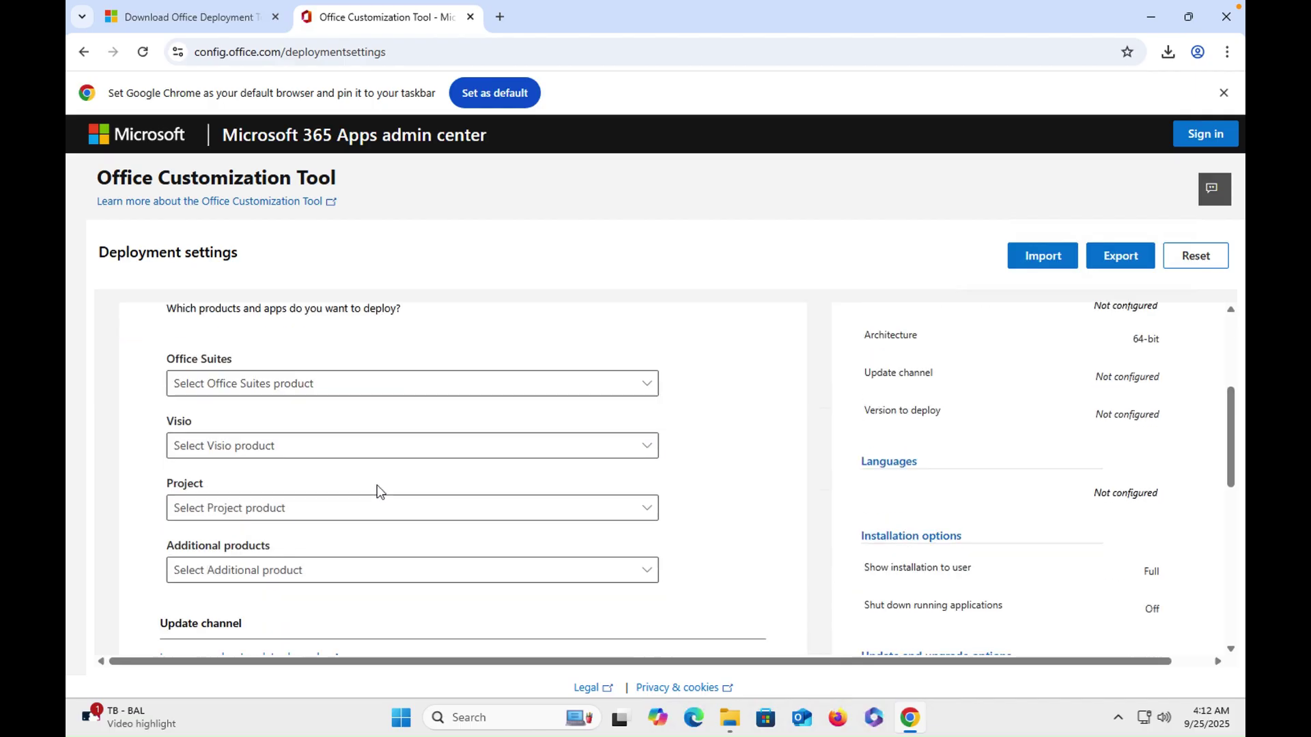
Choose Office LTSC Professional Plus 2024 - Volume License as the Office suite
click(294, 386)
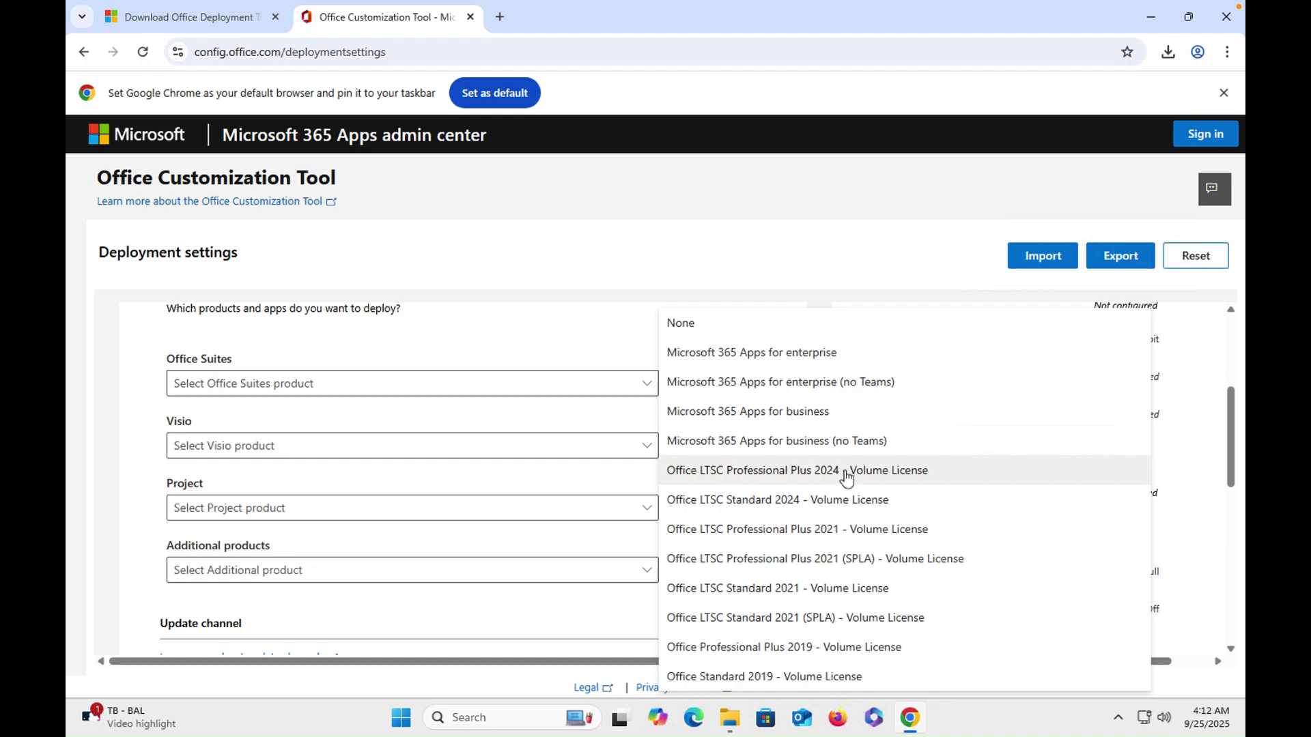
click(845, 471)
scroll(391, 500, down, 1)
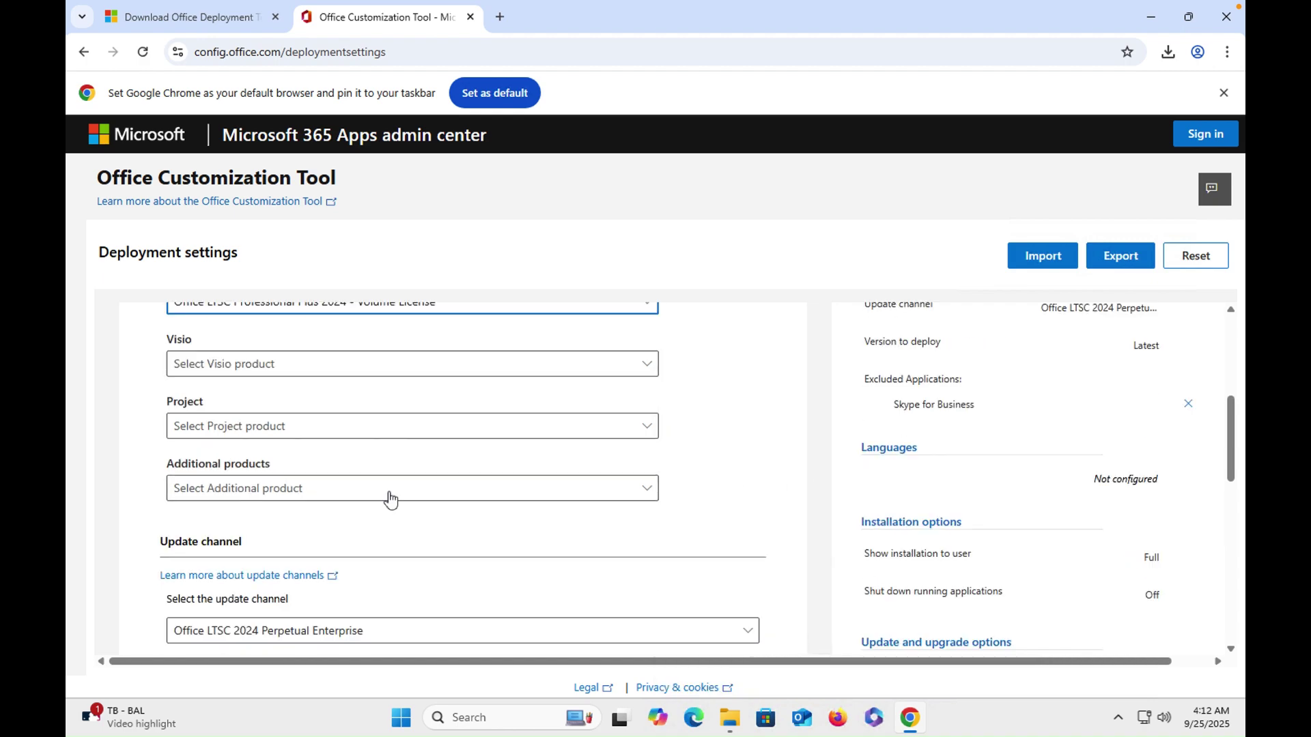
scroll(391, 500, down, 2)
scroll(394, 508, down, 1)
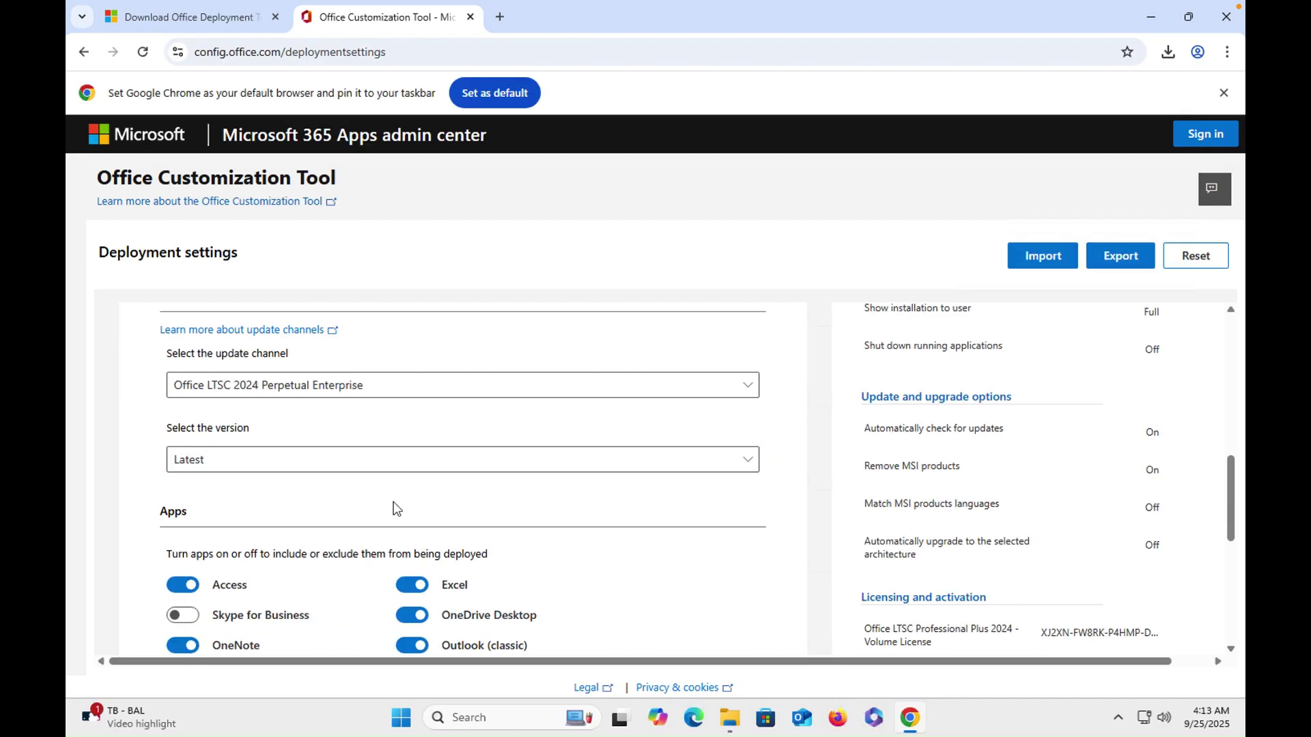
scroll(395, 508, down, 3)
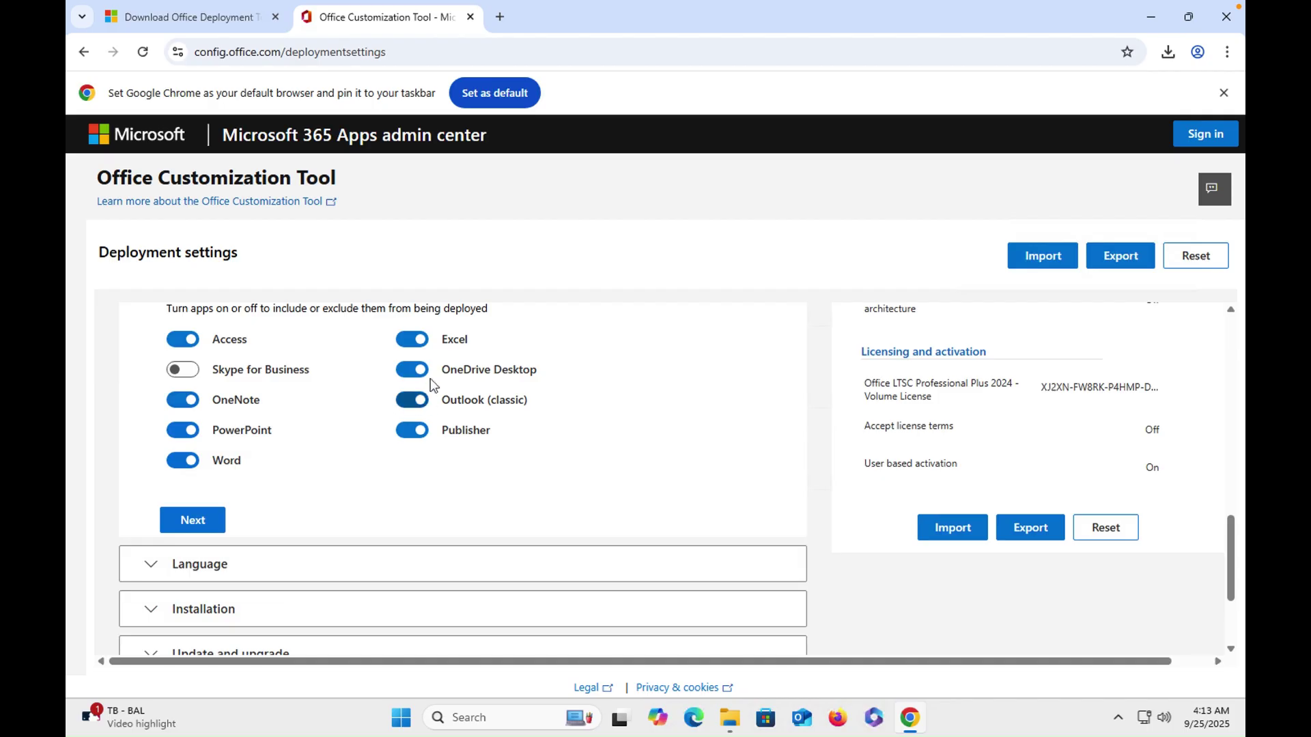
Switch off Access and OneDrive Desktop, keeping Skype for Business excluded
click(180, 370)
click(183, 370)
click(182, 346)
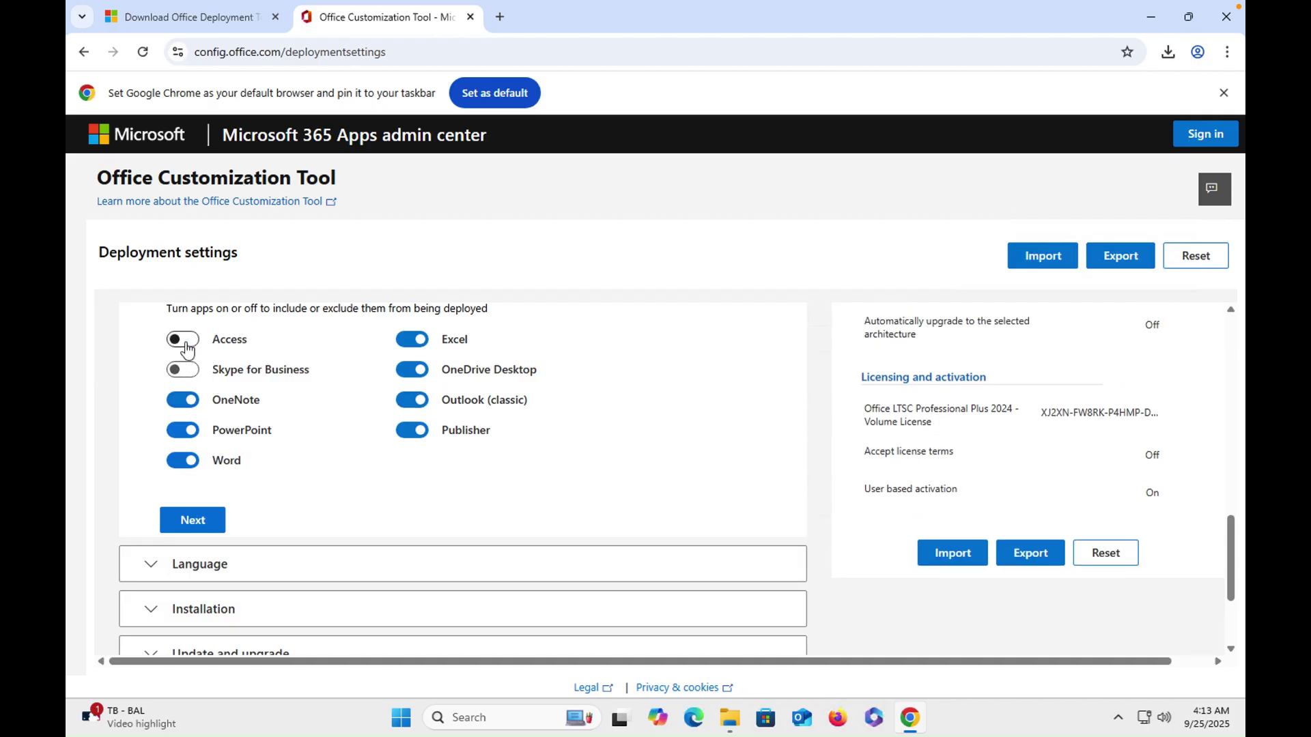
click(405, 375)
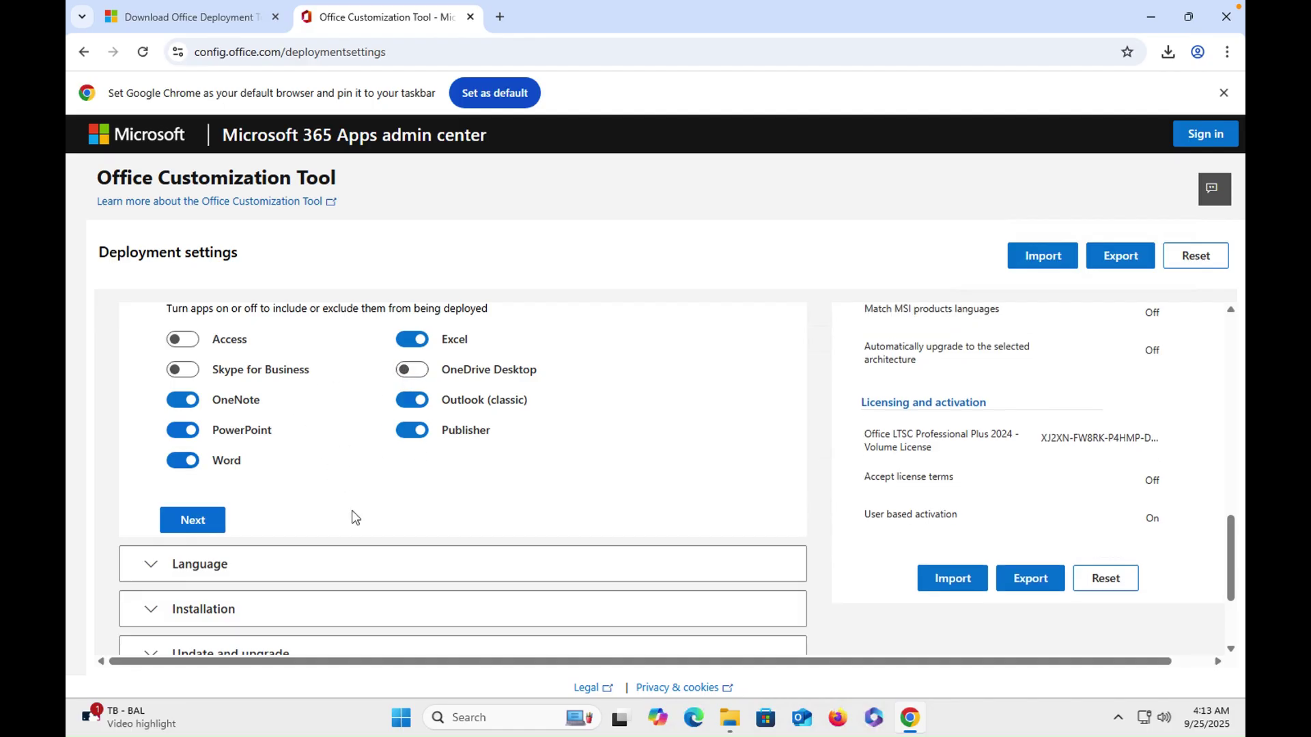
Advance to Language and set English (United States) as the primary language
click(215, 527)
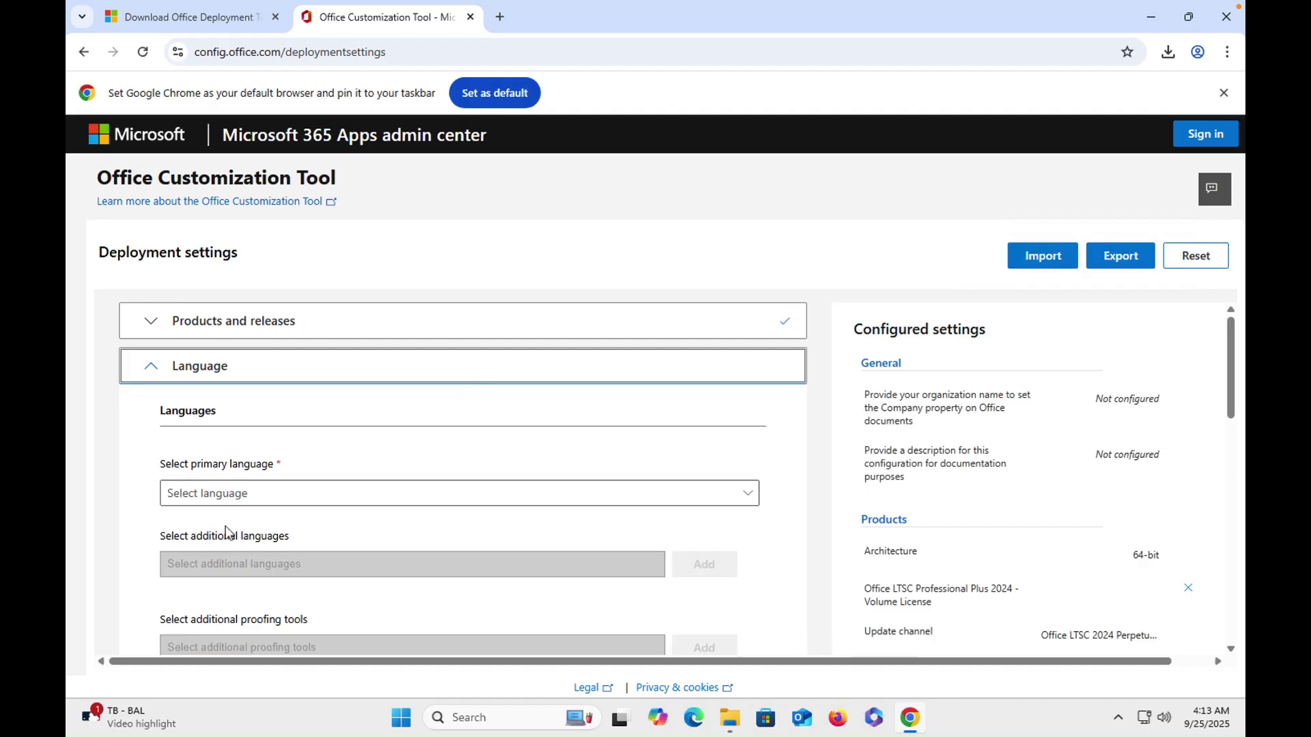
scroll(400, 519, down, 2)
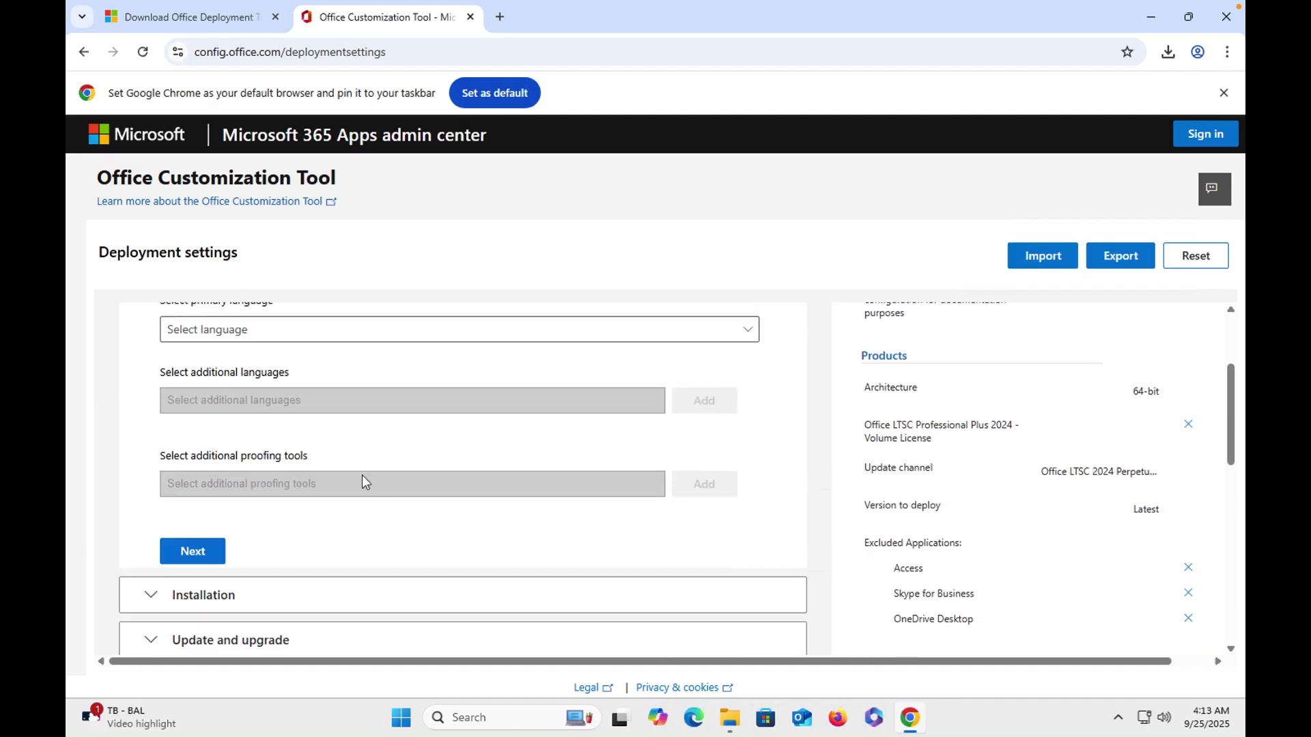
scroll(361, 476, up, 1)
click(322, 413)
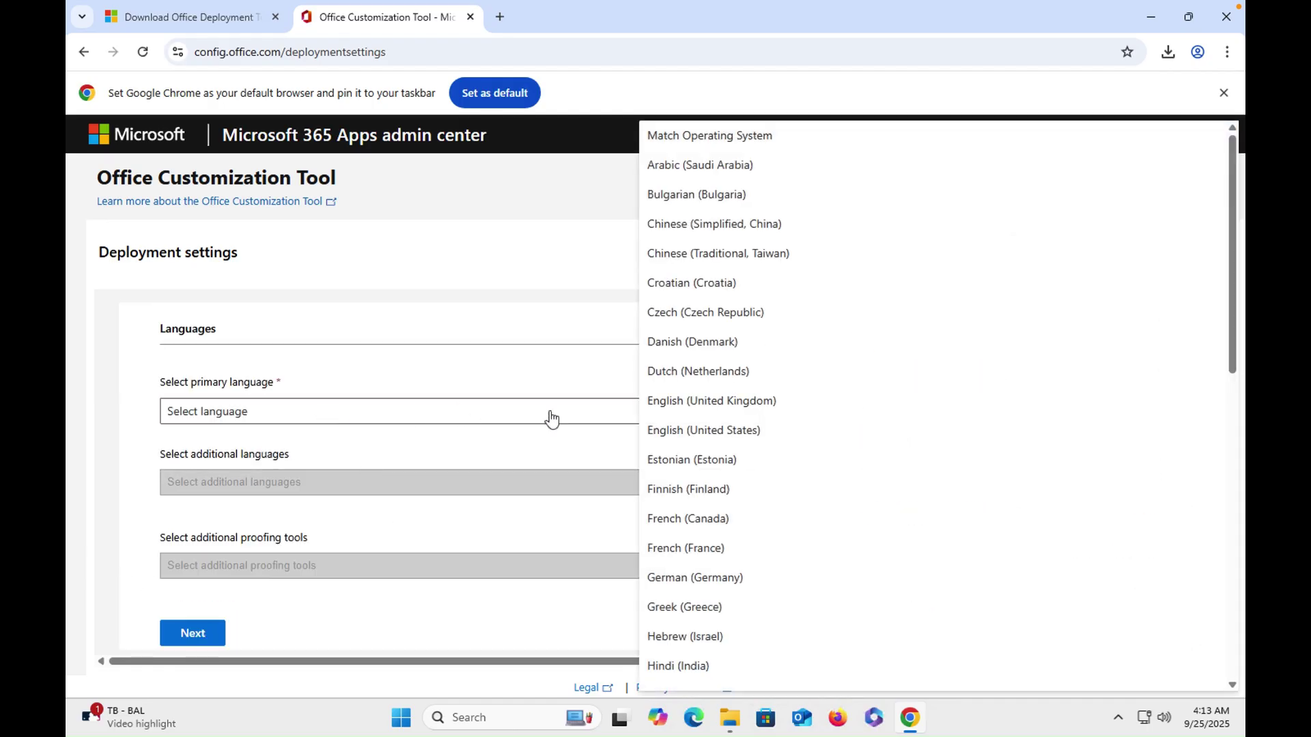
click(727, 429)
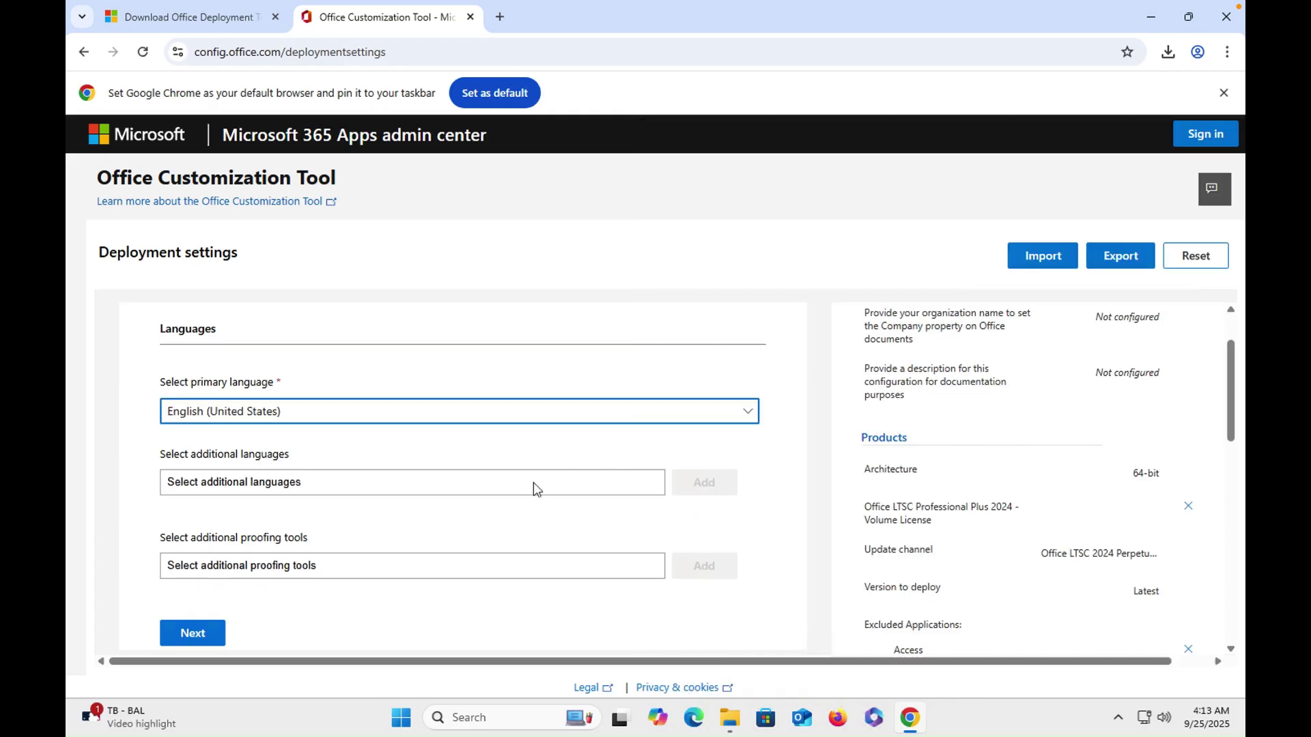
scroll(474, 516, down, 3)
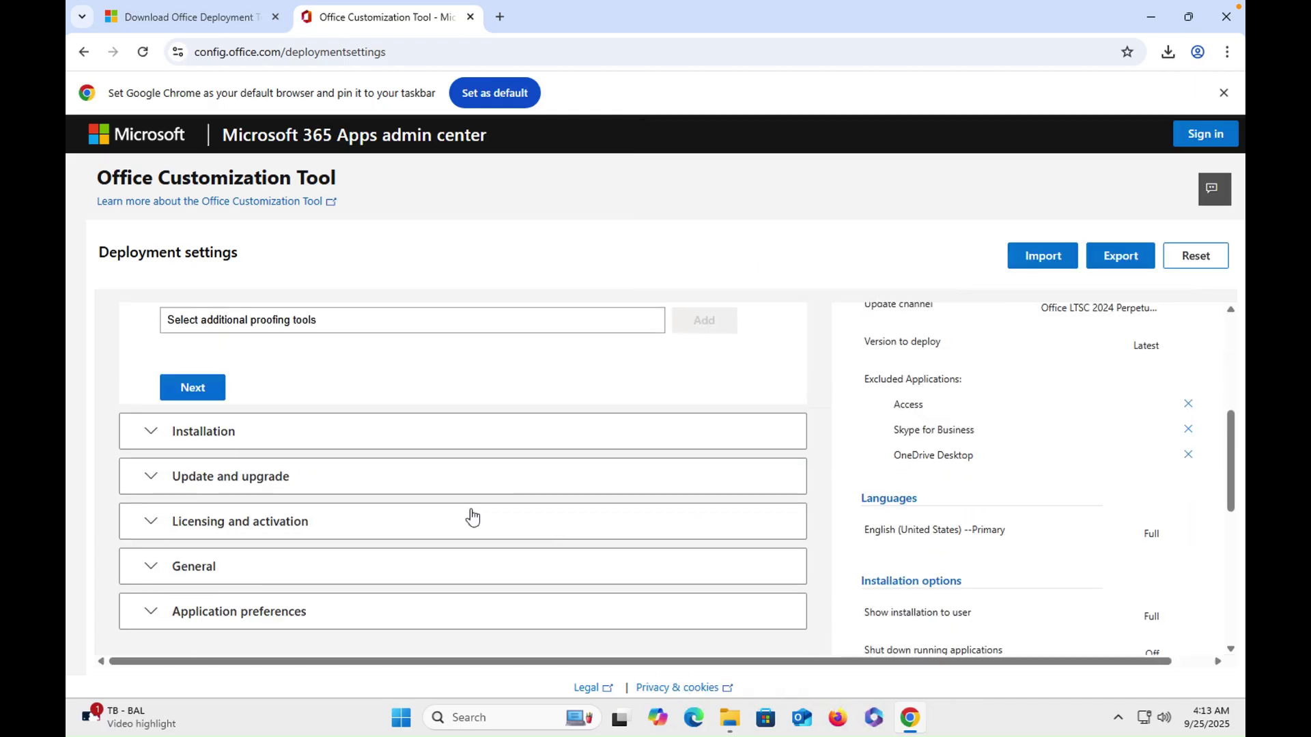
scroll(419, 468, up, 2)
scroll(399, 476, down, 2)
Keep the default installation options with CDN source and advance to Update and upgrade
click(204, 401)
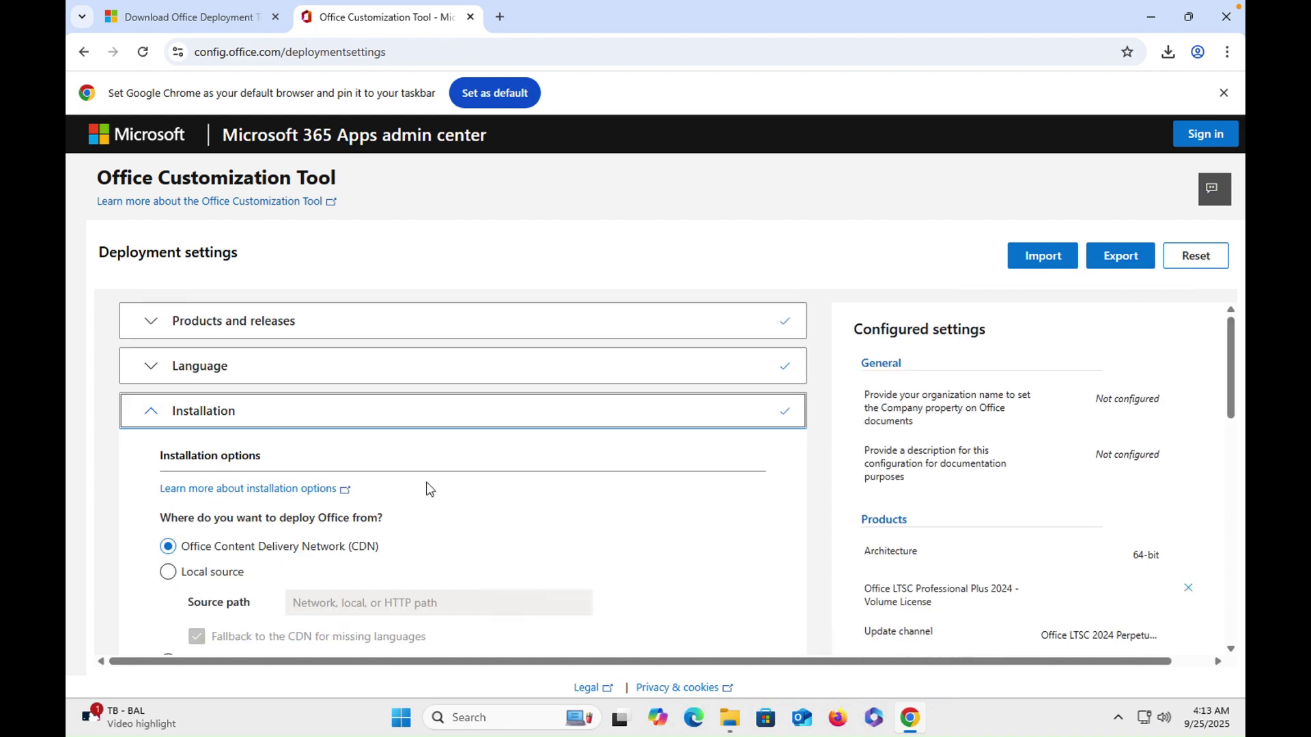
scroll(423, 486, down, 2)
scroll(442, 491, down, 3)
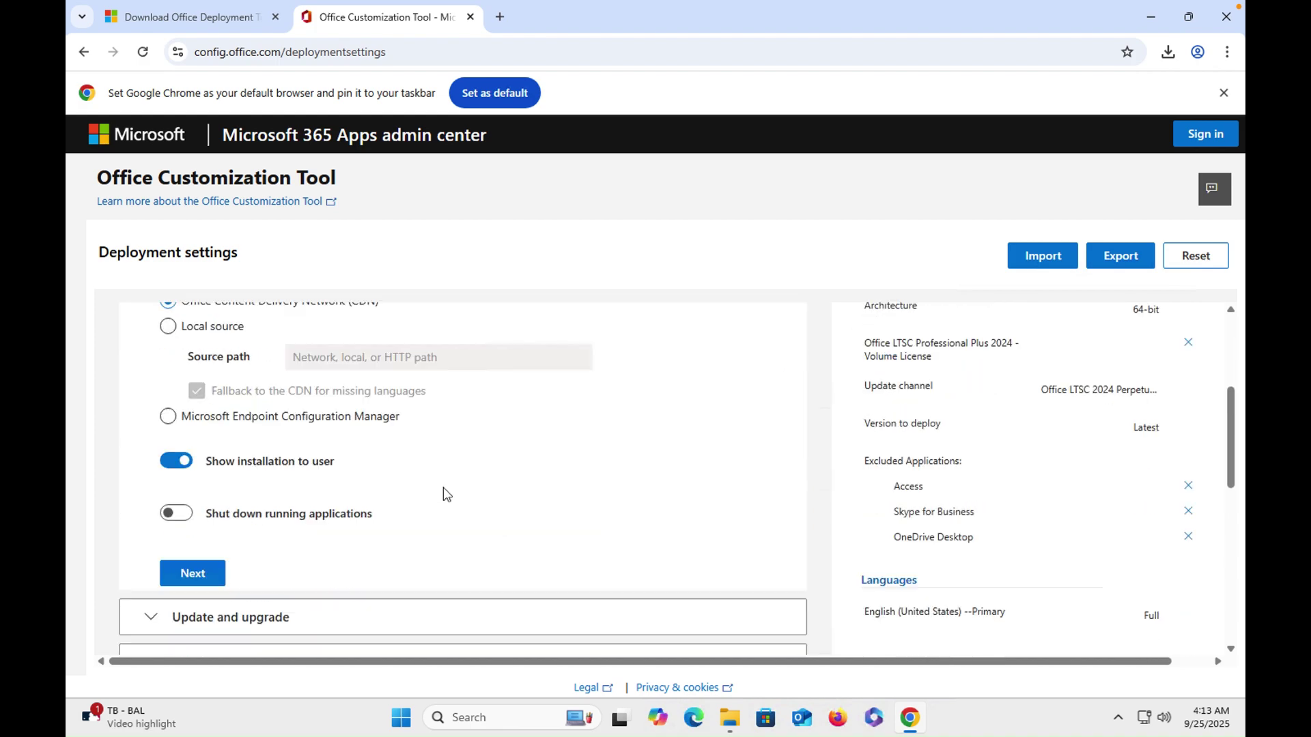
scroll(444, 494, up, 3)
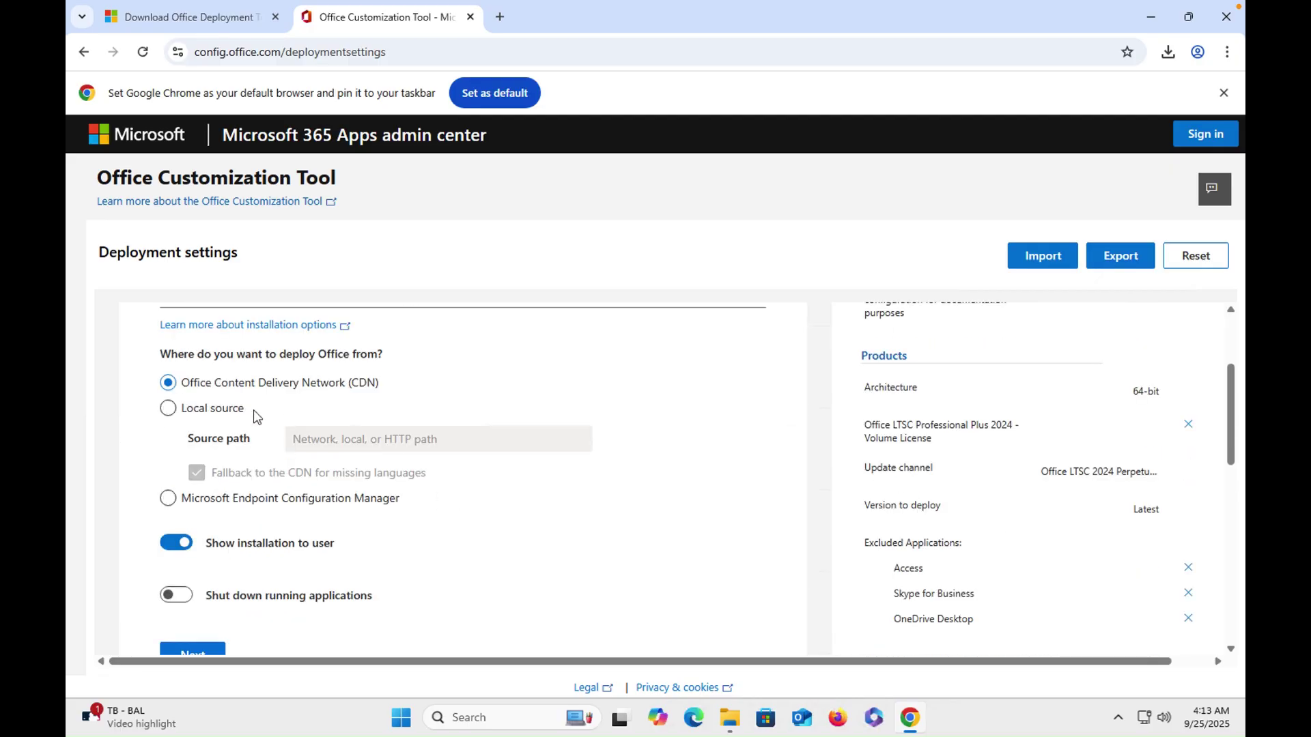
scroll(413, 551, down, 2)
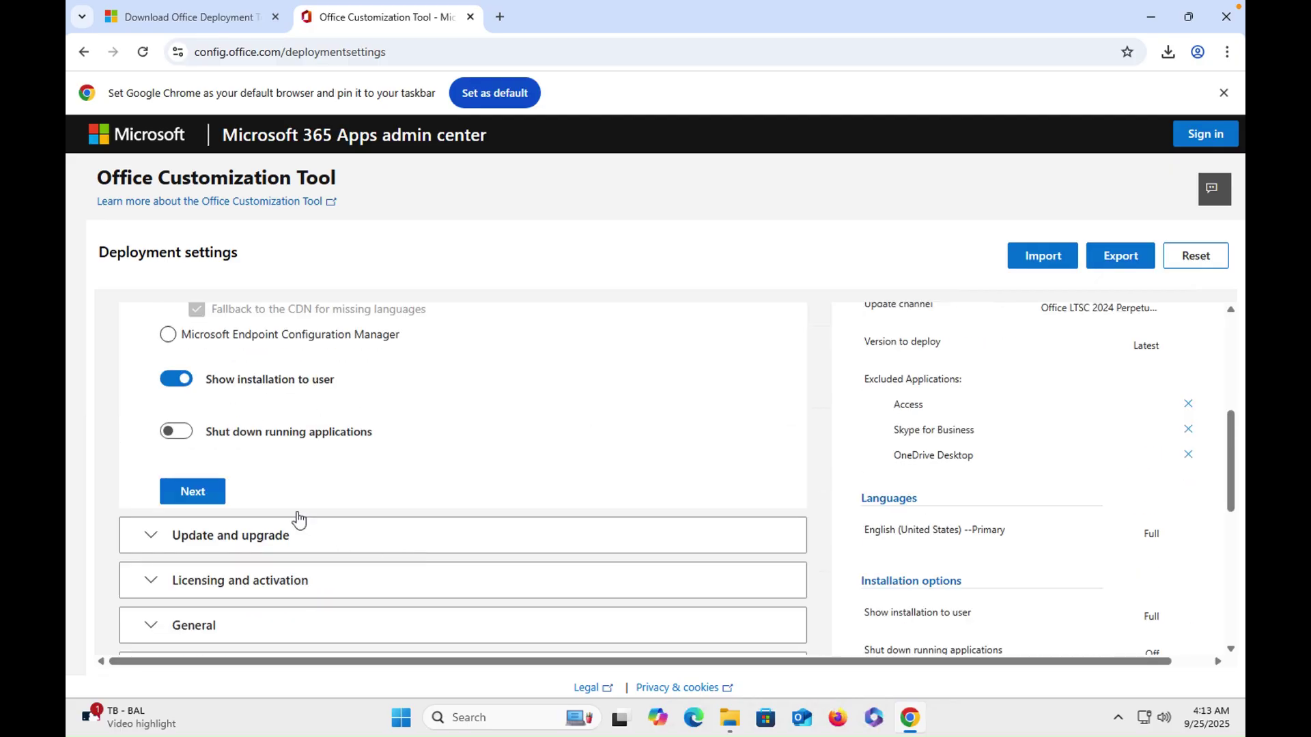
click(210, 497)
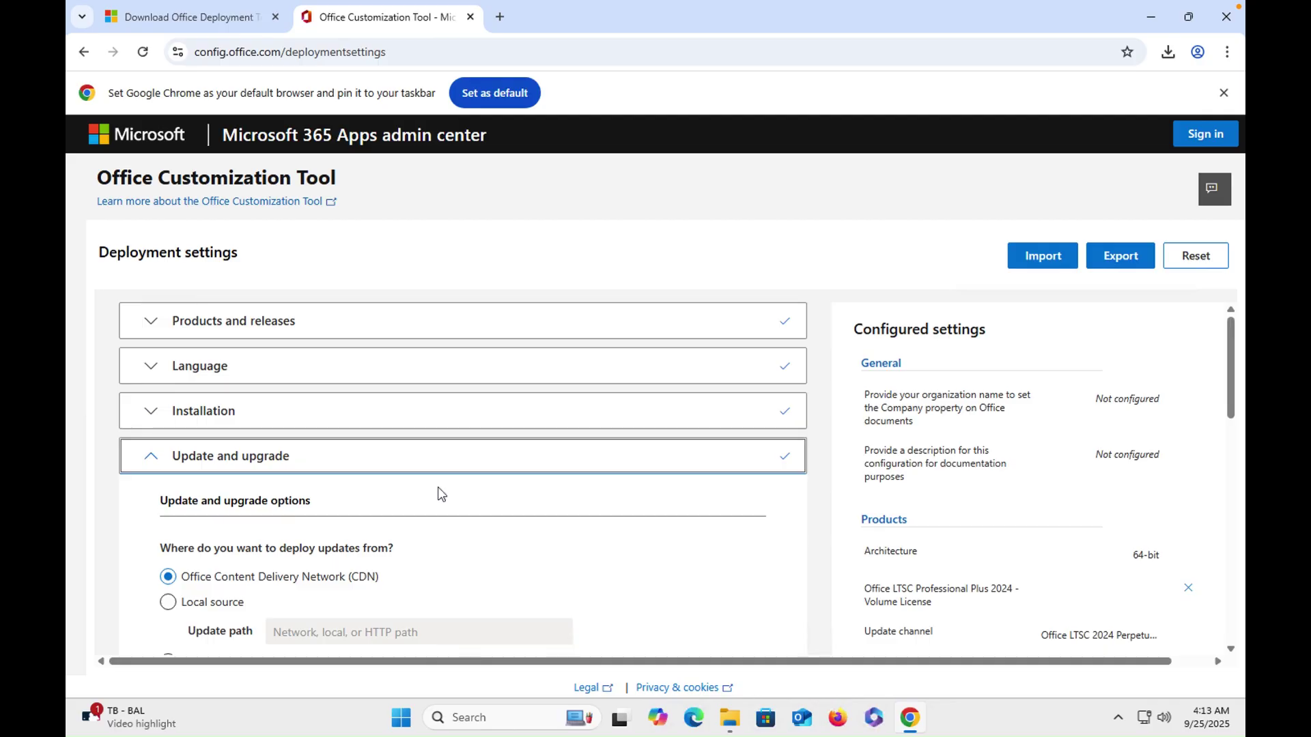
Switch off 'Uninstall any MSI versions of Office' and continue to Licensing and activation
scroll(437, 486, down, 3)
scroll(441, 493, down, 2)
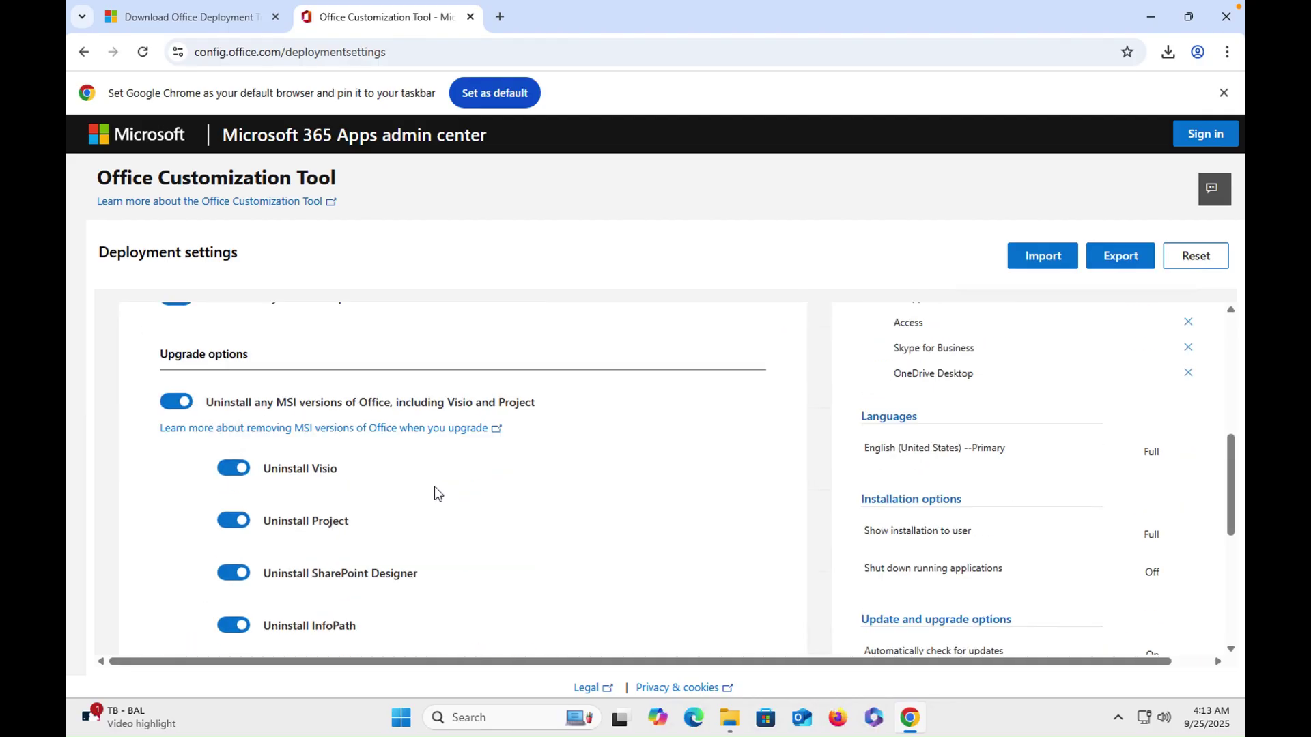
click(179, 406)
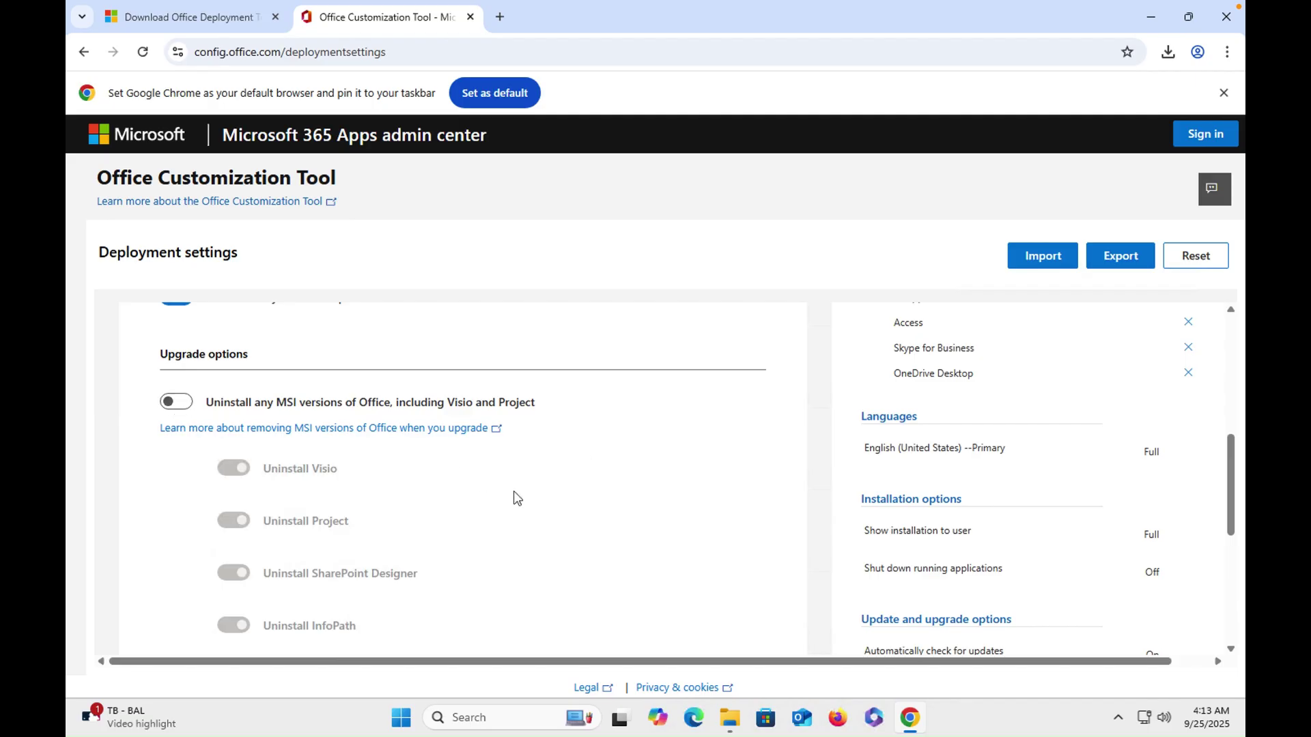
scroll(529, 499, up, 2)
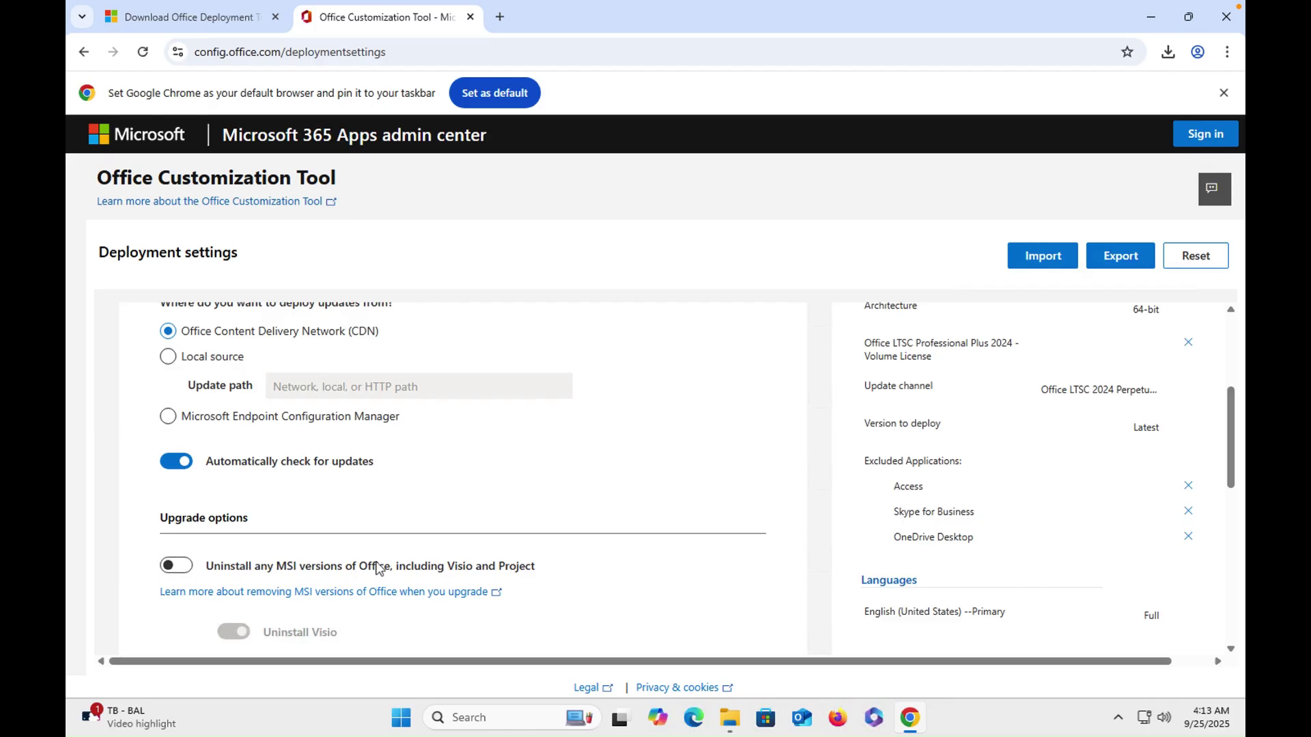
scroll(377, 567, down, 3)
scroll(378, 567, down, 2)
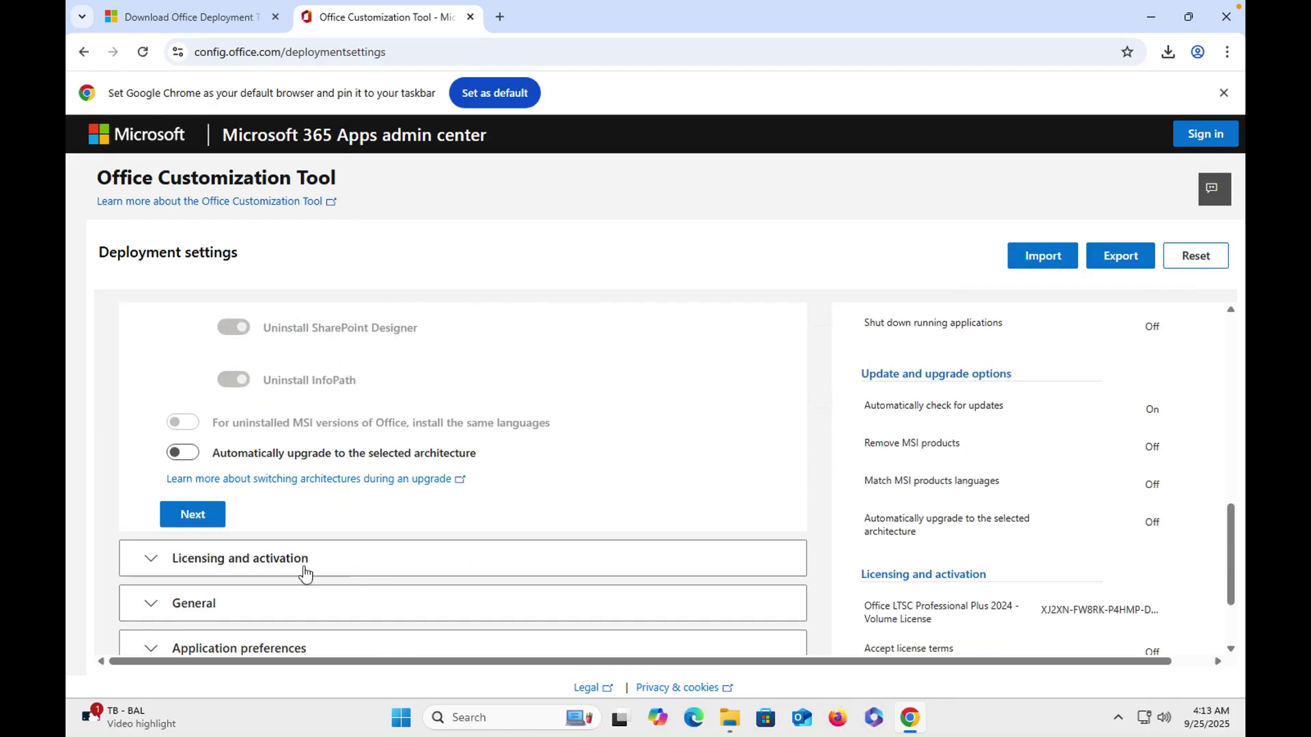
click(196, 516)
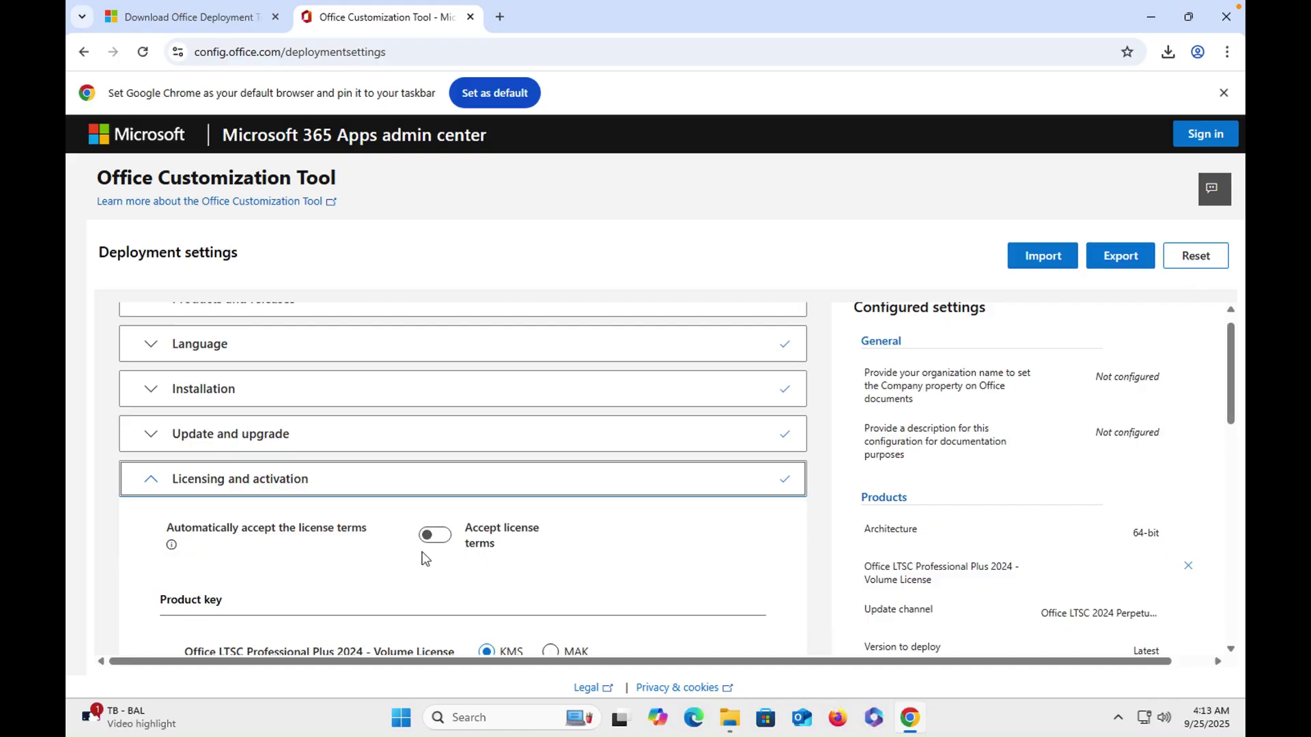
Keep user-based activation under Licensing and activation and move on to the General settings
scroll(423, 558, down, 3)
scroll(422, 559, down, 2)
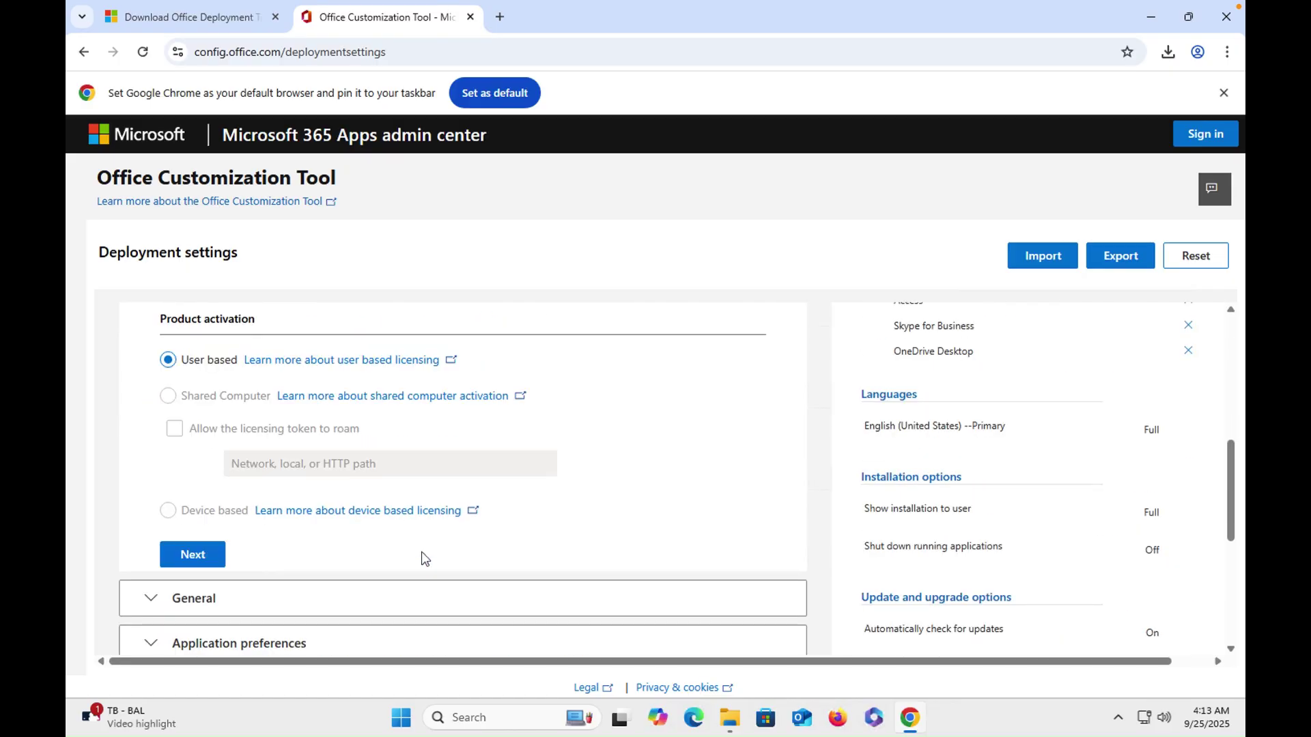
click(209, 557)
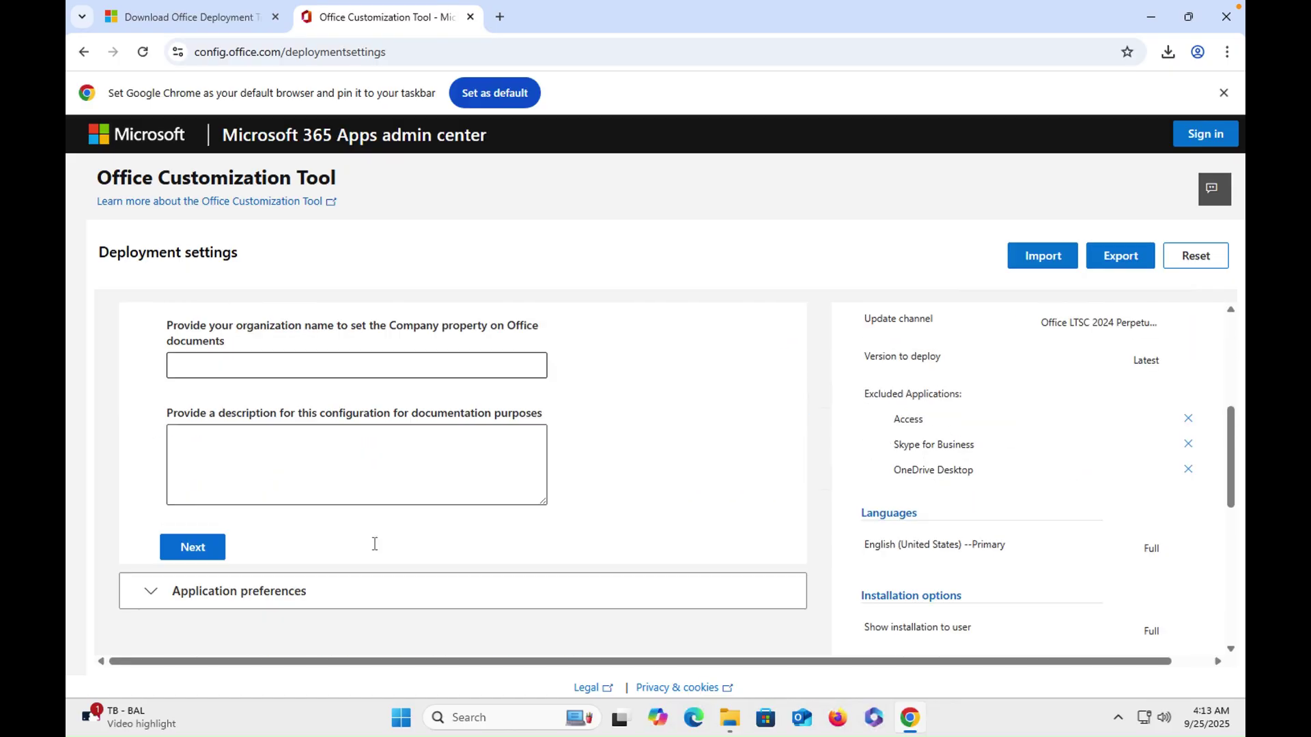
scroll(307, 567, down, 4)
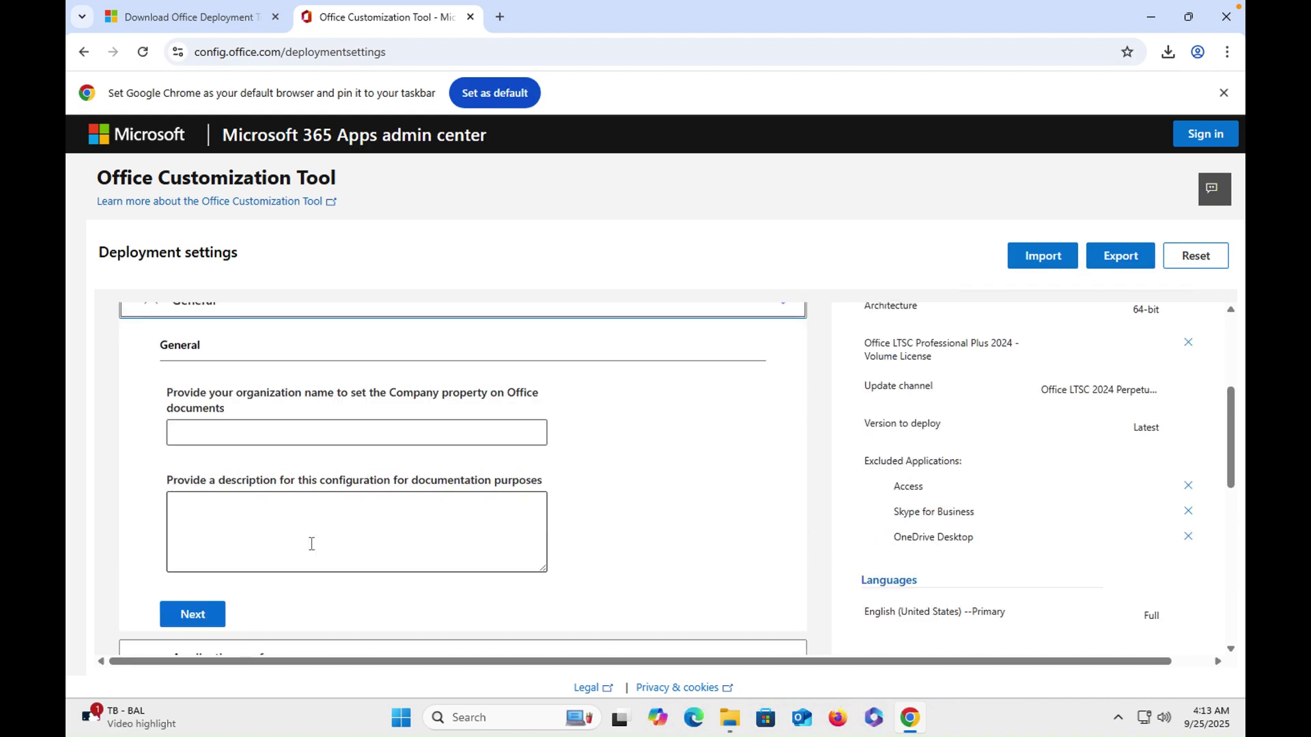
Leave the General fields blank, review Application preferences without changes, and finish the wizard
click(208, 456)
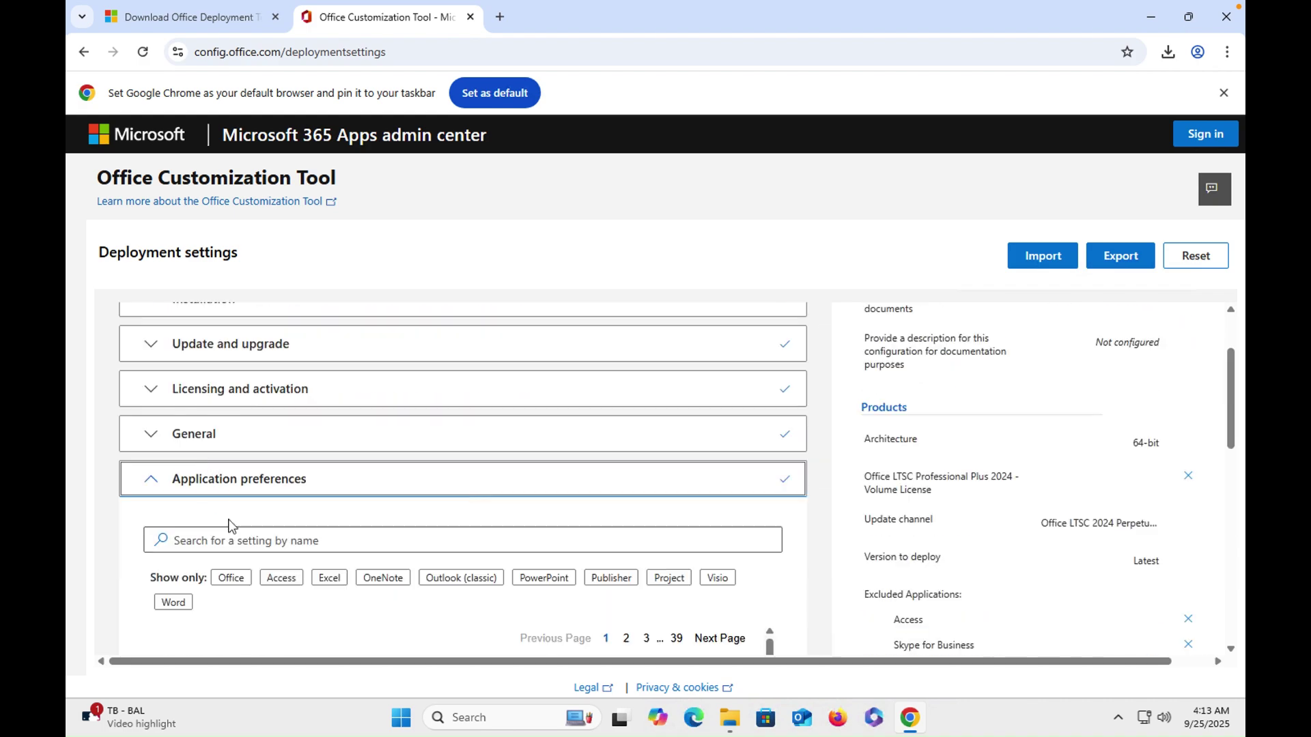
scroll(262, 586, down, 3)
scroll(263, 586, down, 15)
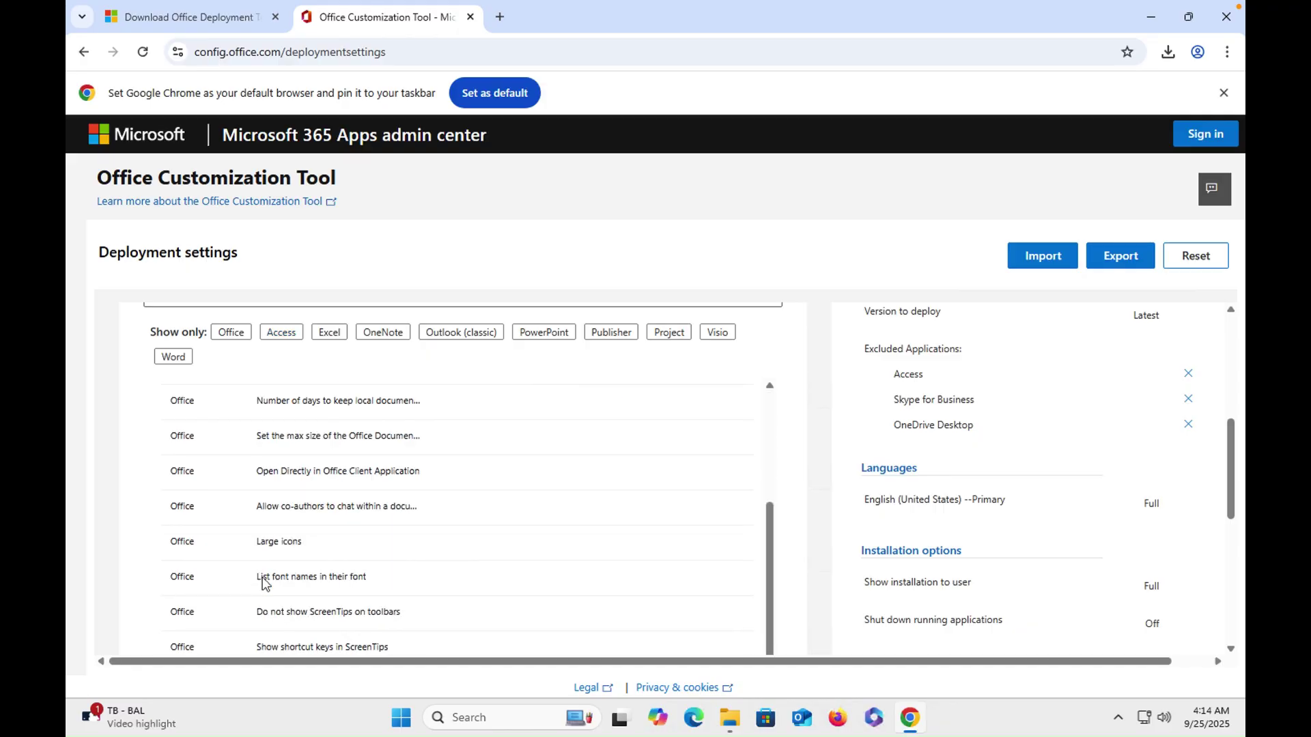
scroll(265, 584, down, 1)
scroll(416, 562, up, 18)
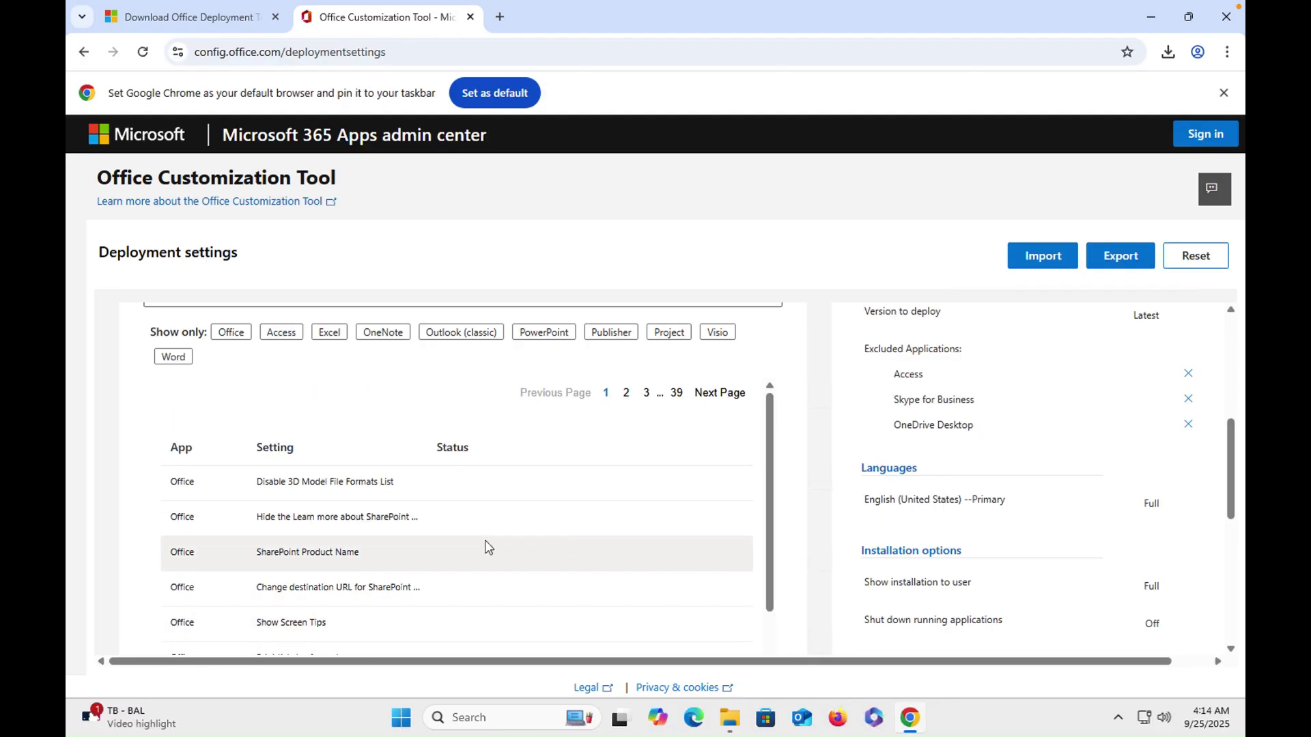
scroll(485, 544, up, 2)
scroll(486, 544, down, 10)
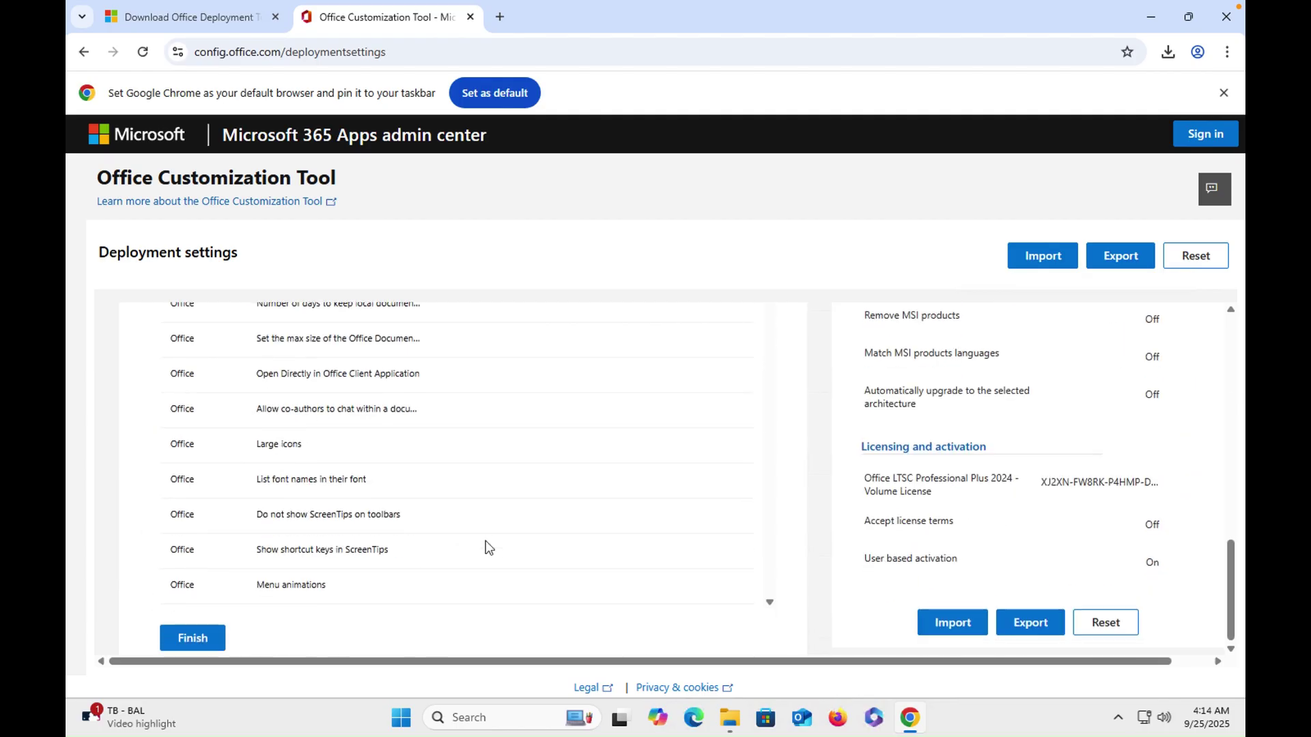
click(193, 637)
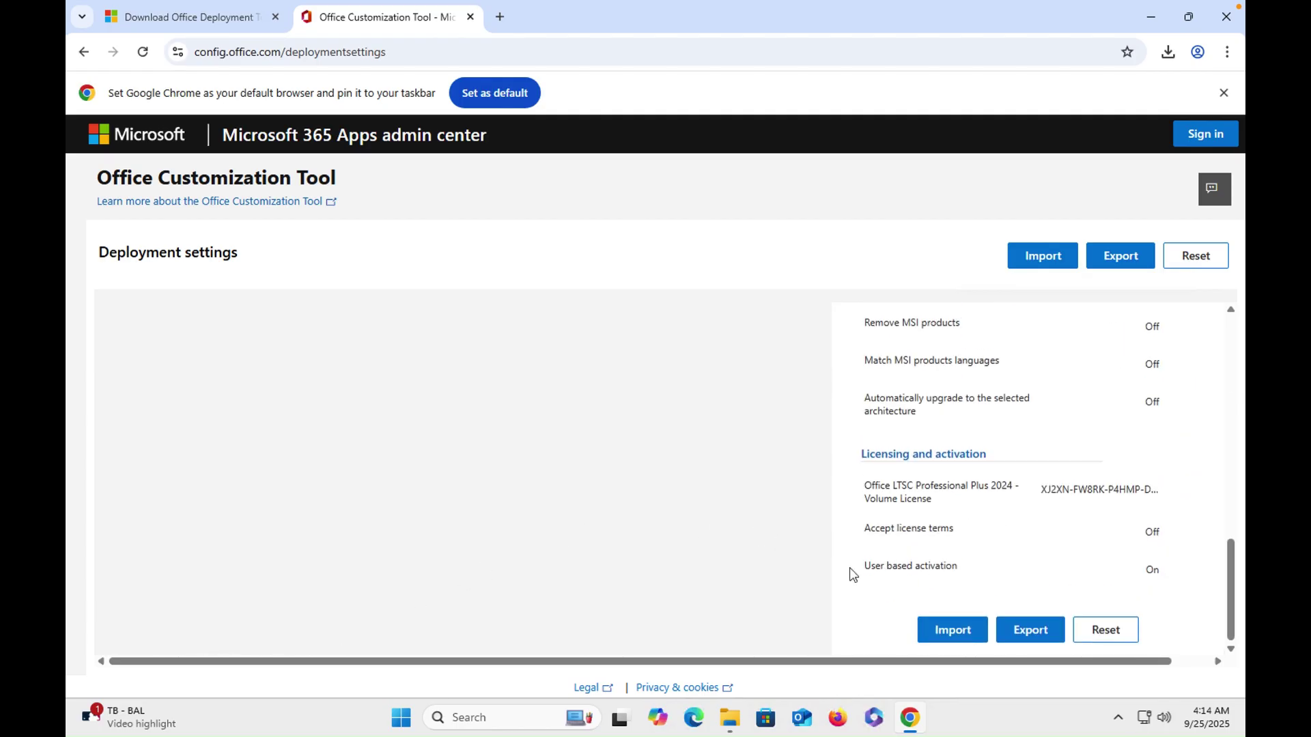
Export the settings as 'Configuration' with Office Open XML default formats and license terms accepted
click(1043, 642)
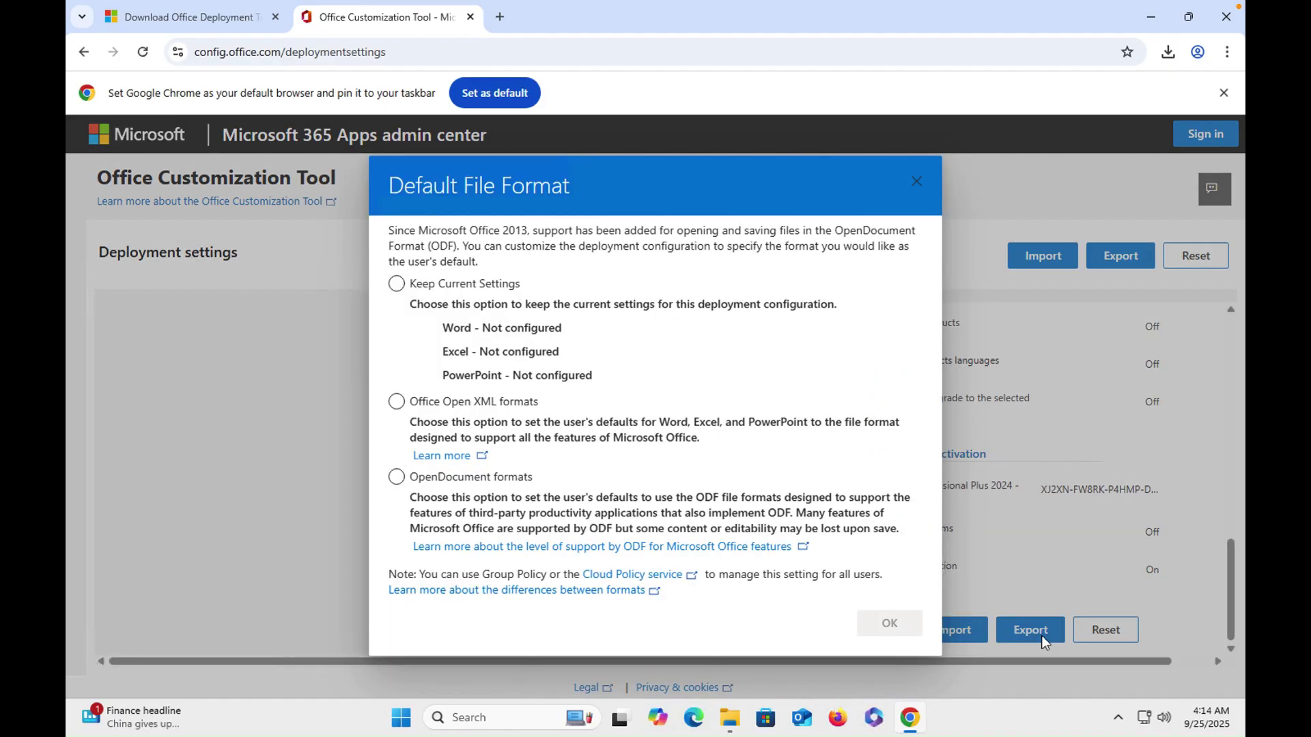
click(398, 407)
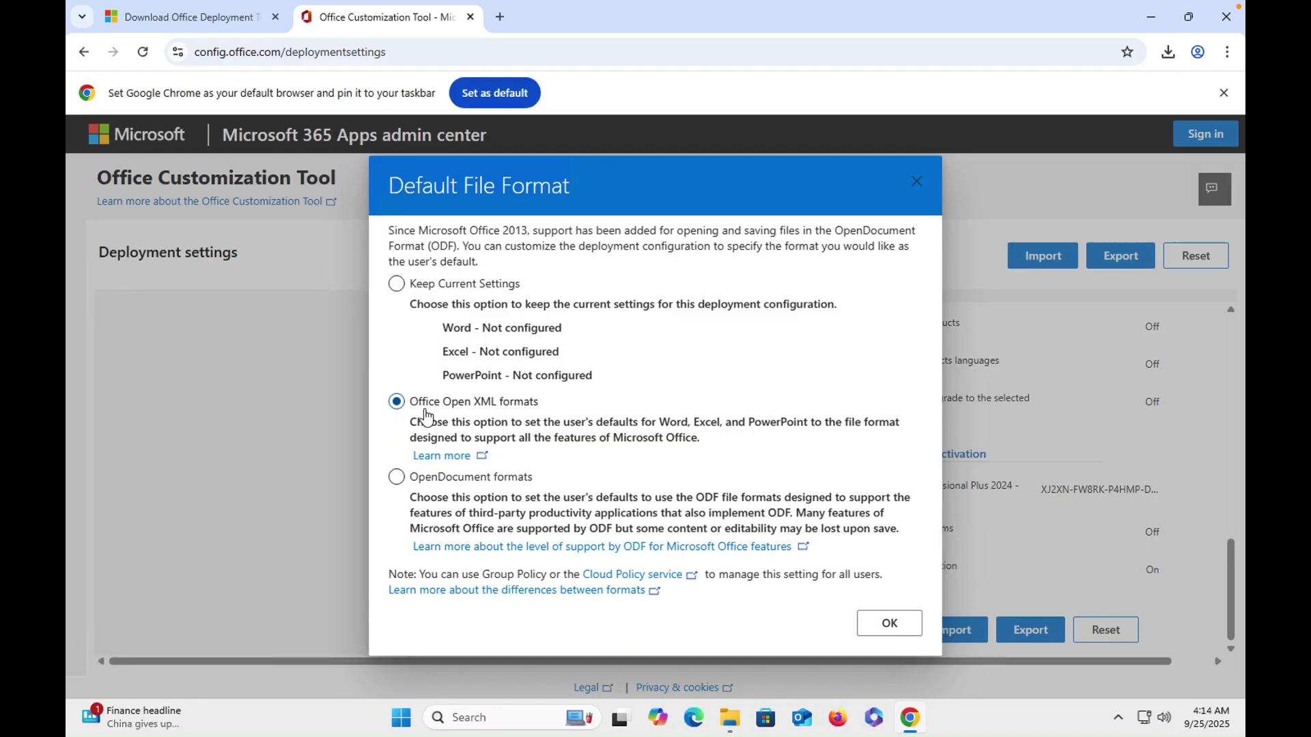
click(908, 635)
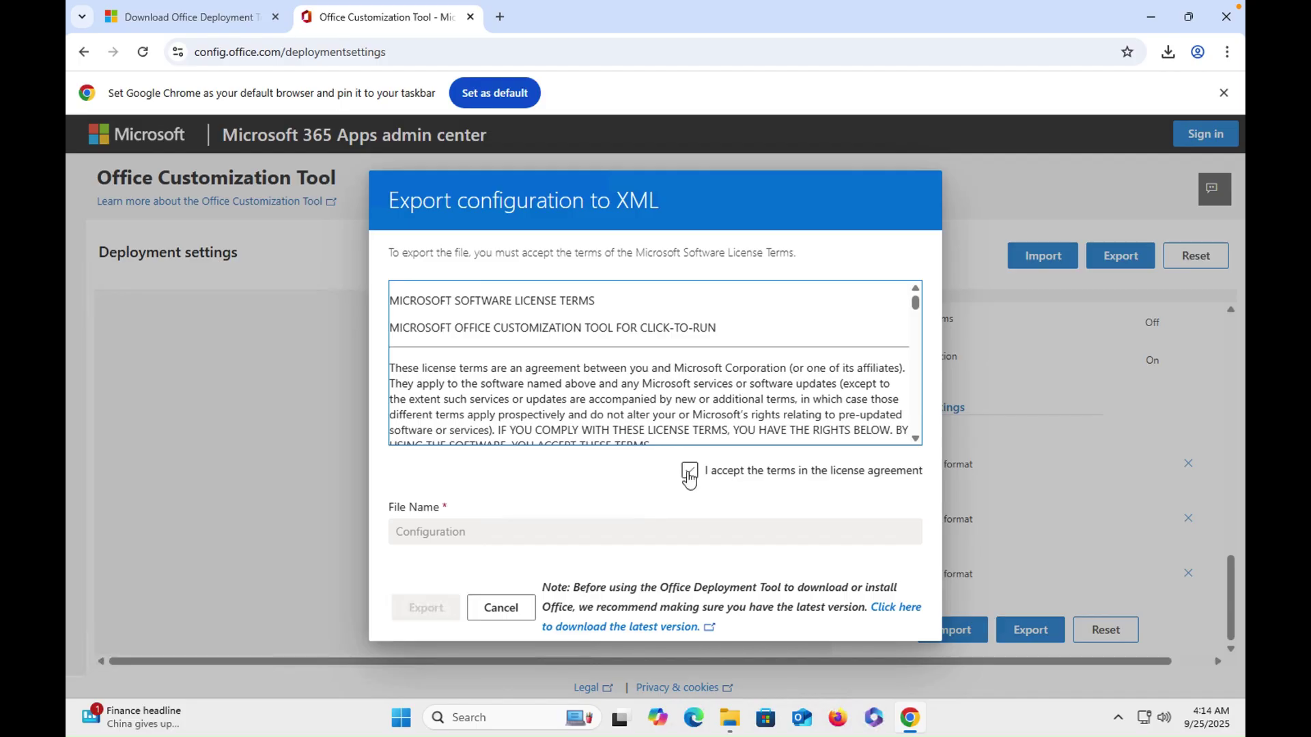
click(689, 471)
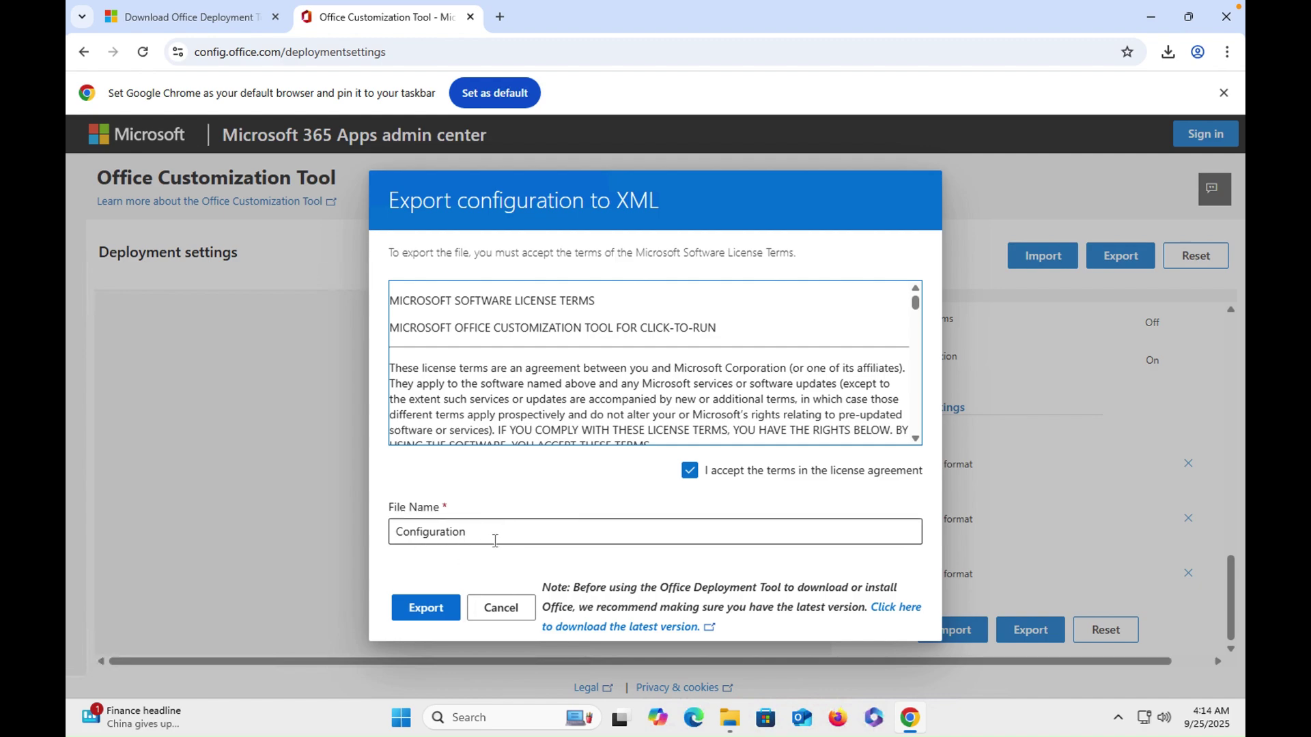
click(426, 608)
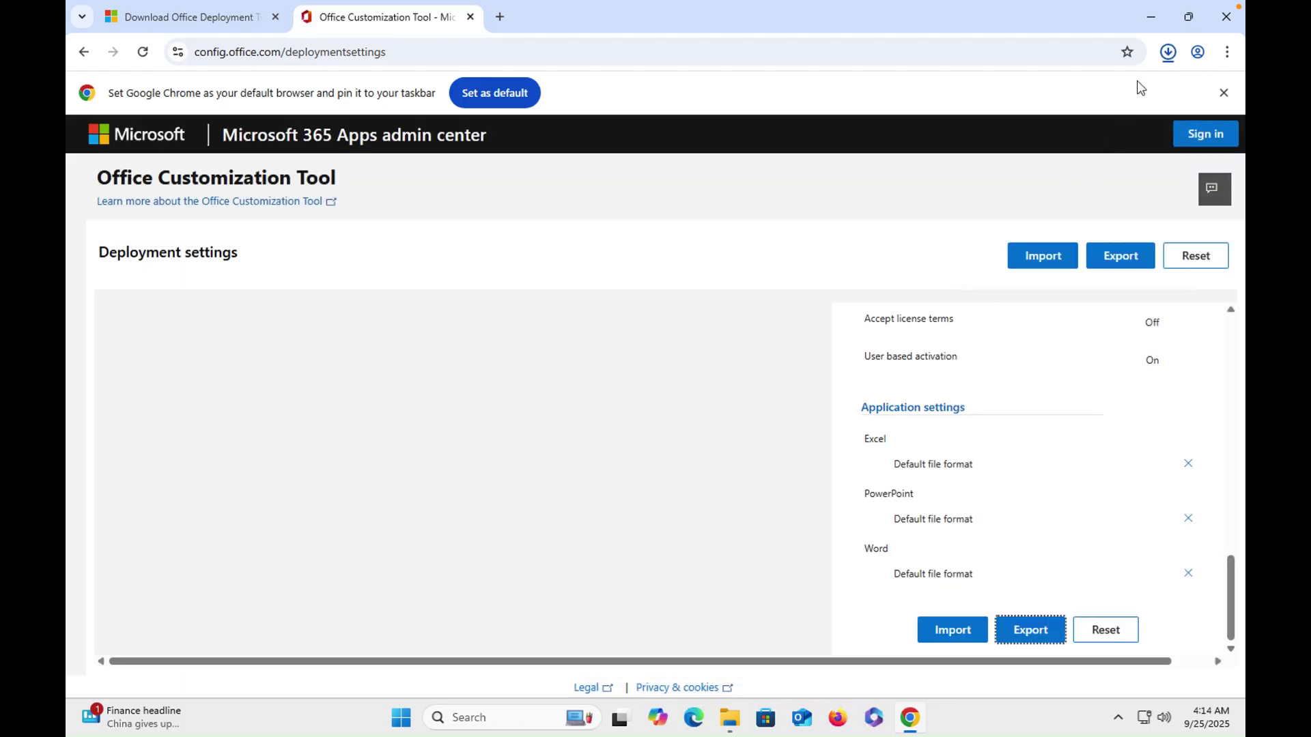
Move the exported Configuration file from Downloads into the C:\office folder
click(1130, 97)
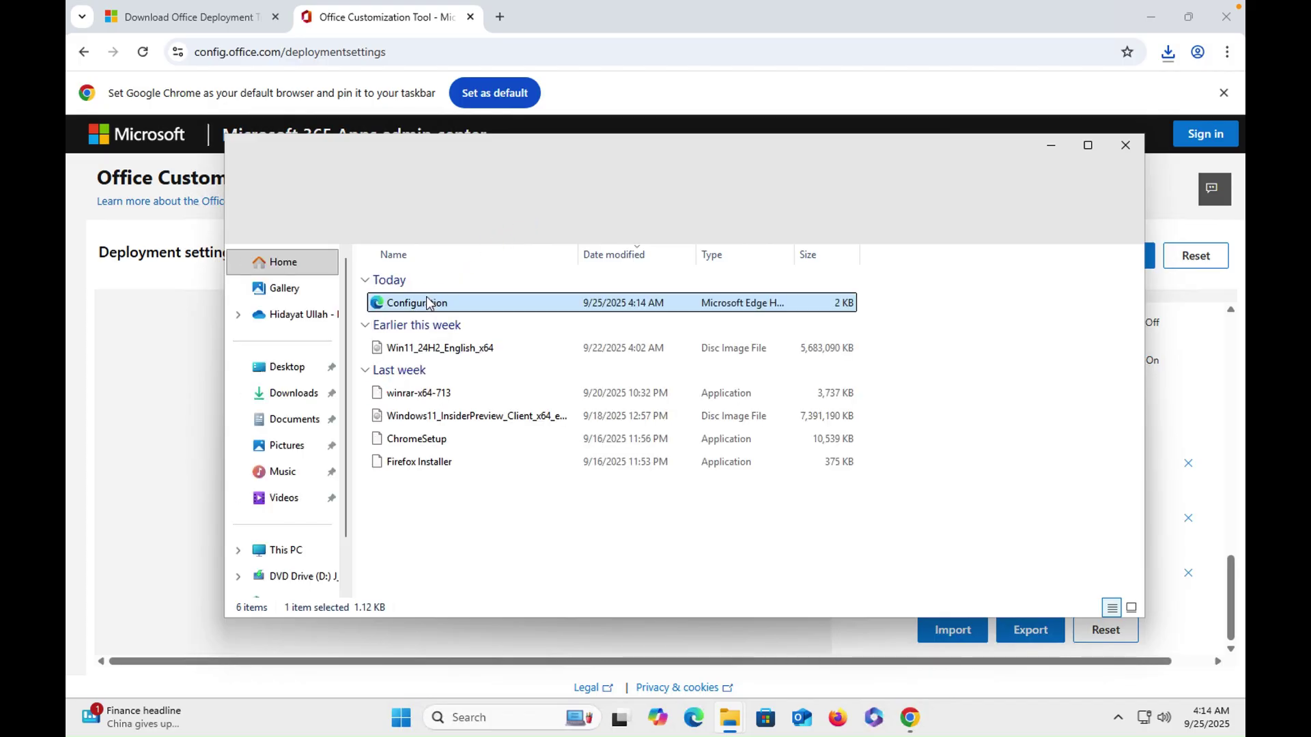
right_click(423, 307)
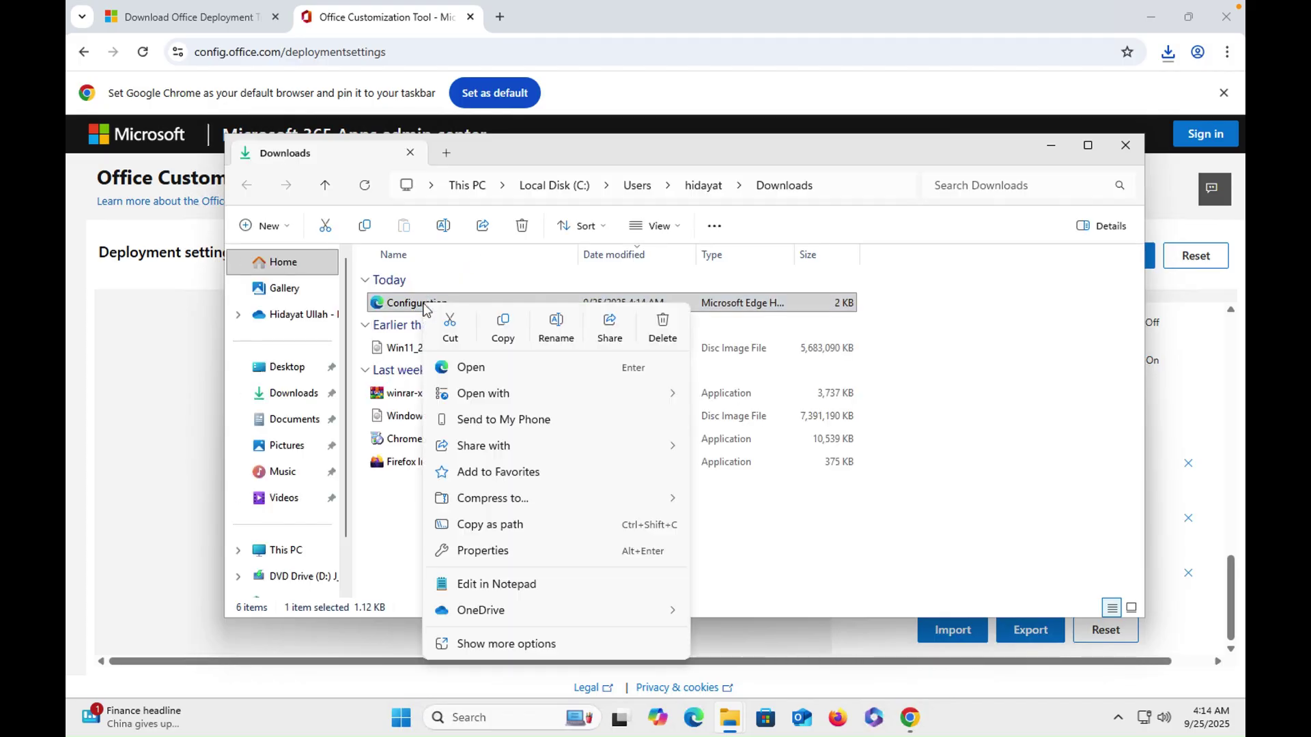
click(448, 331)
scroll(300, 512, down, 1)
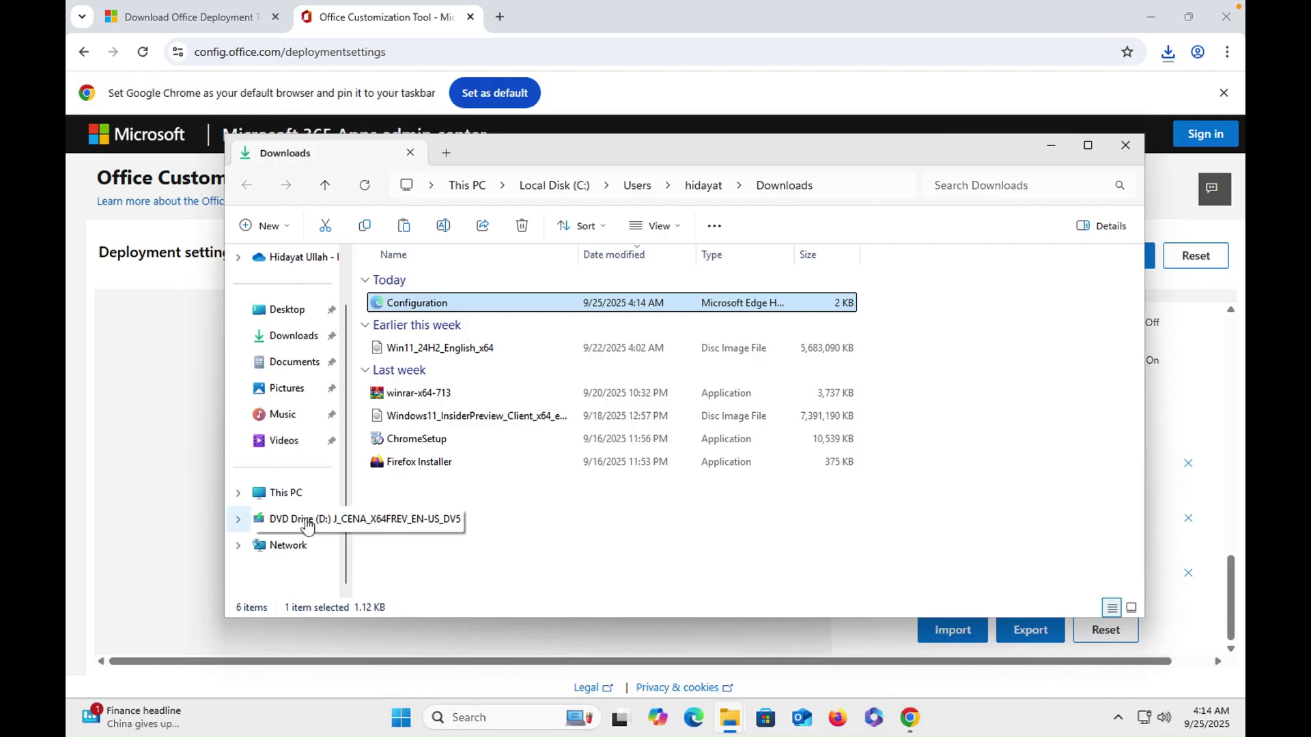
click(286, 493)
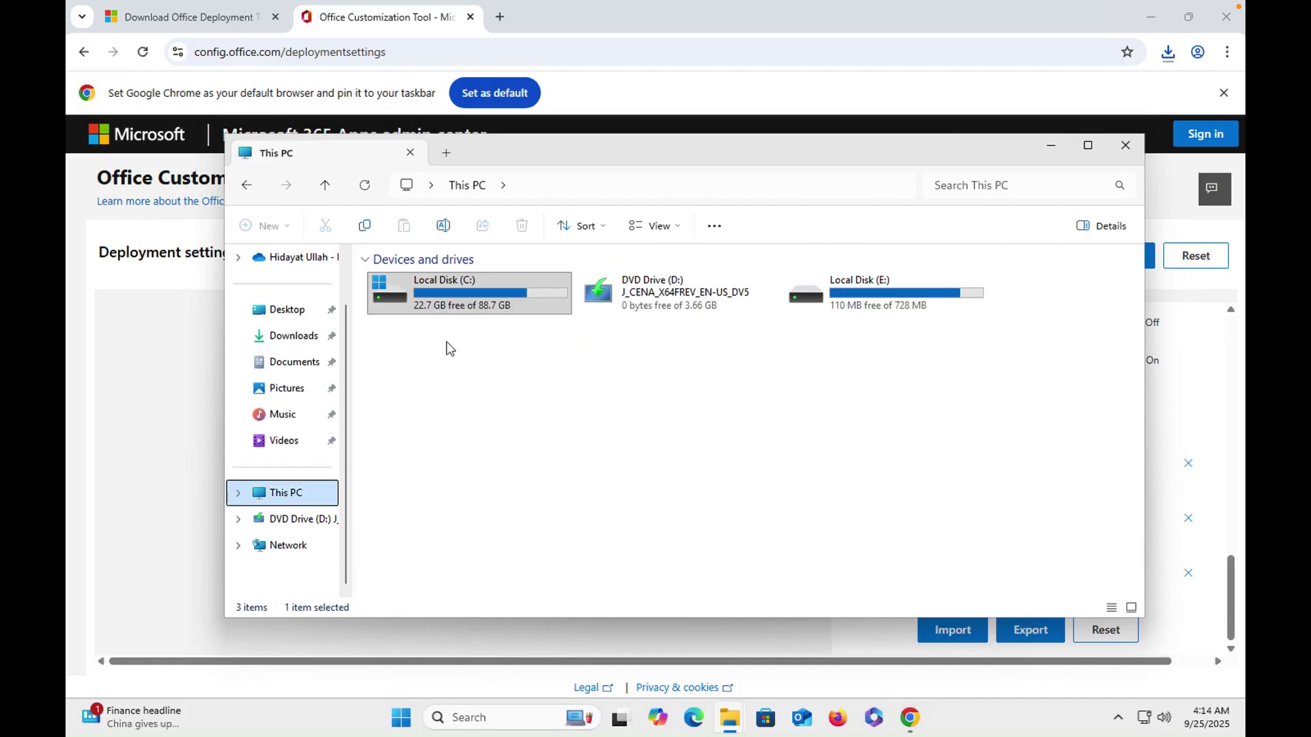
click(459, 313)
double_click(458, 312)
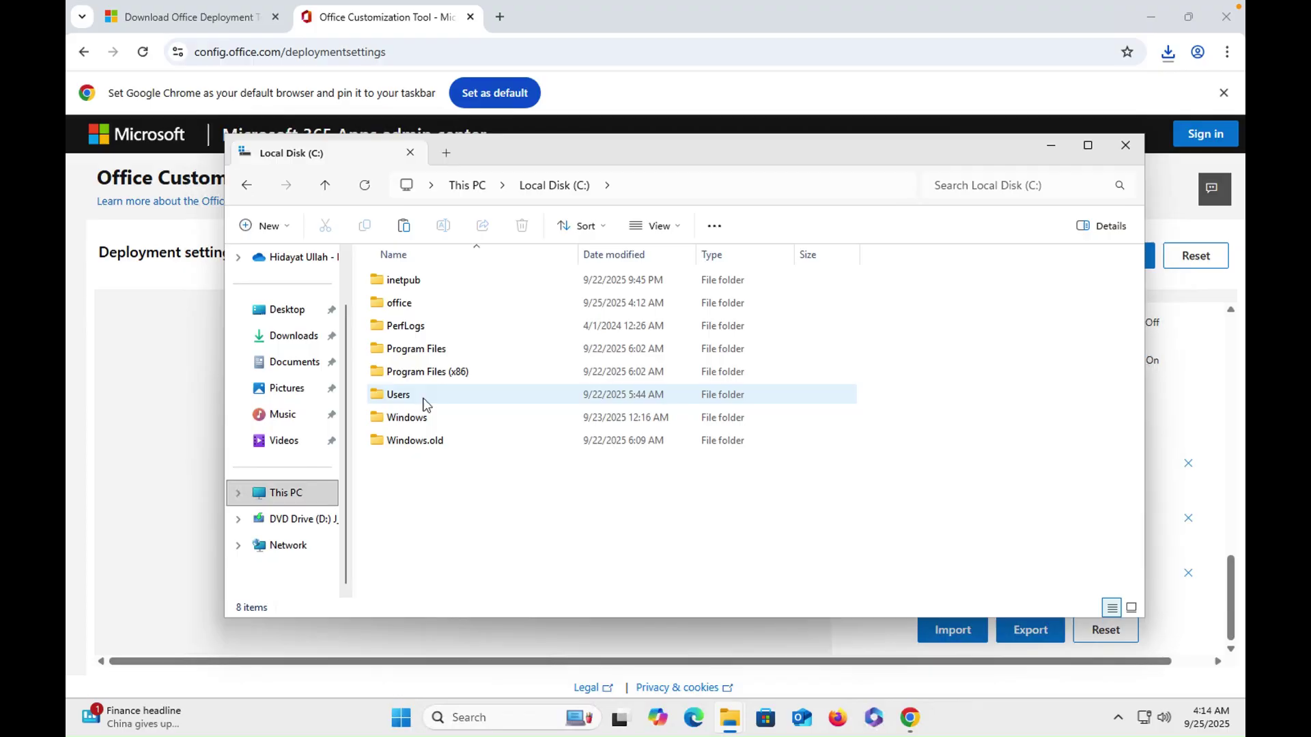
double_click(429, 305)
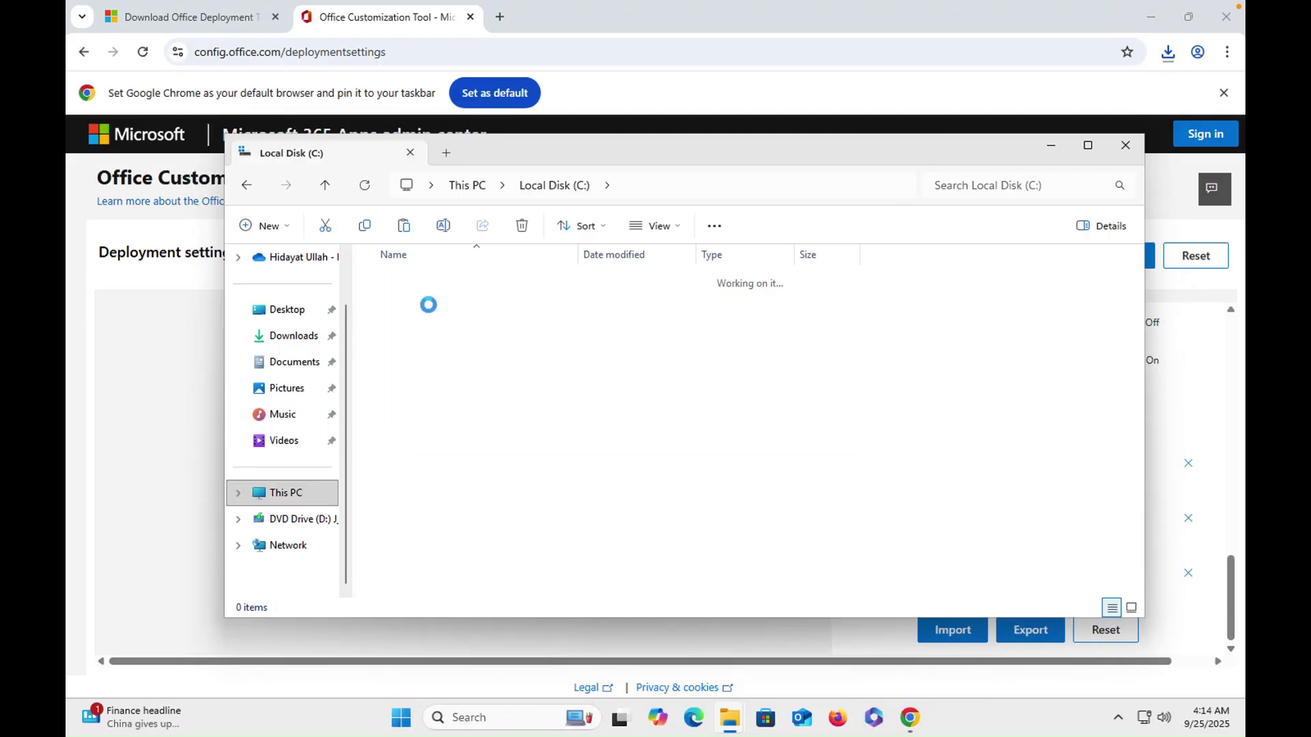
right_click(456, 355)
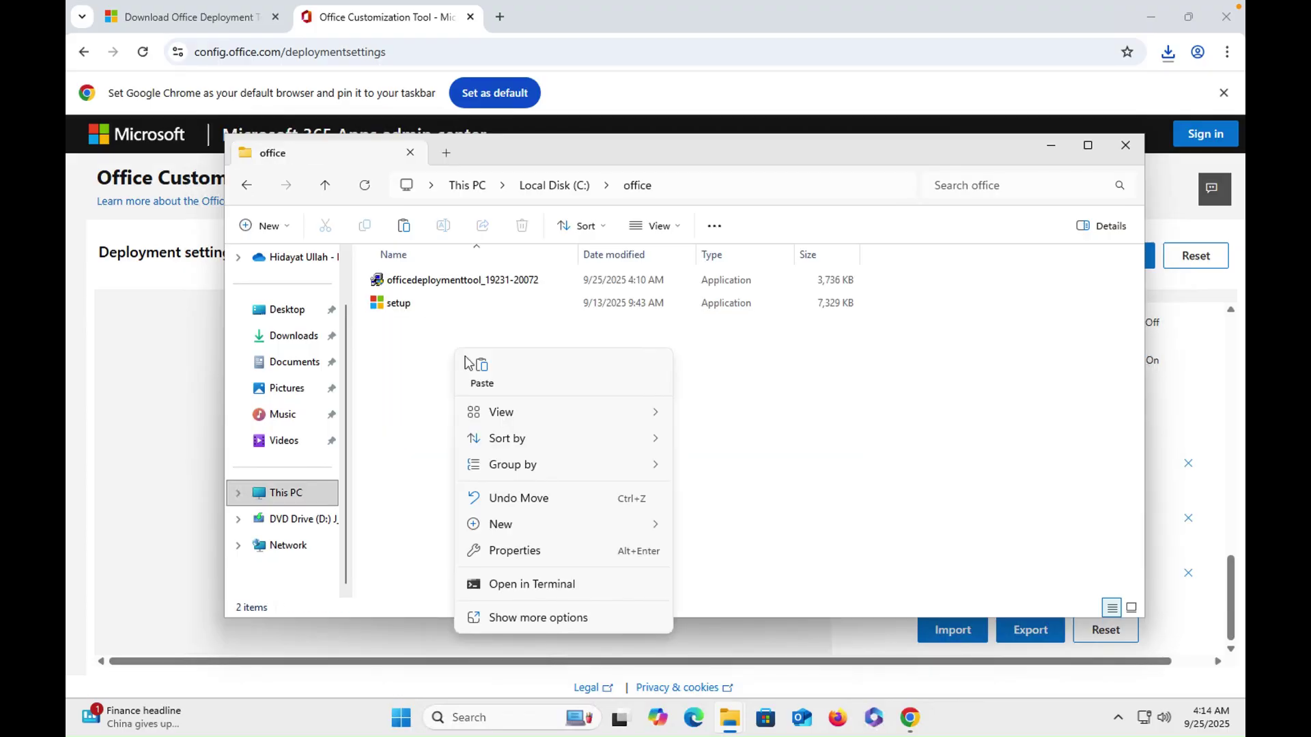
click(477, 368)
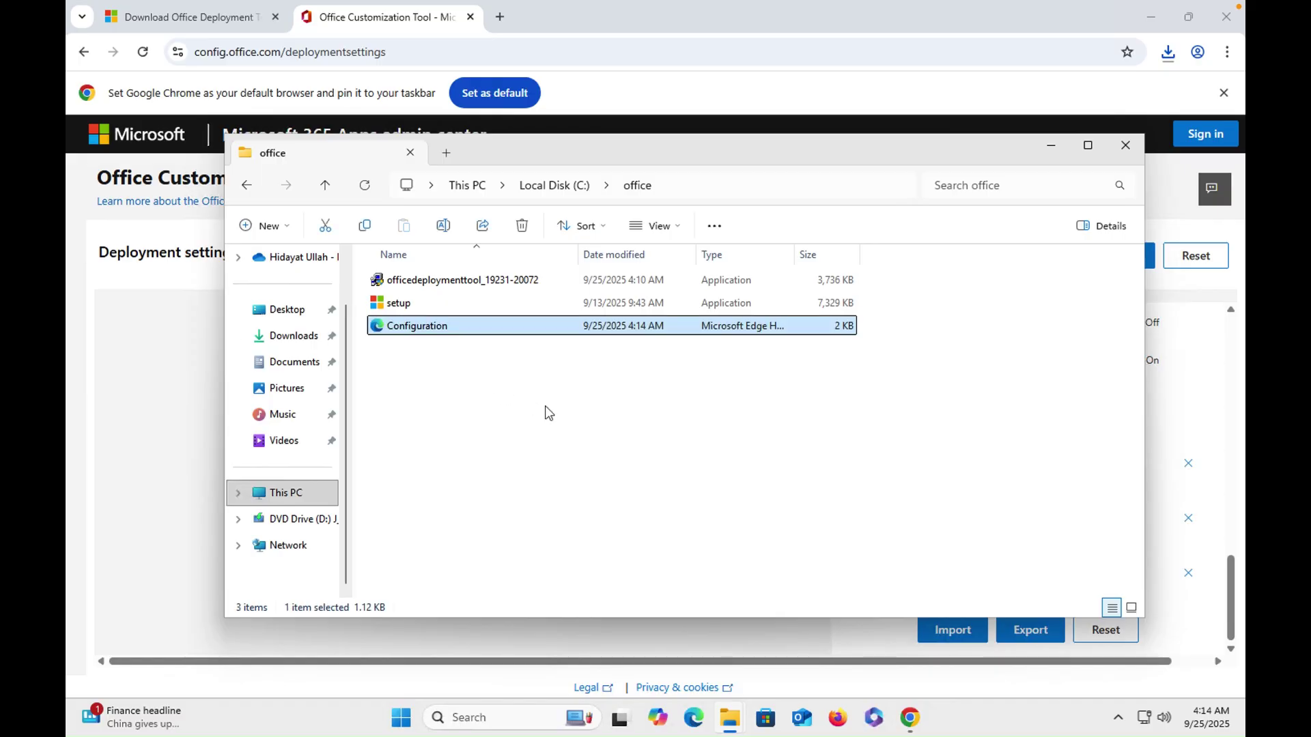
click(747, 436)
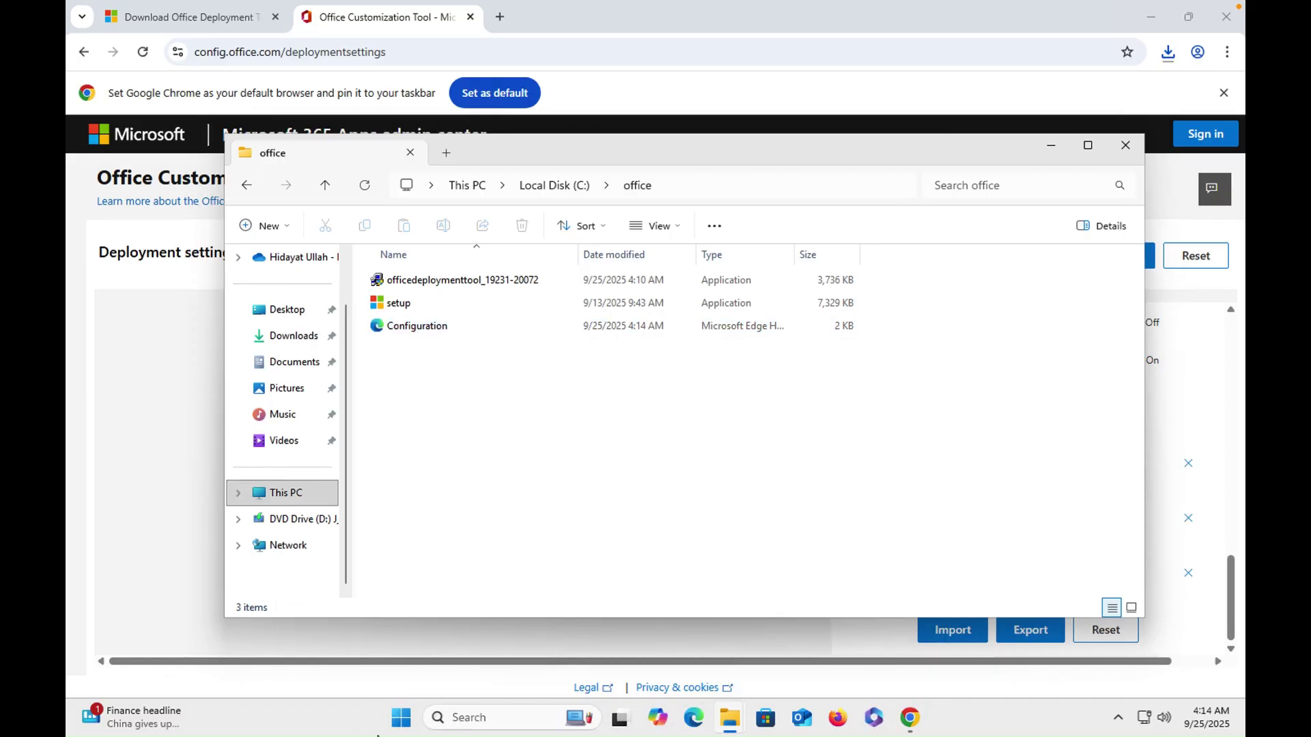
Launch Command Prompt as administrator and position its window
click(396, 724)
text(cmd)
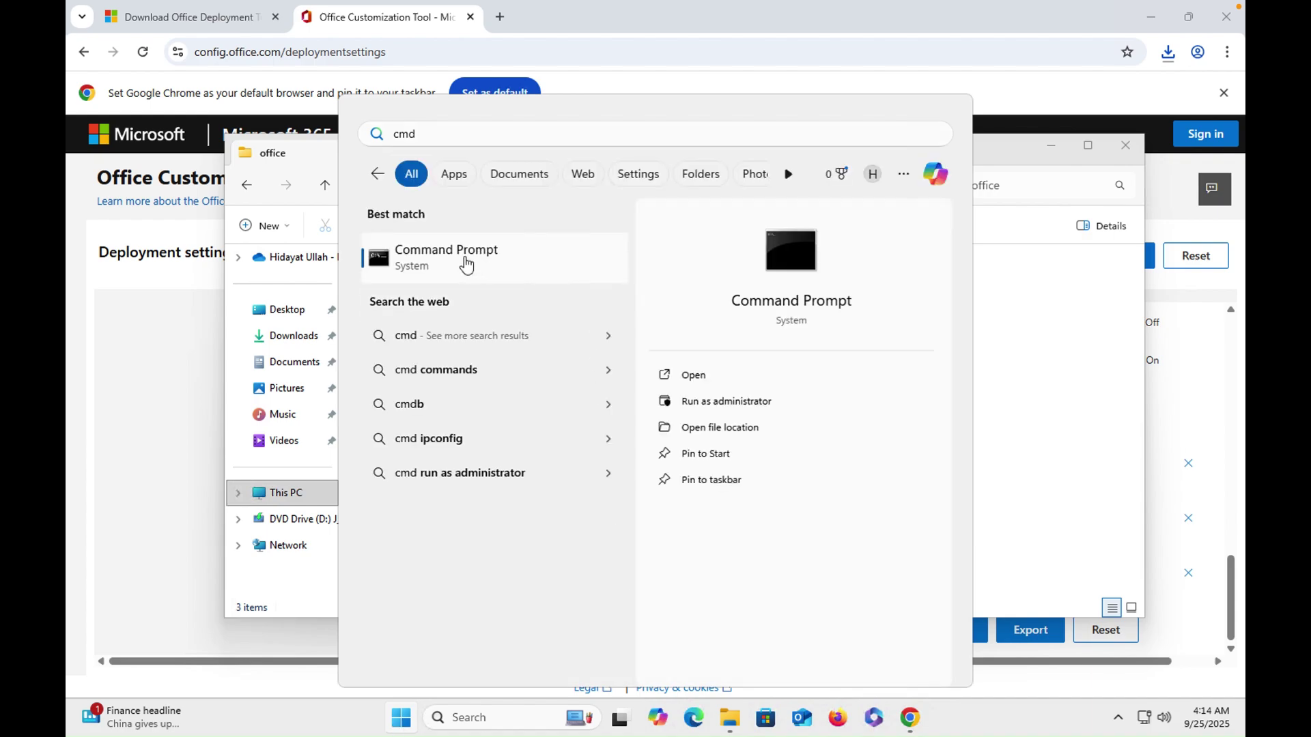
right_click(477, 262)
click(486, 276)
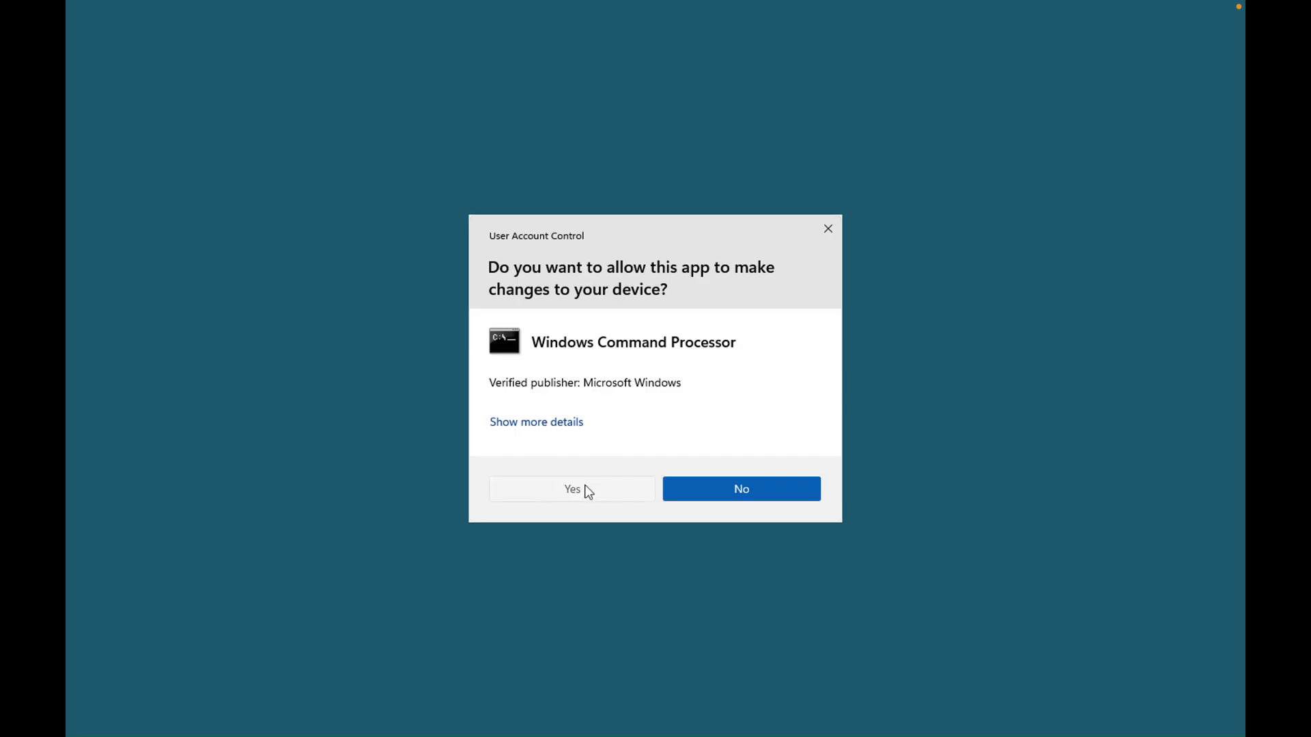
click(587, 491)
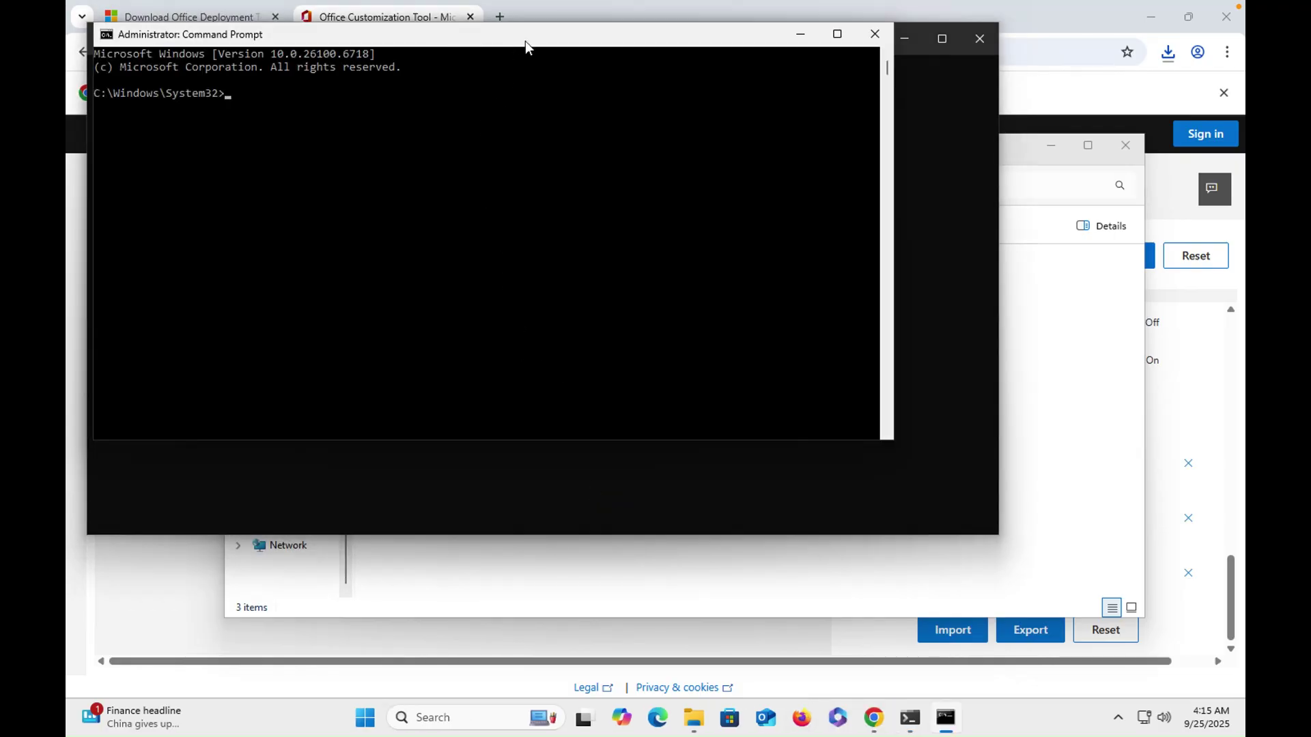
drag(526, 40, 603, 70)
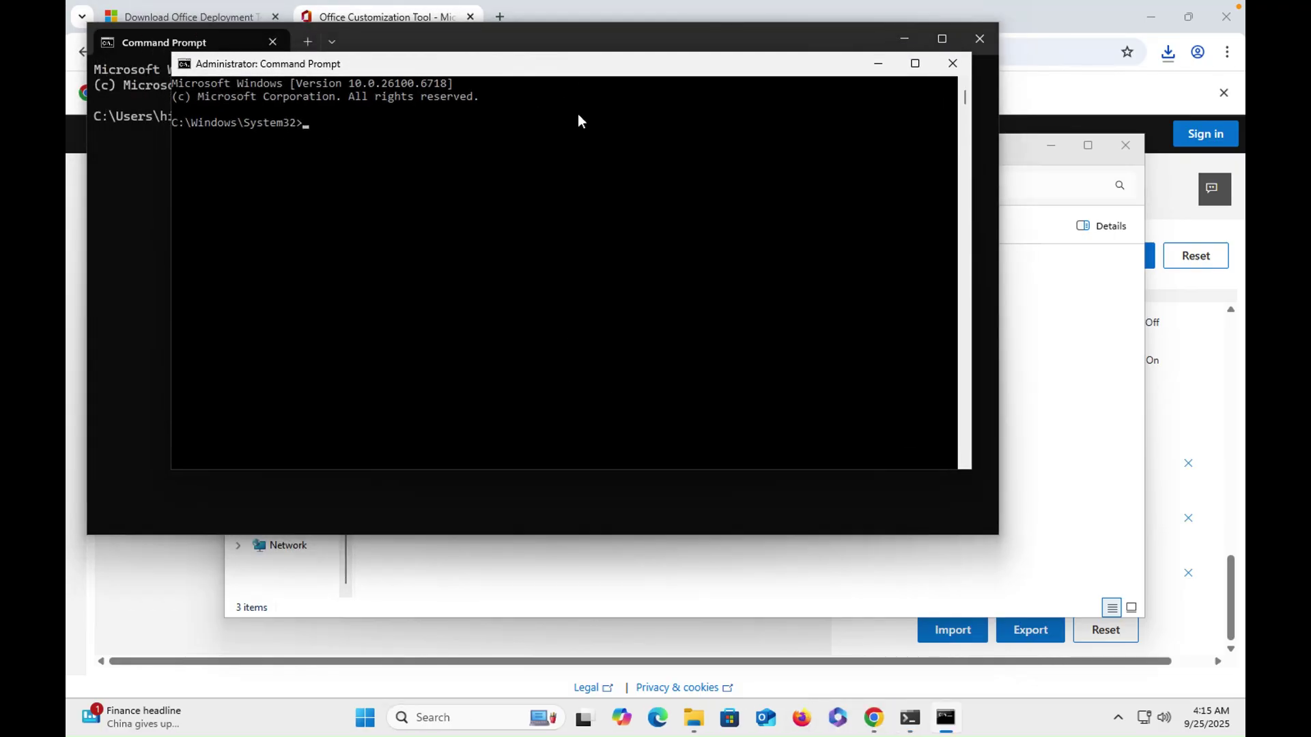
click(472, 178)
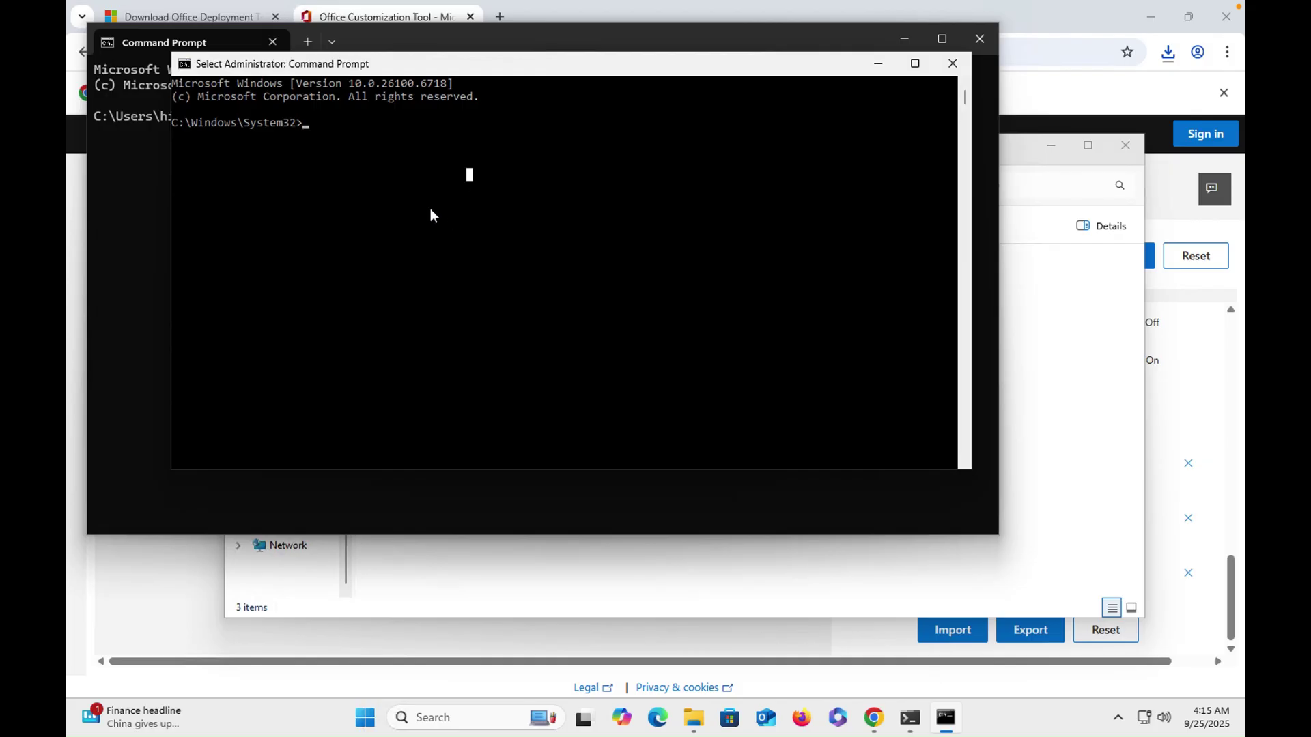
Navigate up to C:\, into the office folder, and list its files with dir
text(cd ..)
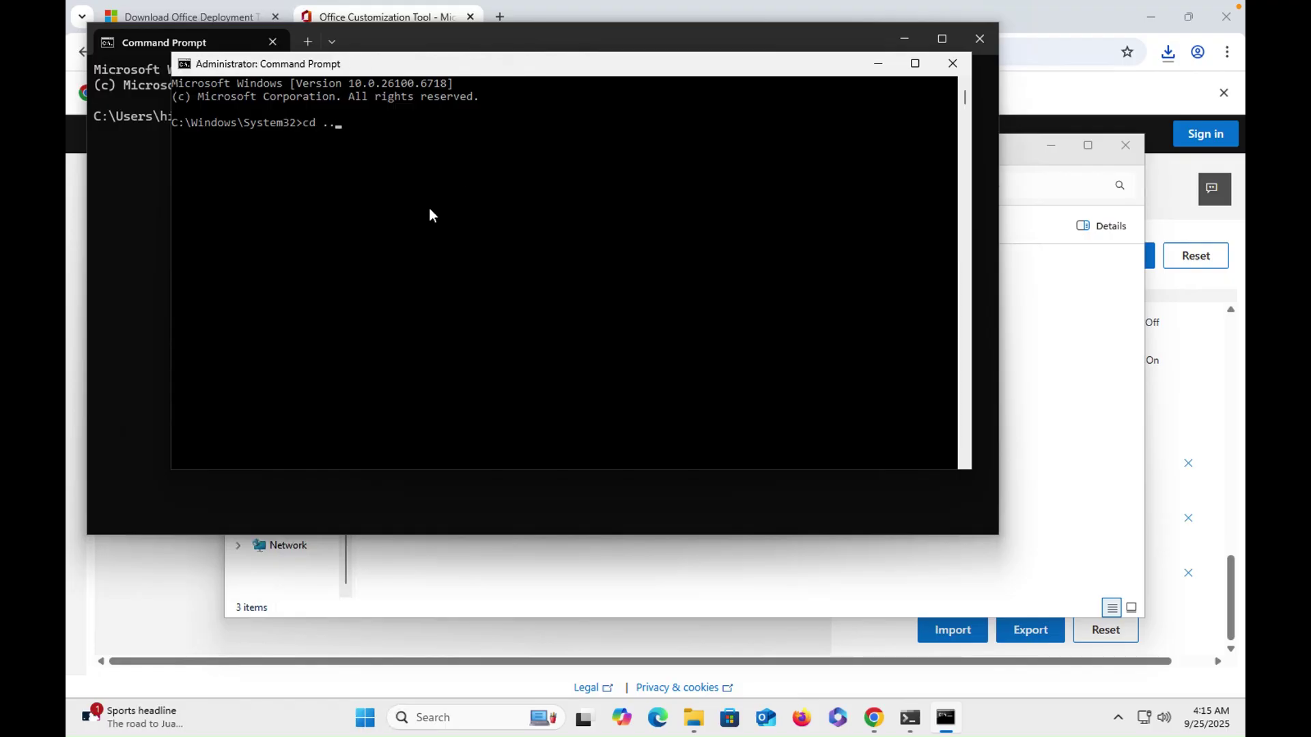
key(Return)
text(cd ..)
key(Return)
text(dir)
key(Return)
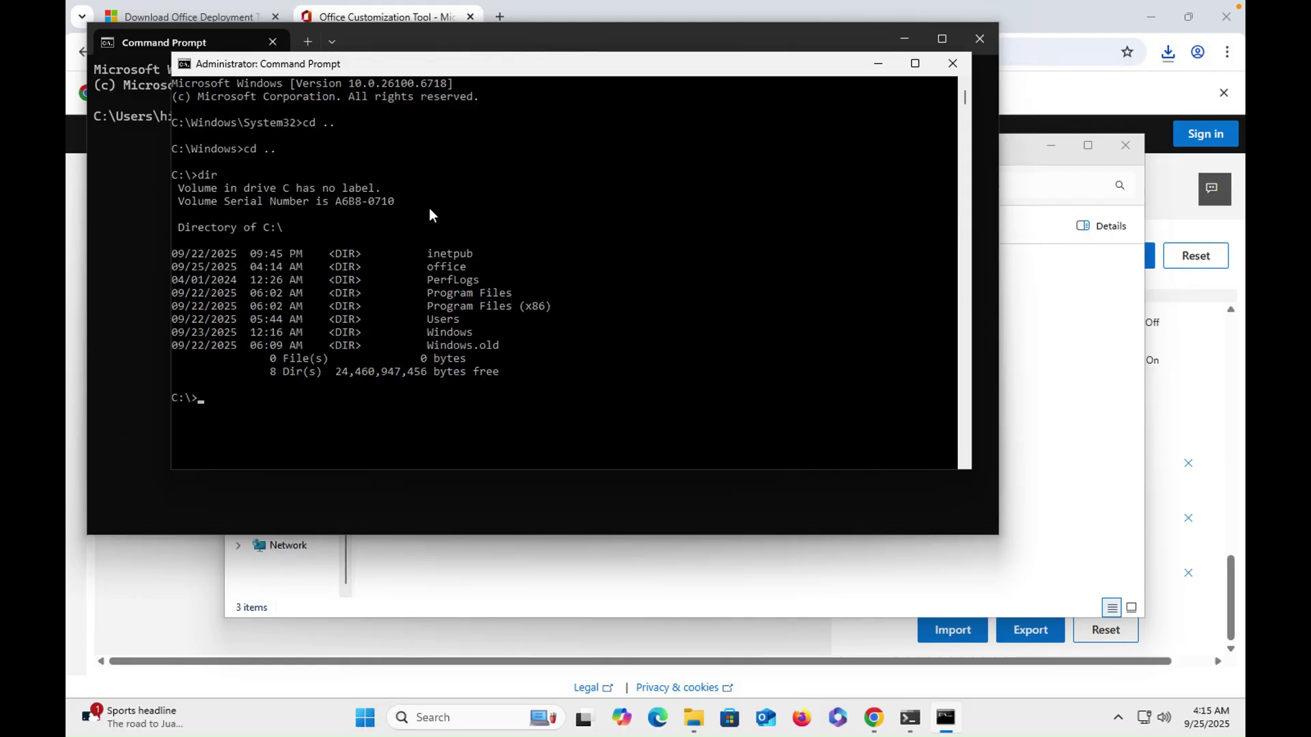
text(cd of)
key(Tab)
key(Return)
text(dir)
key(Return)
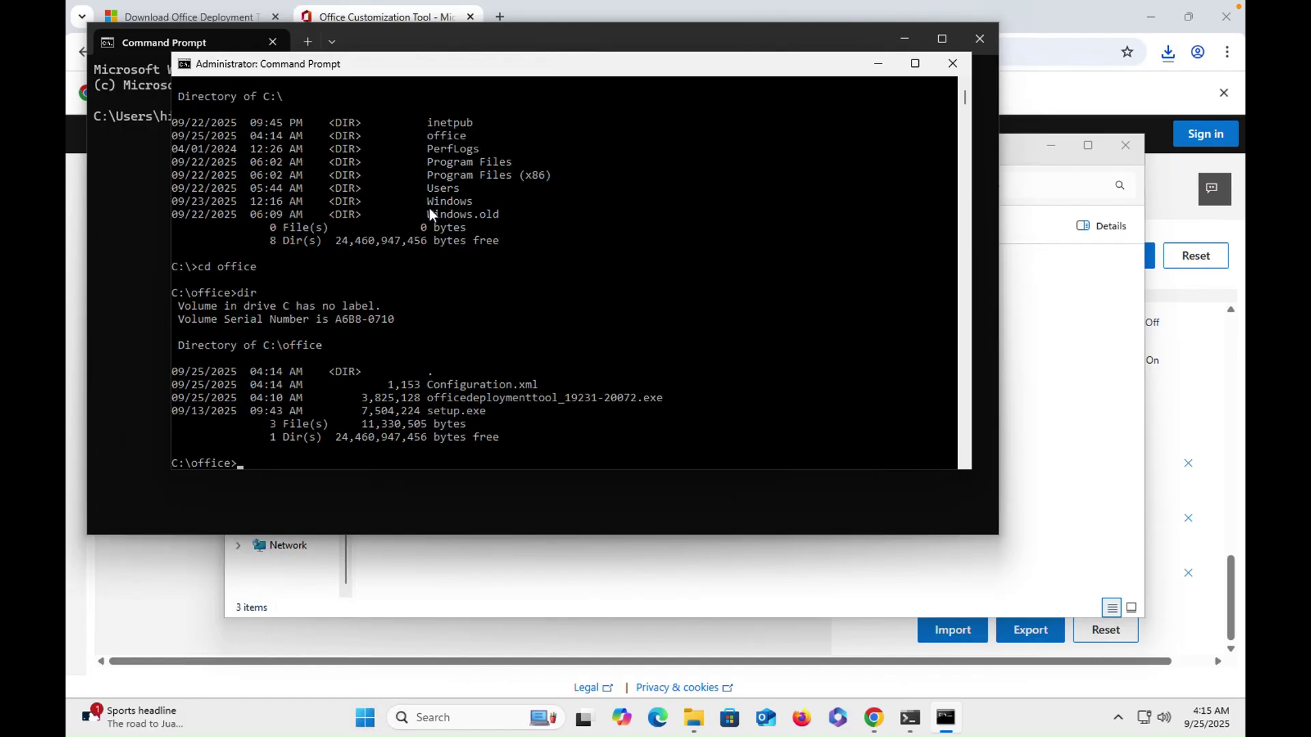
Build the command setup.exe /configure Configuration.xml, pasting the file name from the listing
text(se)
key(Tab)
text(/configur)
drag(432, 385, 444, 387)
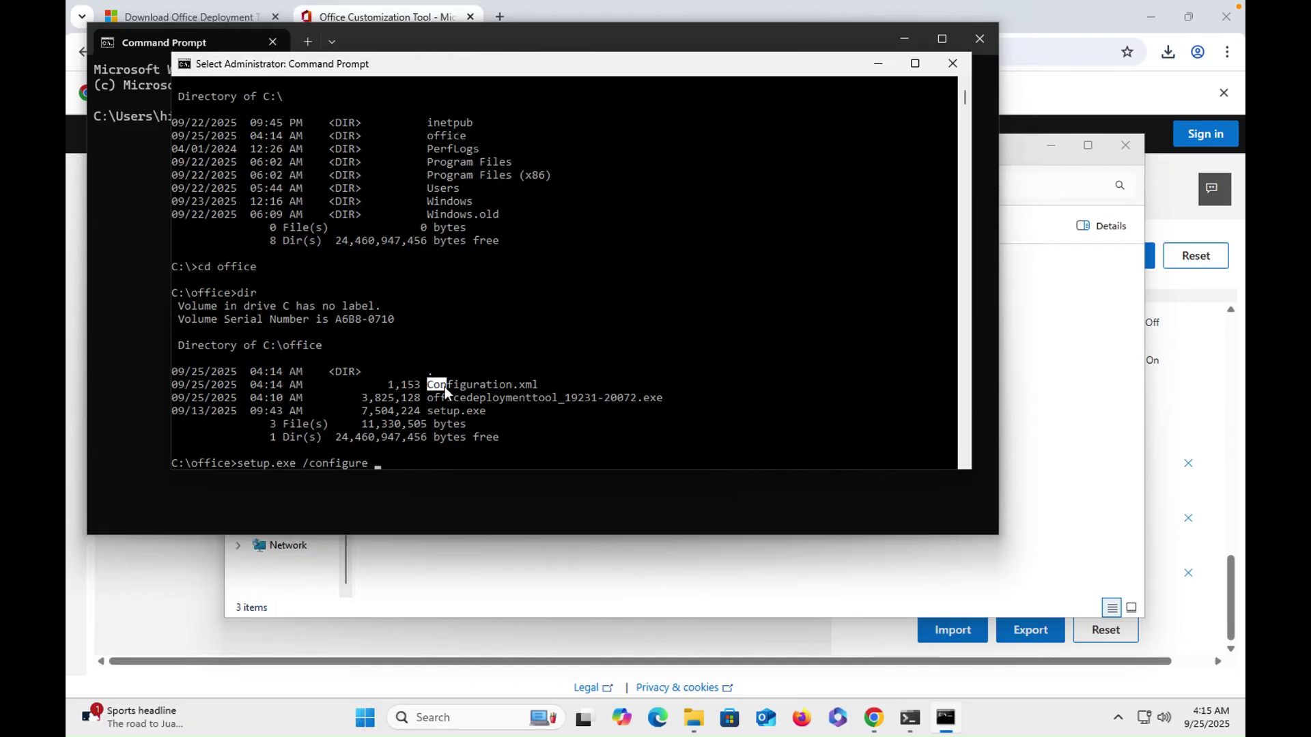
right_click(524, 382)
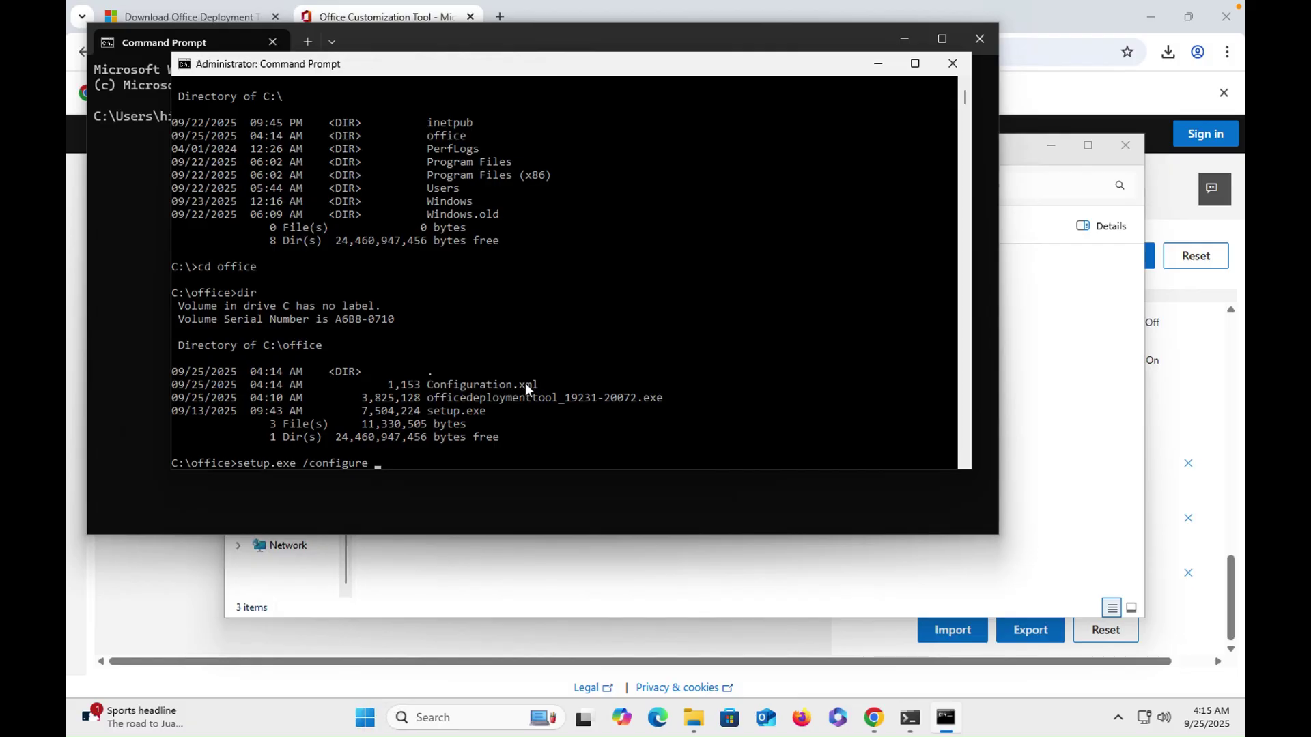
right_click(486, 452)
Run the setup command, then minimize both Command Prompt windows and the office folder window
key(Return)
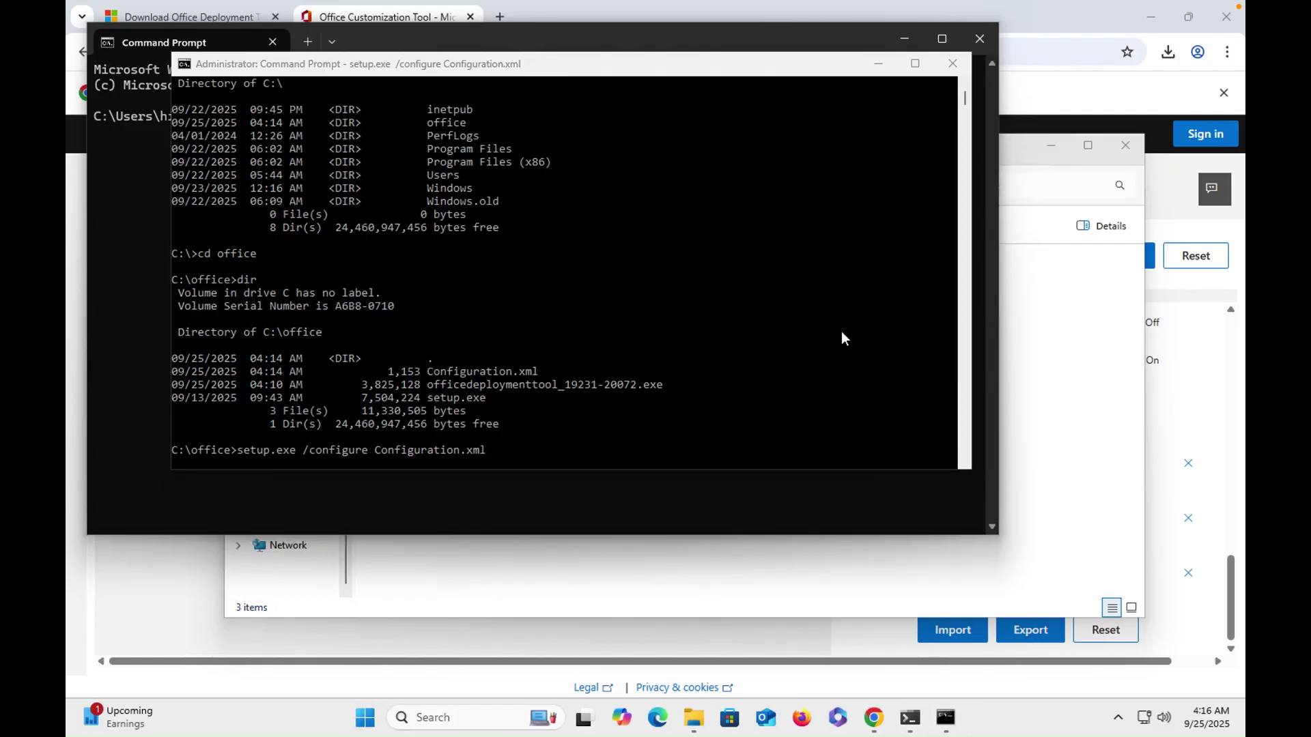
click(887, 63)
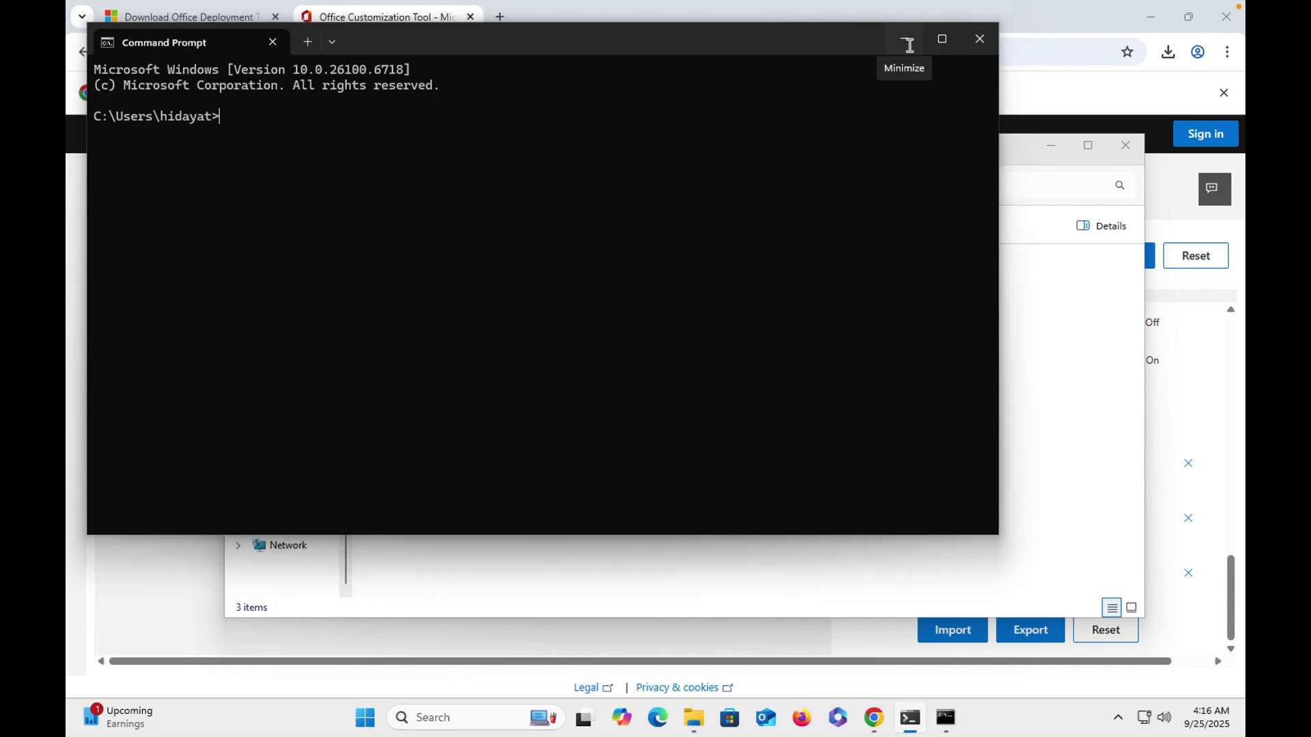
click(903, 40)
click(1050, 146)
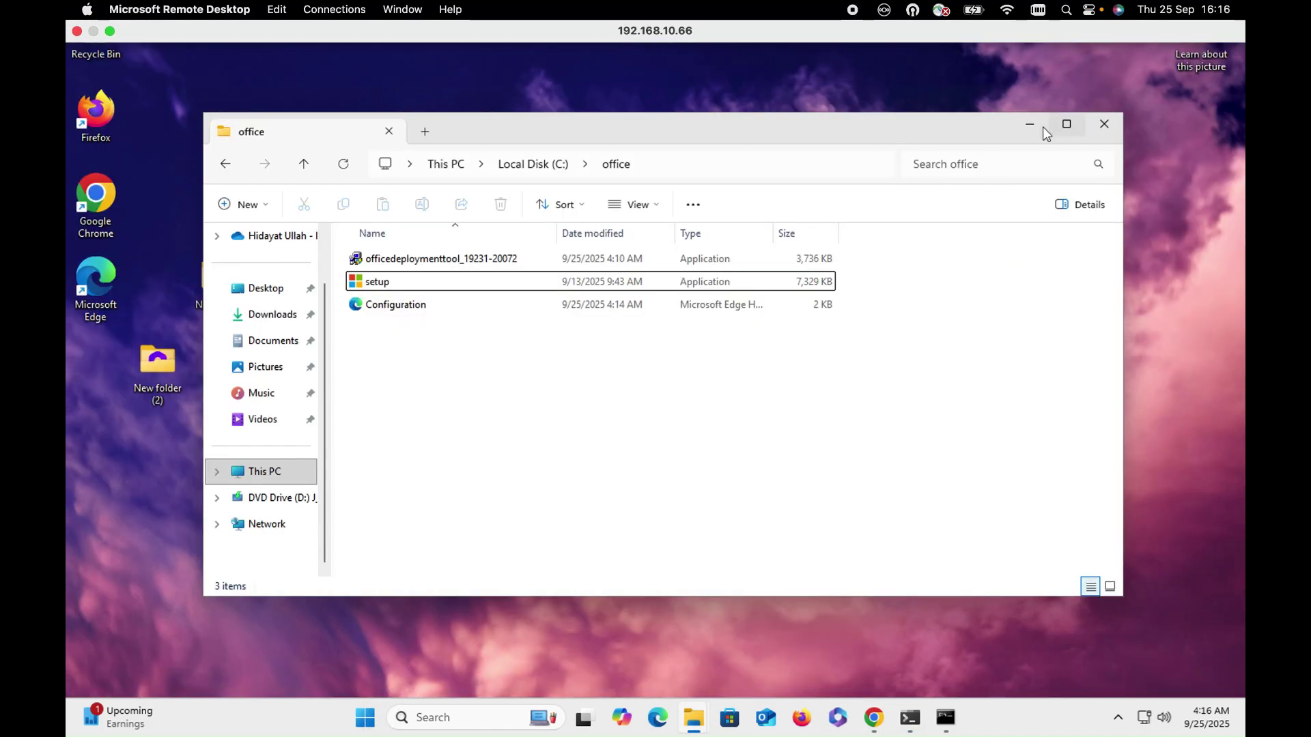
Hide the office folder window and close the Edge browser
click(1031, 125)
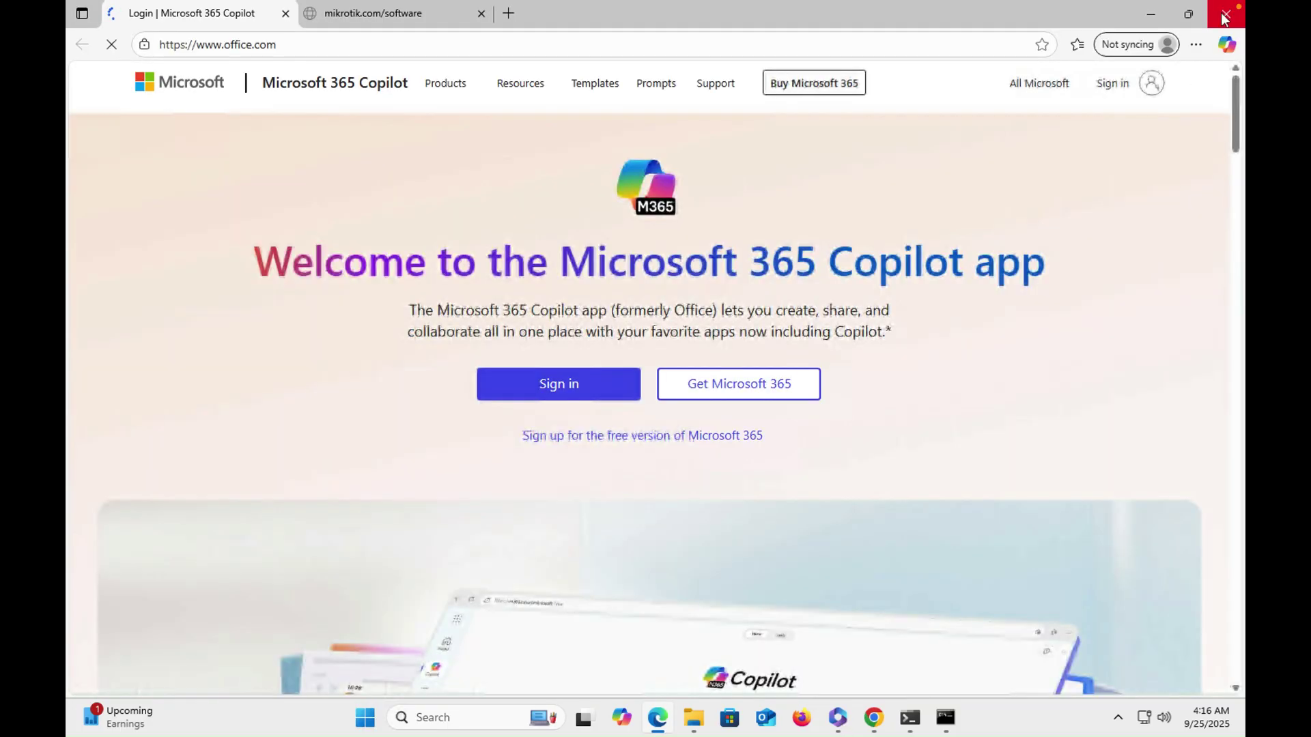
click(1227, 14)
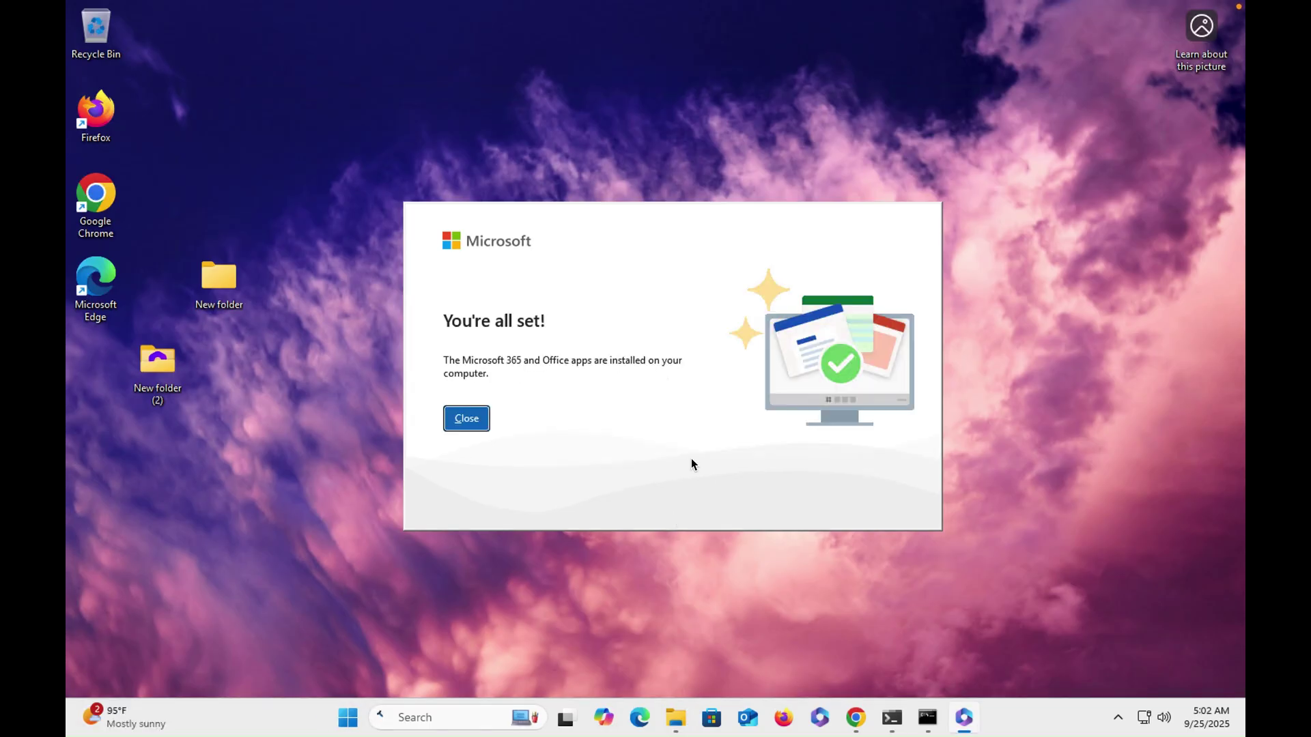
Dismiss the installation-complete message and launch Excel from Start search into a blank workbook
click(467, 419)
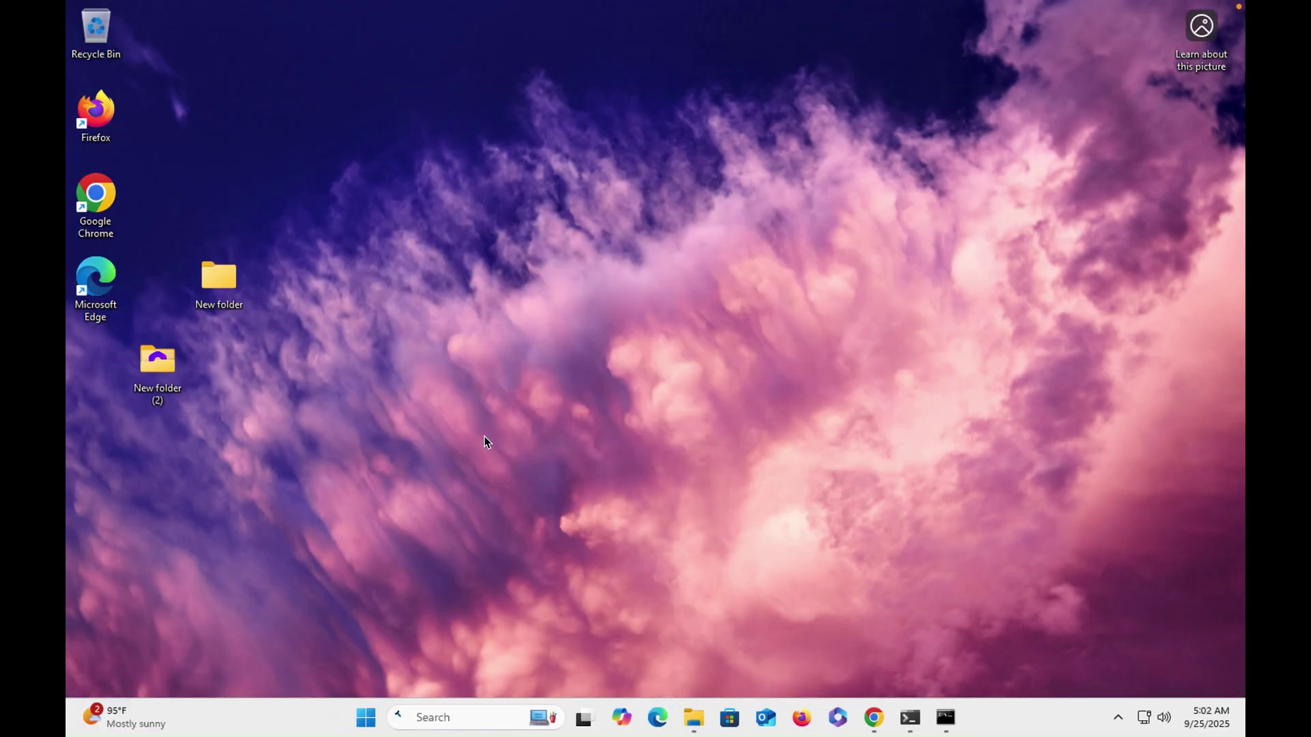
click(369, 721)
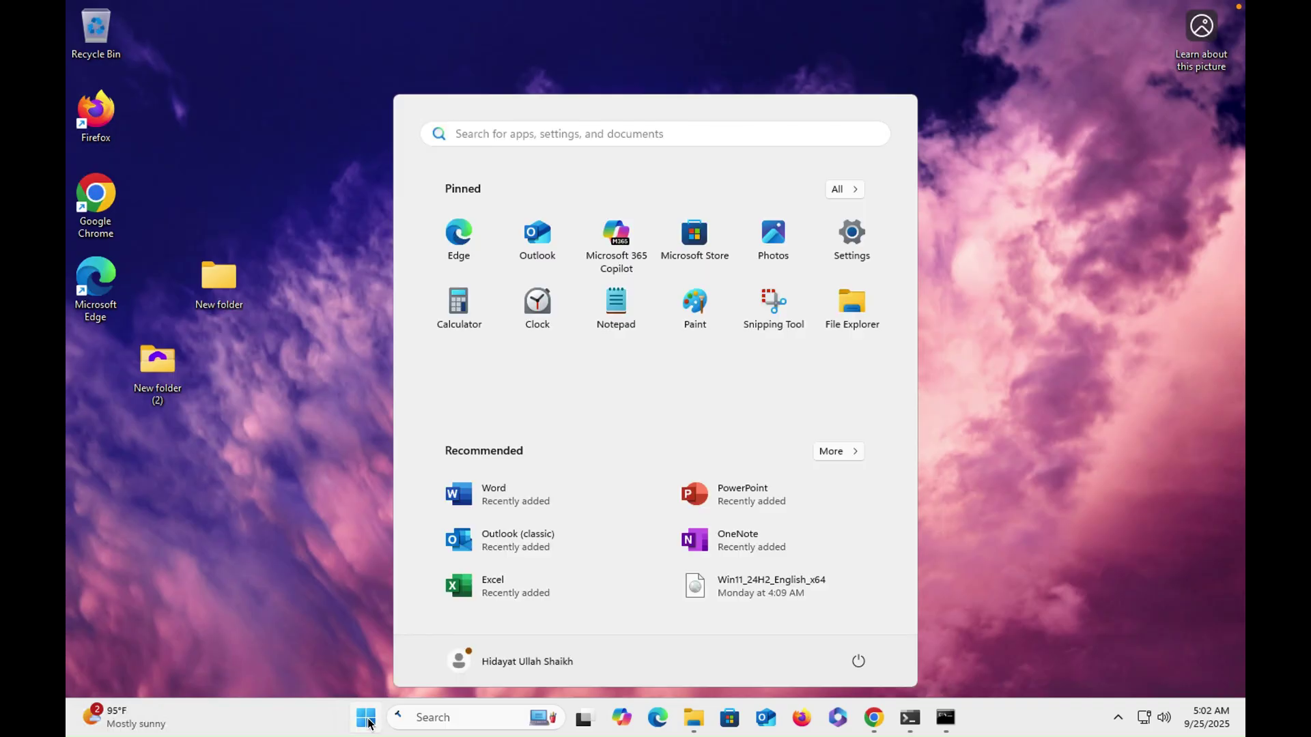
text(ex)
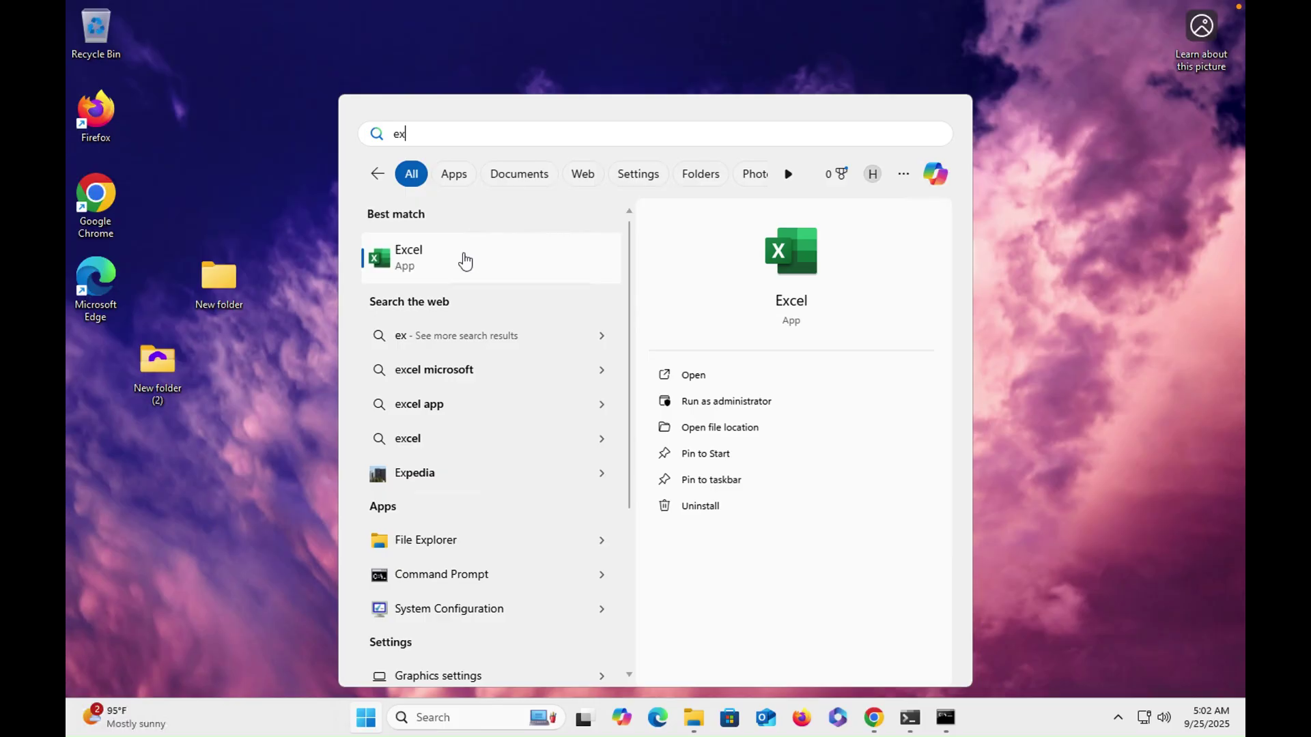
click(472, 261)
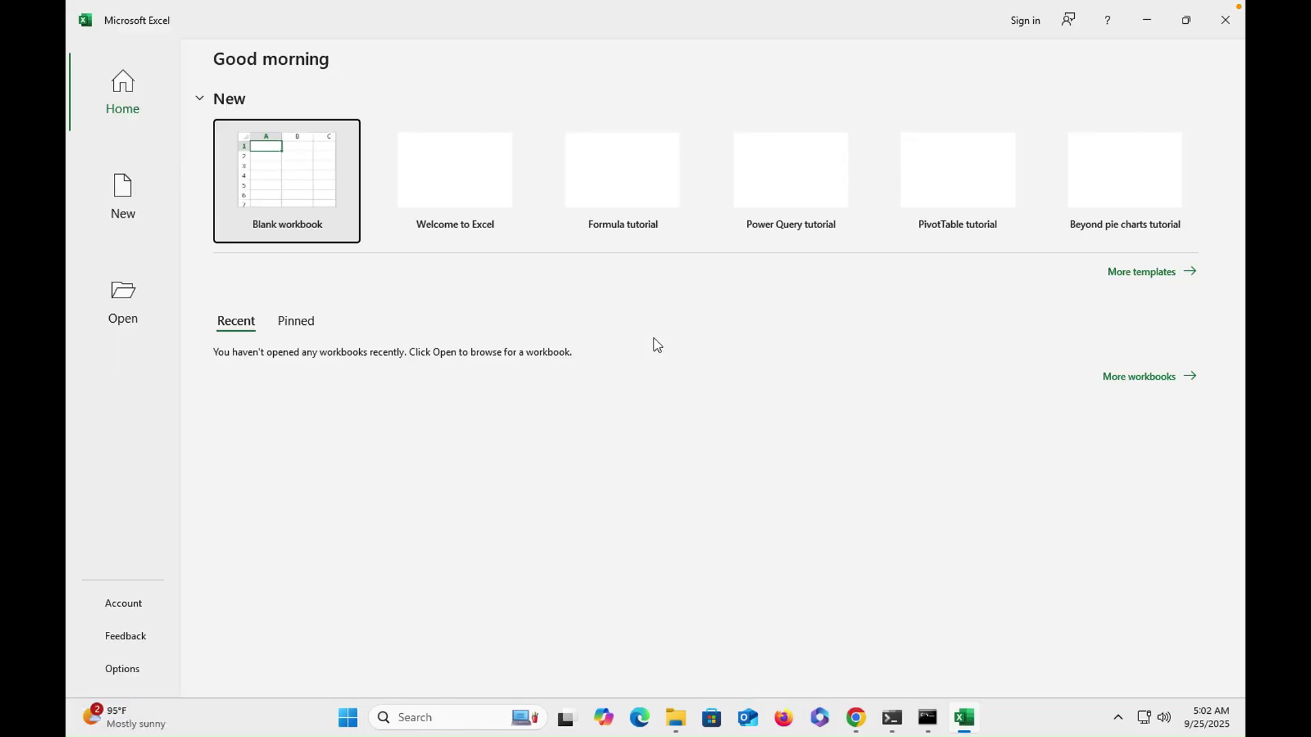
click(311, 183)
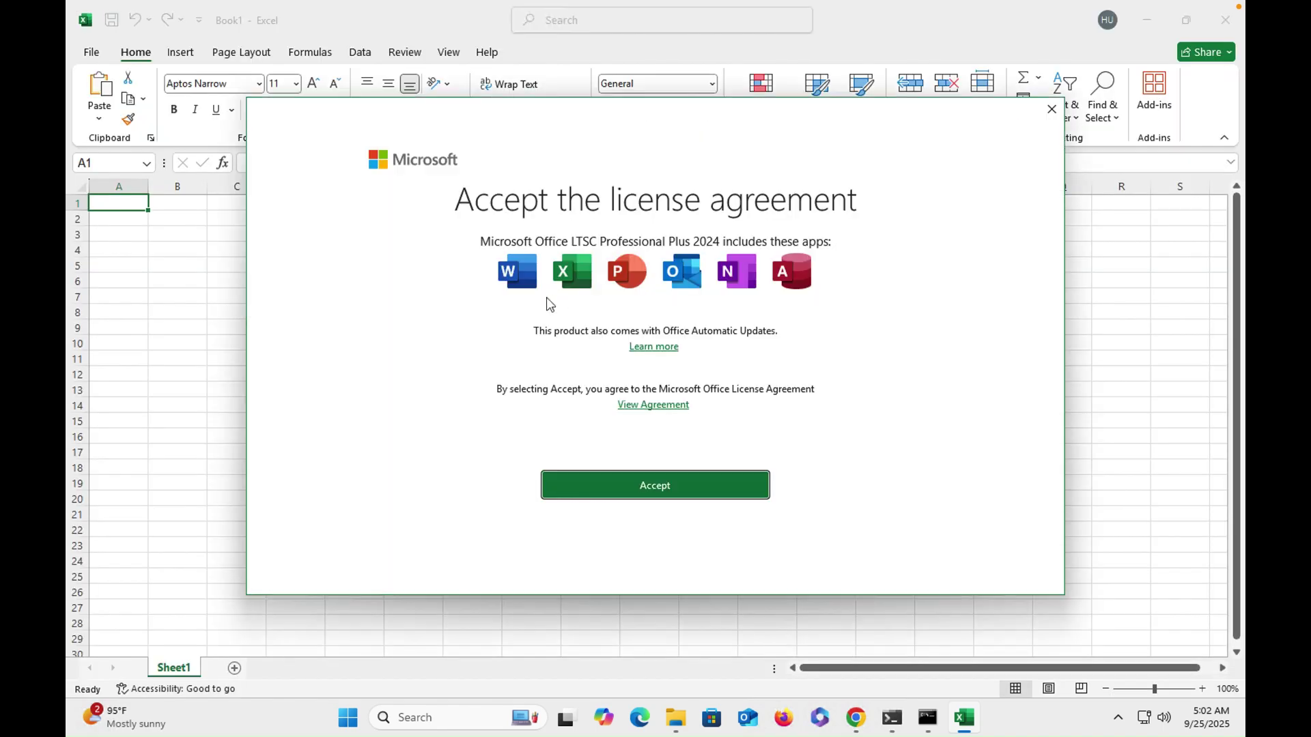
Accept the Office licence, decline optional diagnostic data, finish first-run setup, and select cell H11
click(658, 477)
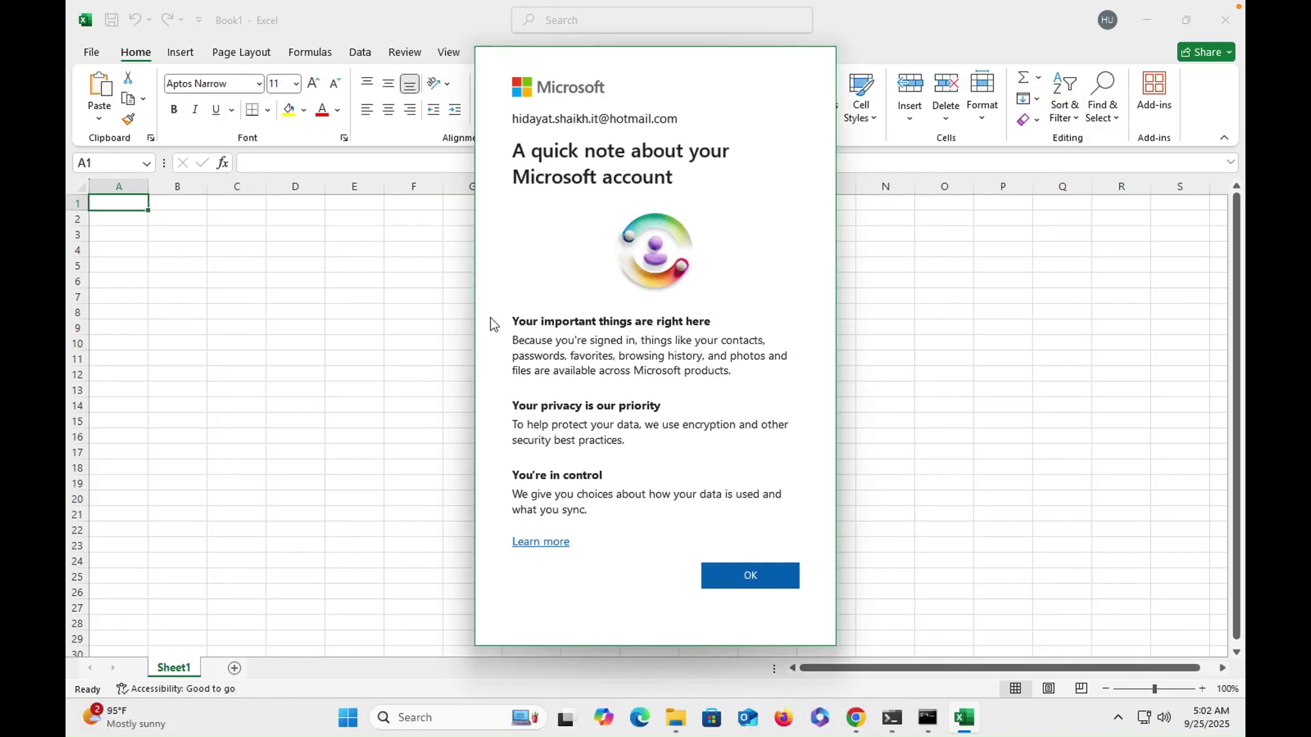
click(758, 572)
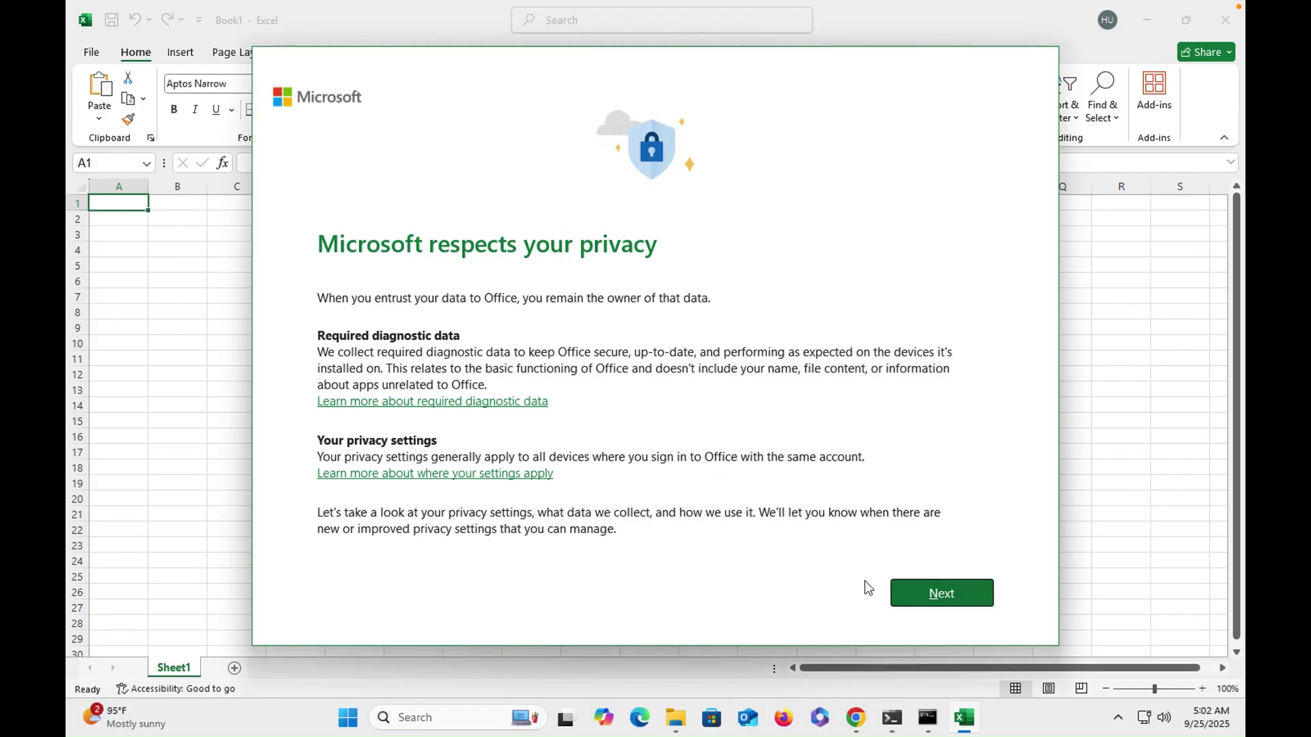
click(904, 595)
click(905, 596)
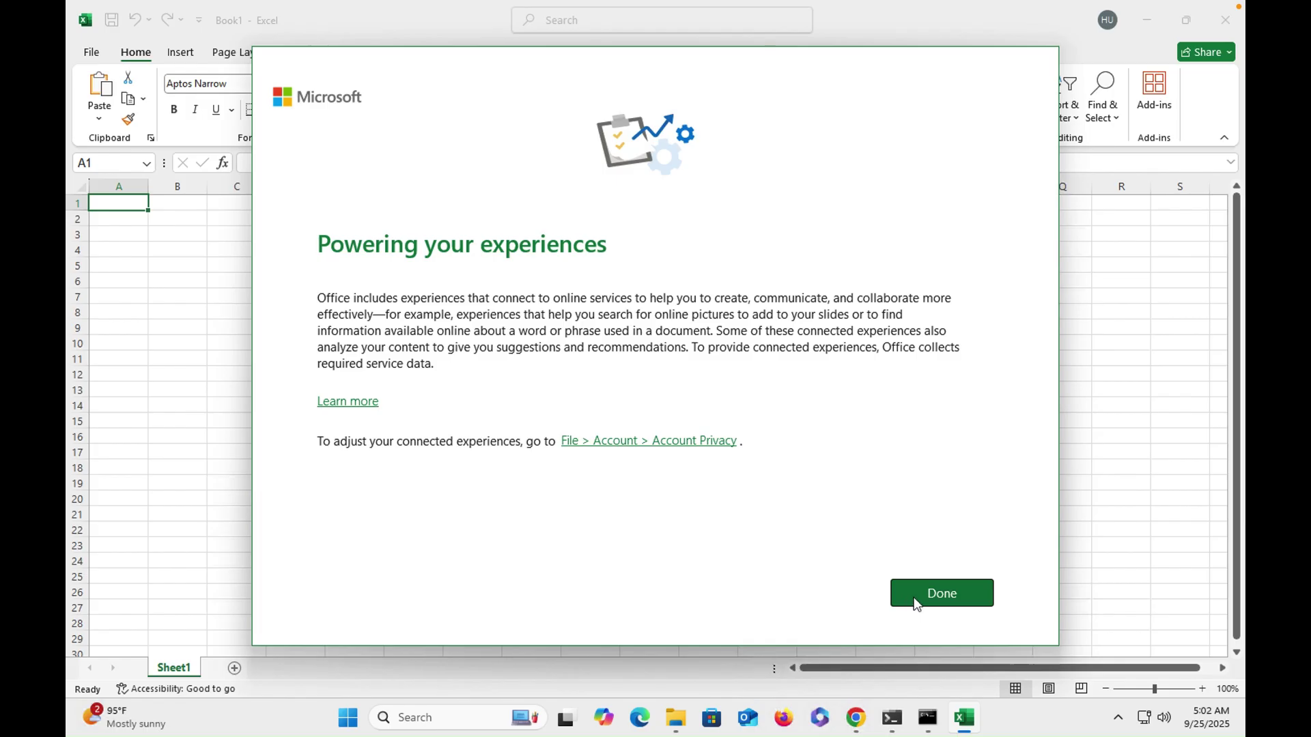
click(916, 597)
click(521, 360)
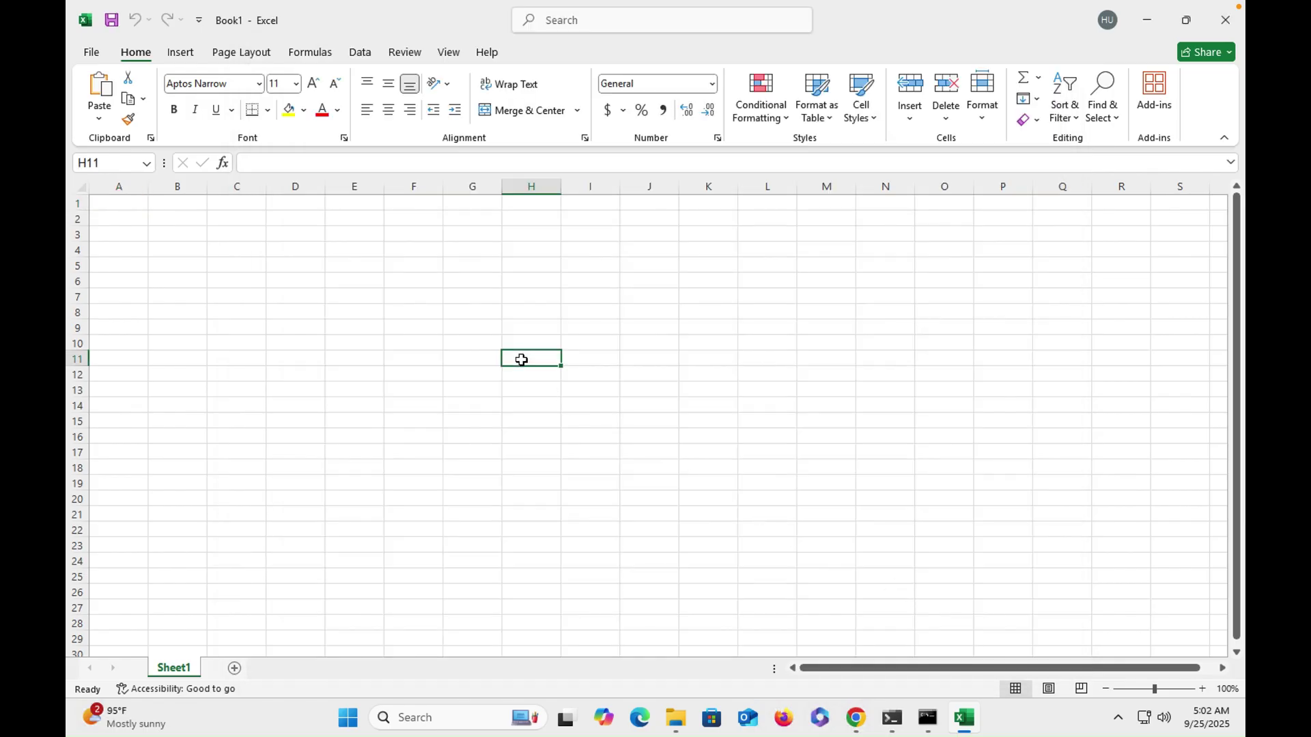